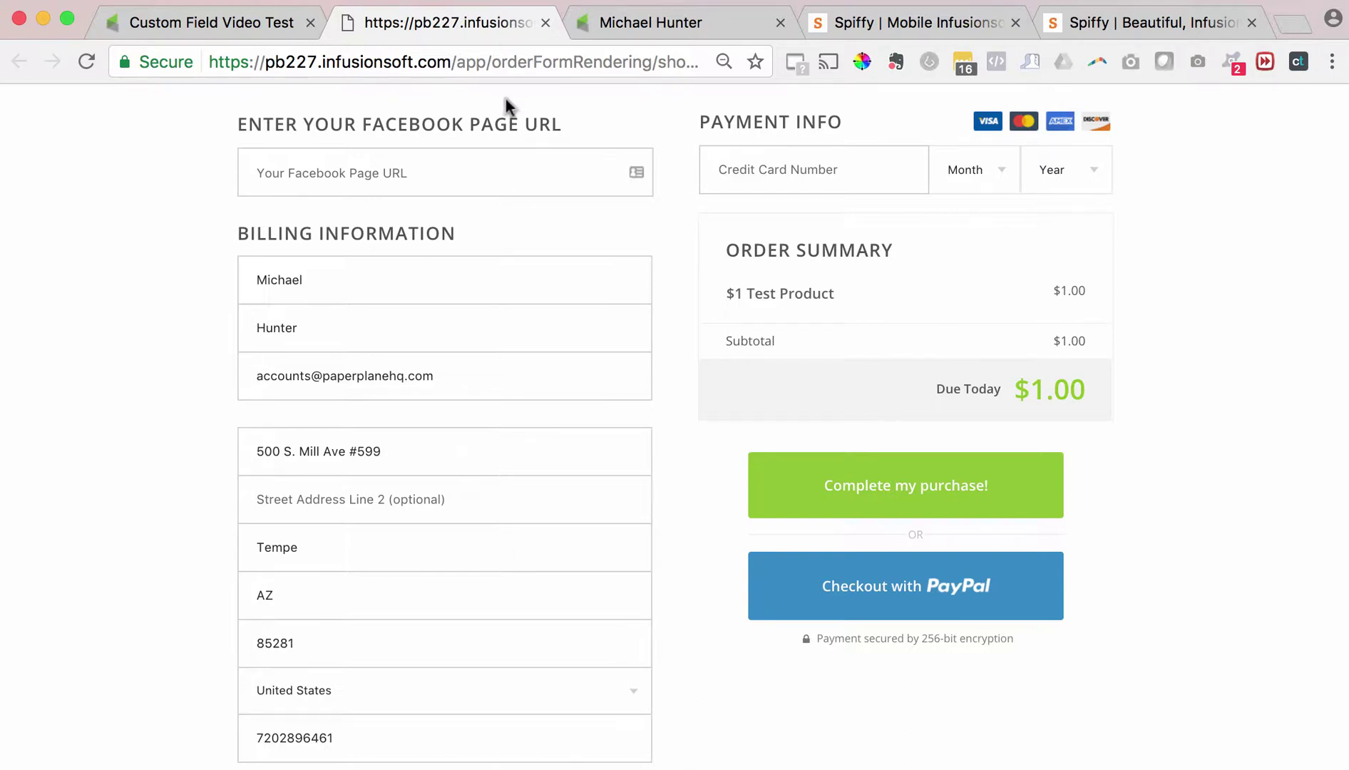
Leave the styled Infusionsoft order form and go back to the Spiffy order forms dashboard.
left_click(900, 30)
left_click(256, 129)
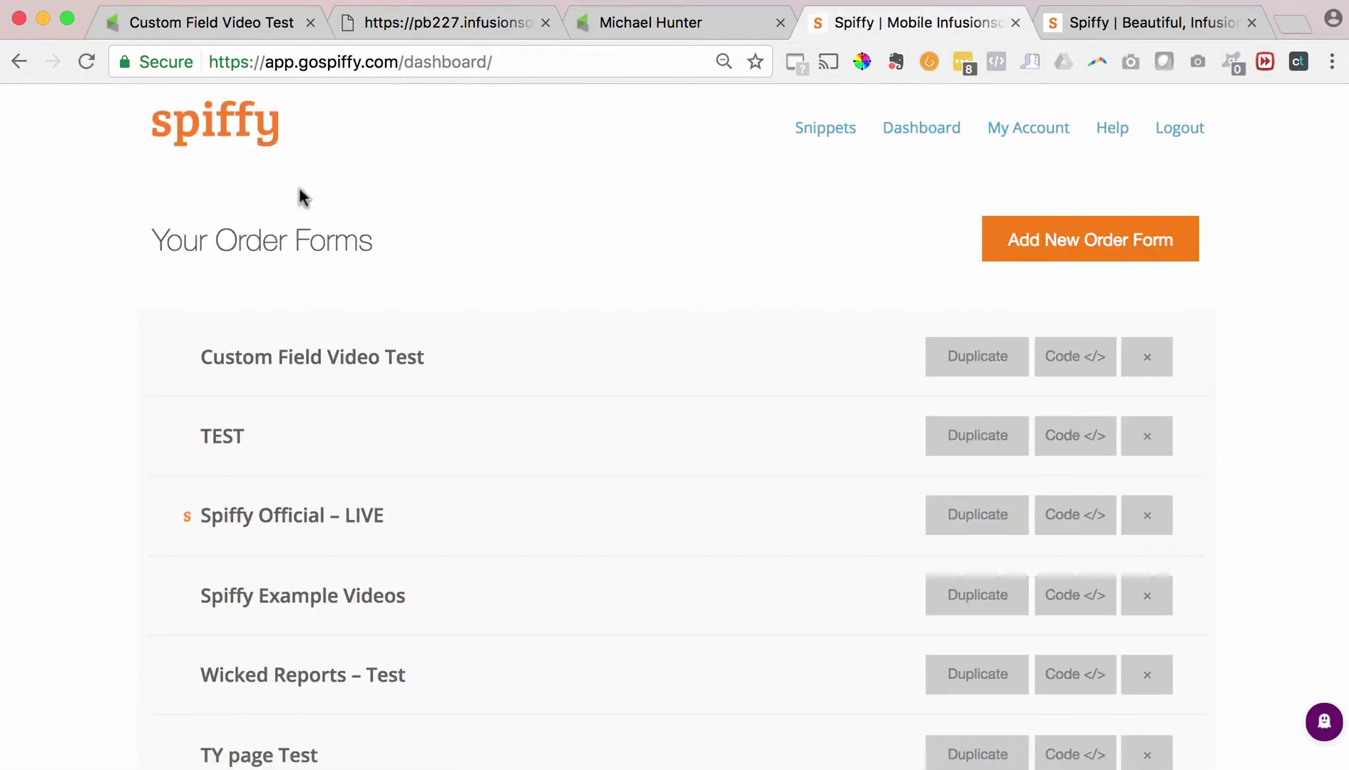
Open Spiffy's Advanced Snippets page and browse its list of snippets.
left_click(813, 132)
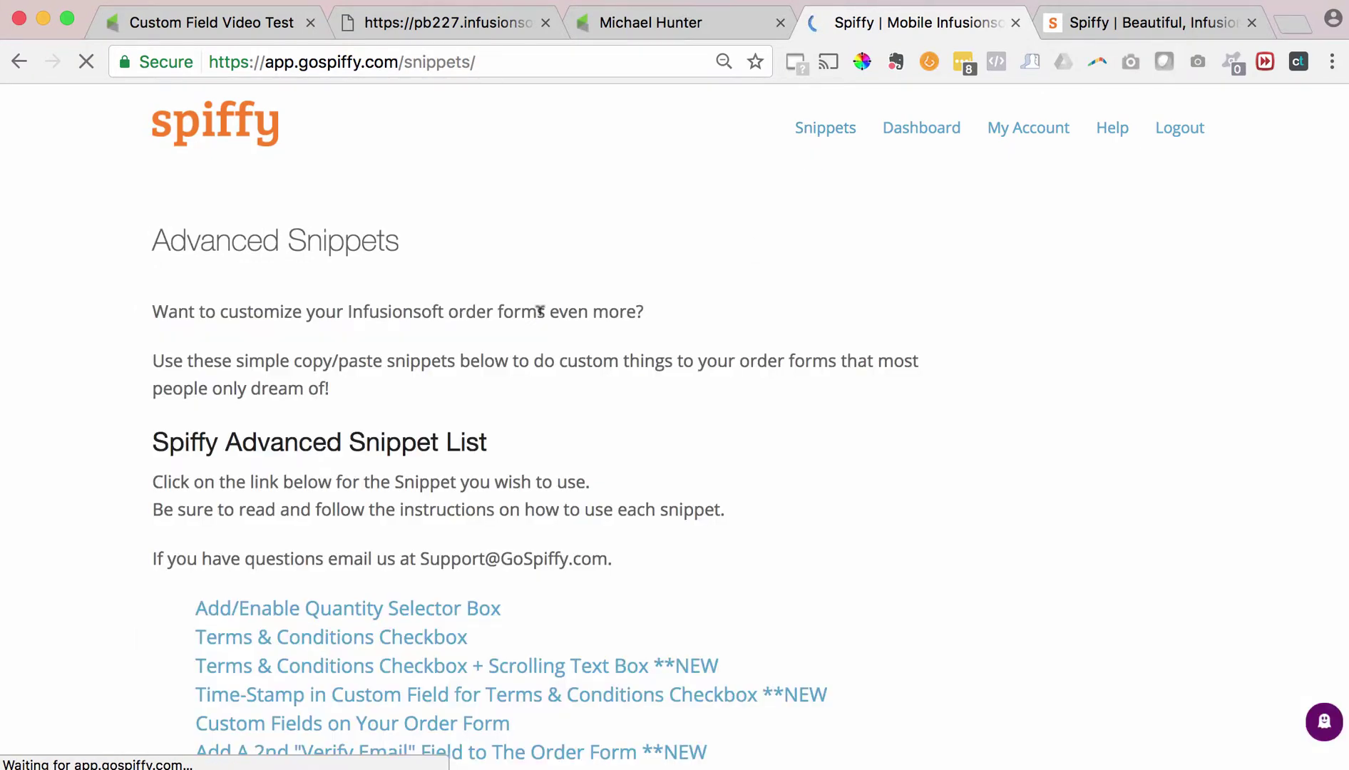
scroll(540, 309, "down", 10)
scroll(539, 310, "down", 3)
scroll(540, 310, "up", 6)
scroll(539, 310, "up", 2)
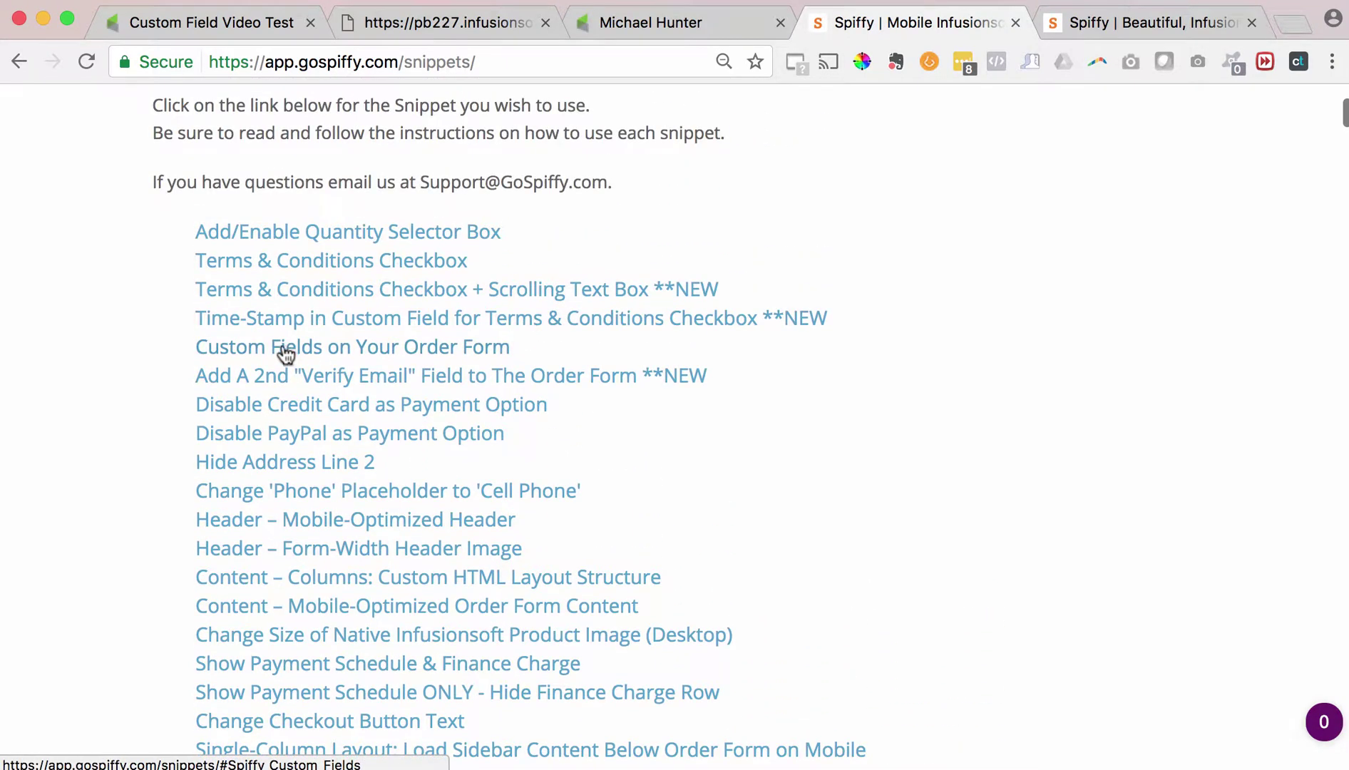
Jump to 'Custom Fields on Your Order Form' and read through the Part 1 and Part 2 code.
left_click(285, 355)
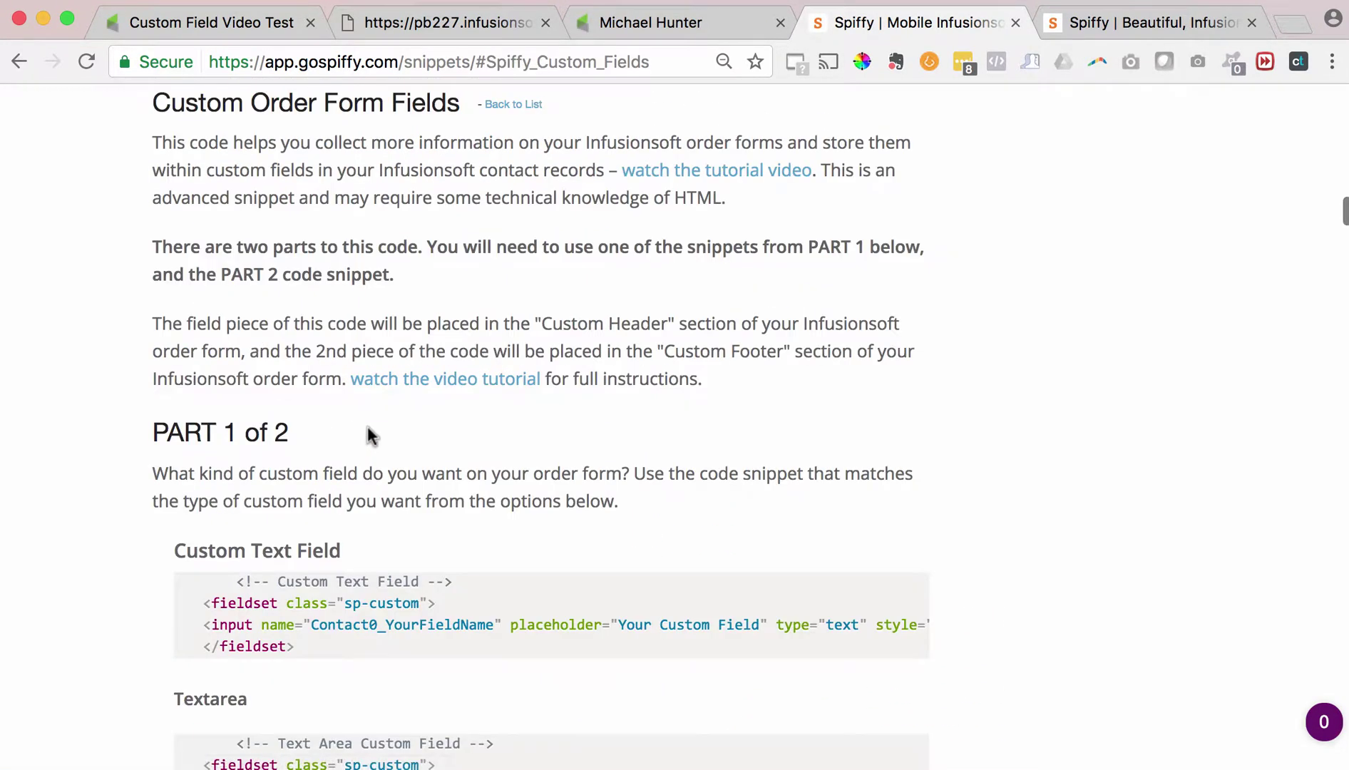
scroll(367, 429, "down", 2)
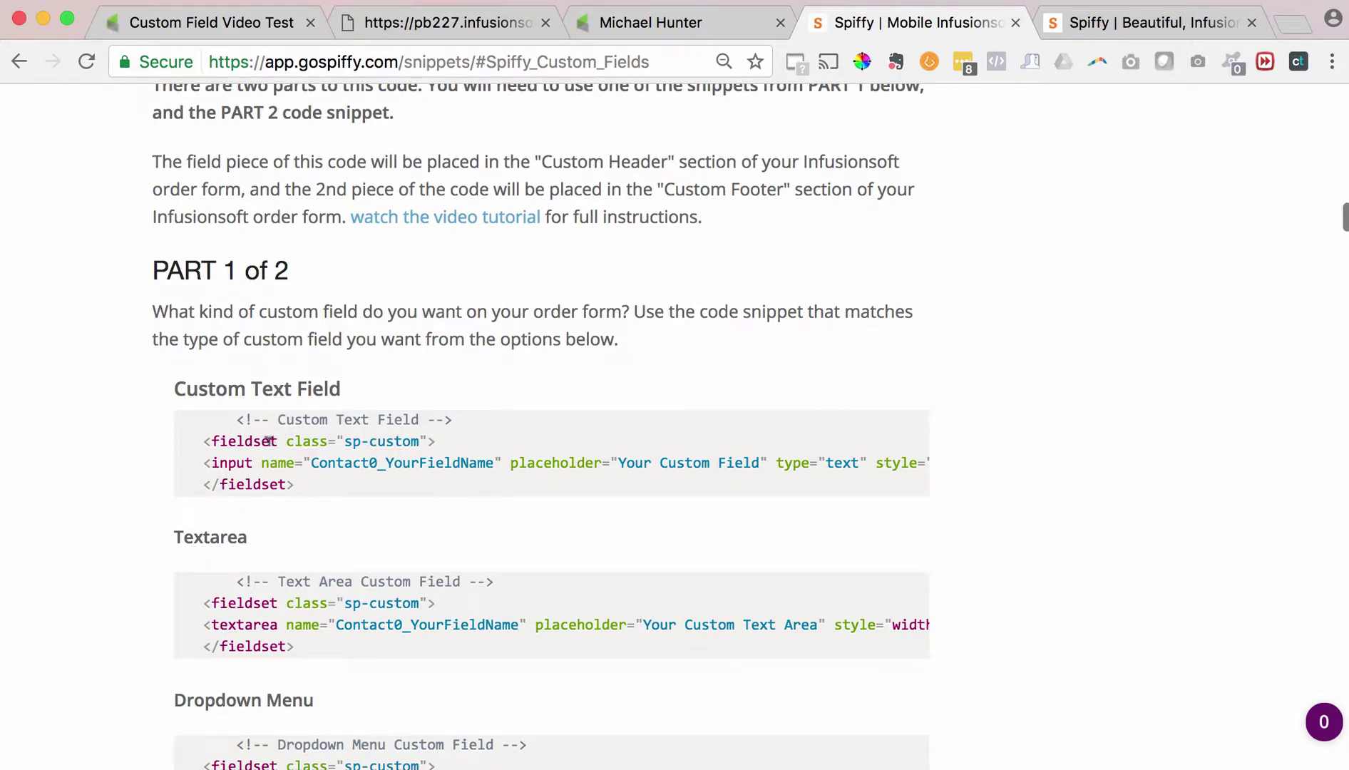
scroll(267, 428, "down", 3)
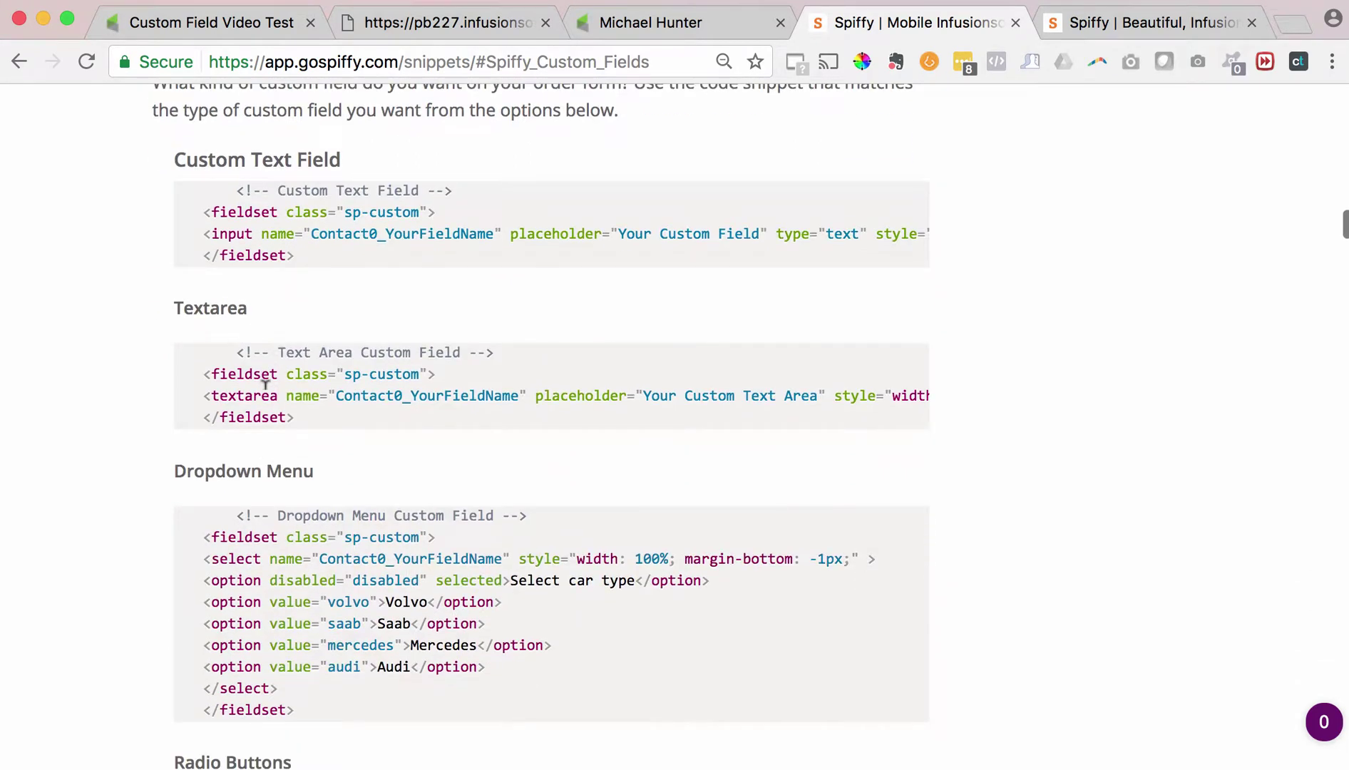
scroll(265, 384, "down", 7)
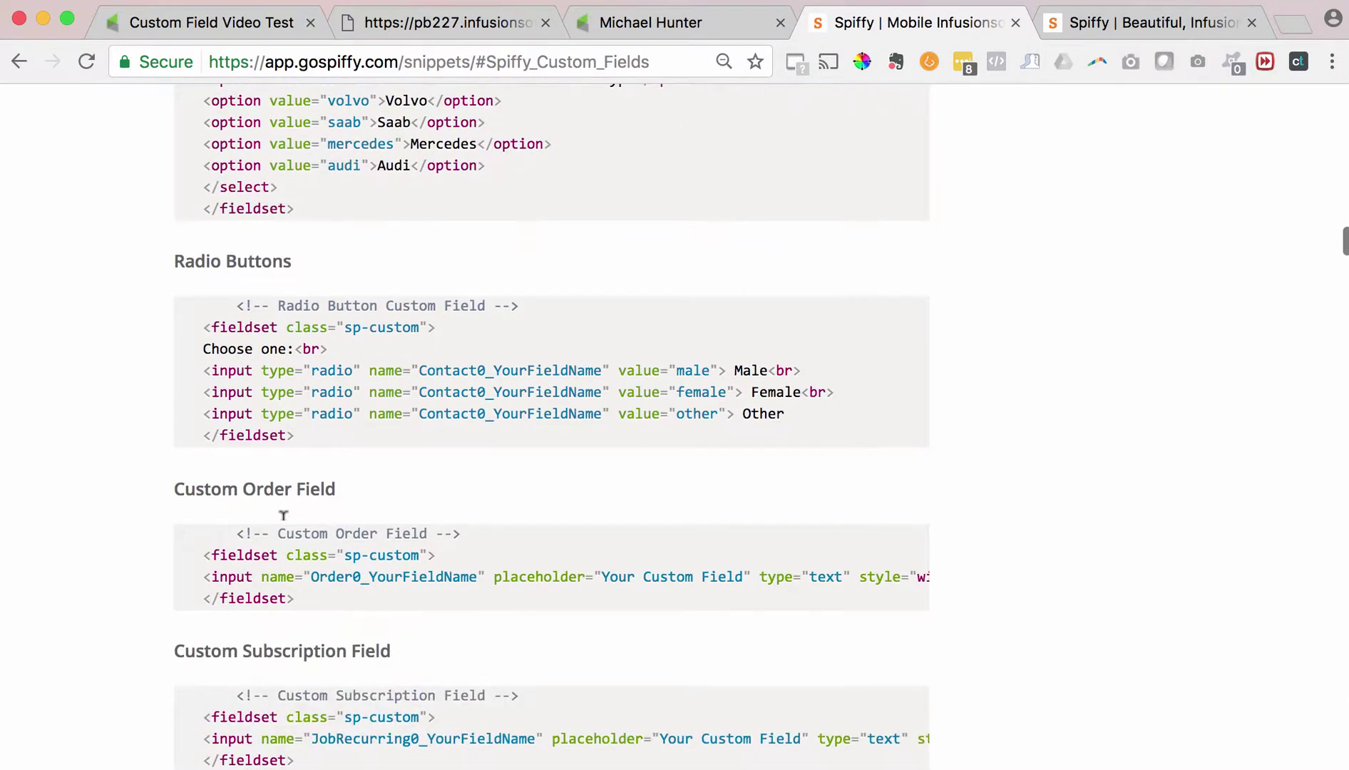
scroll(326, 544, "down", 4)
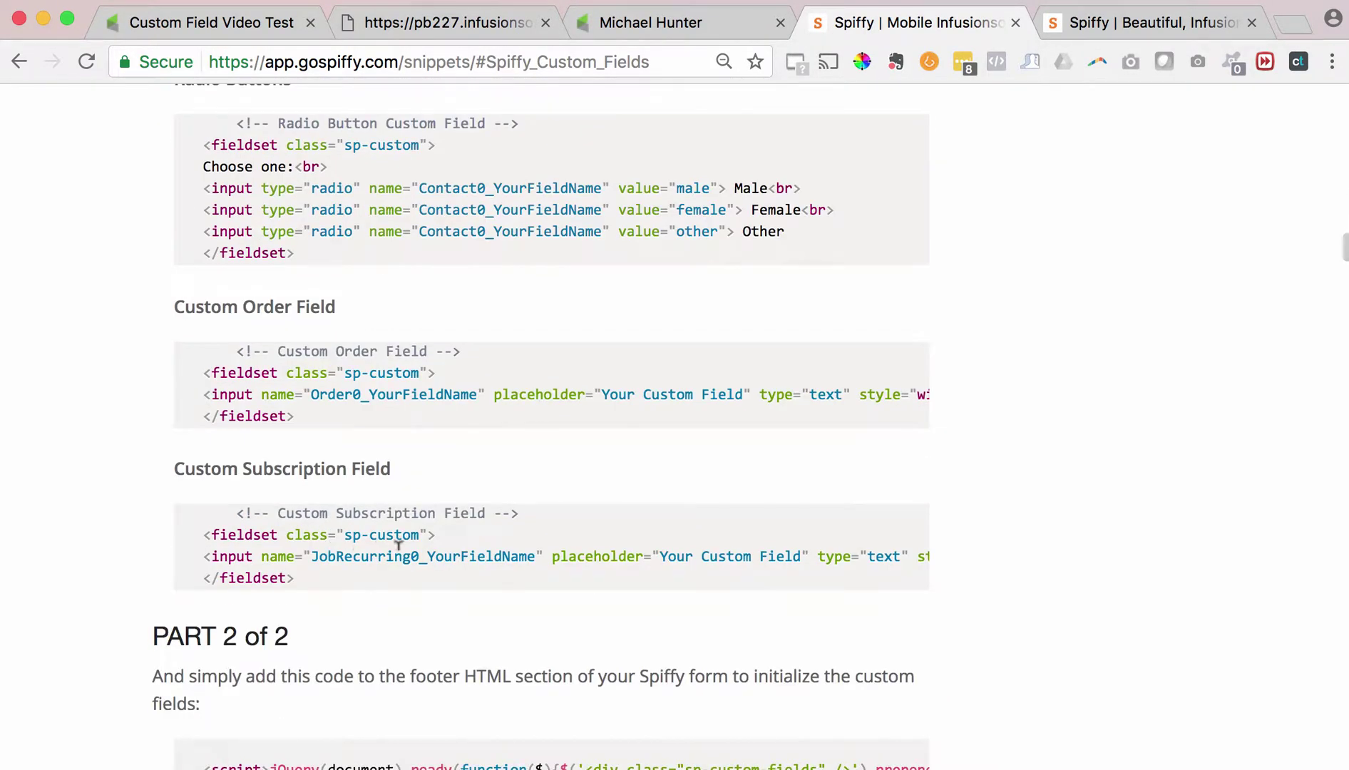
scroll(406, 545, "down", 5)
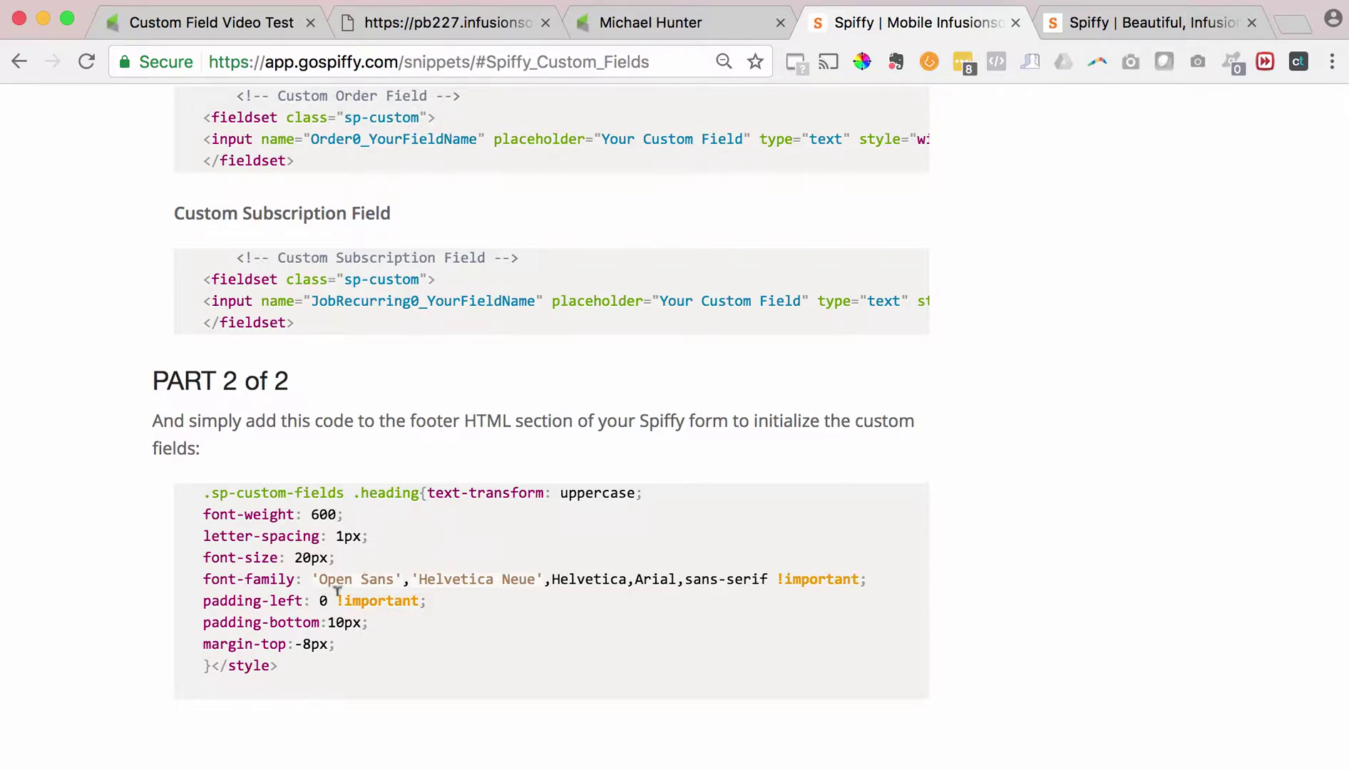
scroll(427, 546, "up", 15)
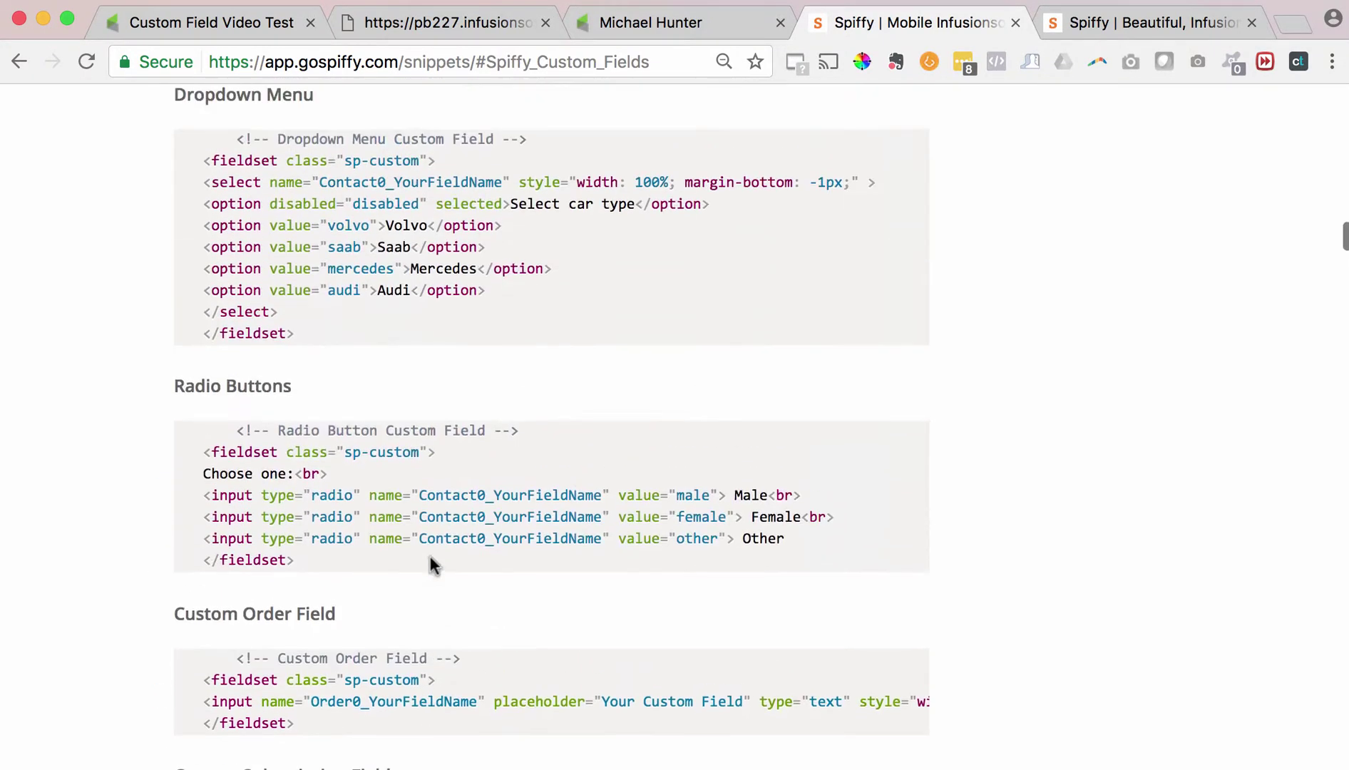
scroll(429, 555, "up", 3)
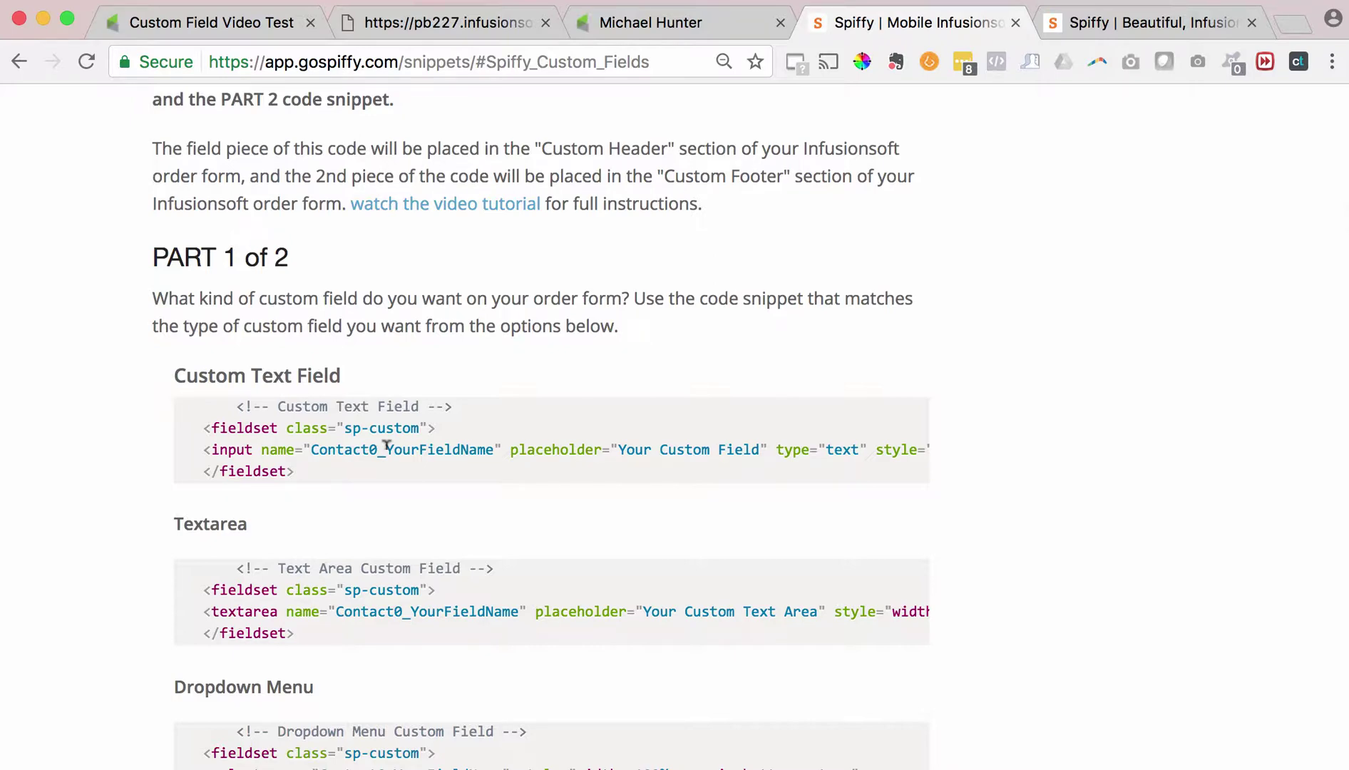
left_click_drag(386, 447, 490, 449)
left_click(436, 444)
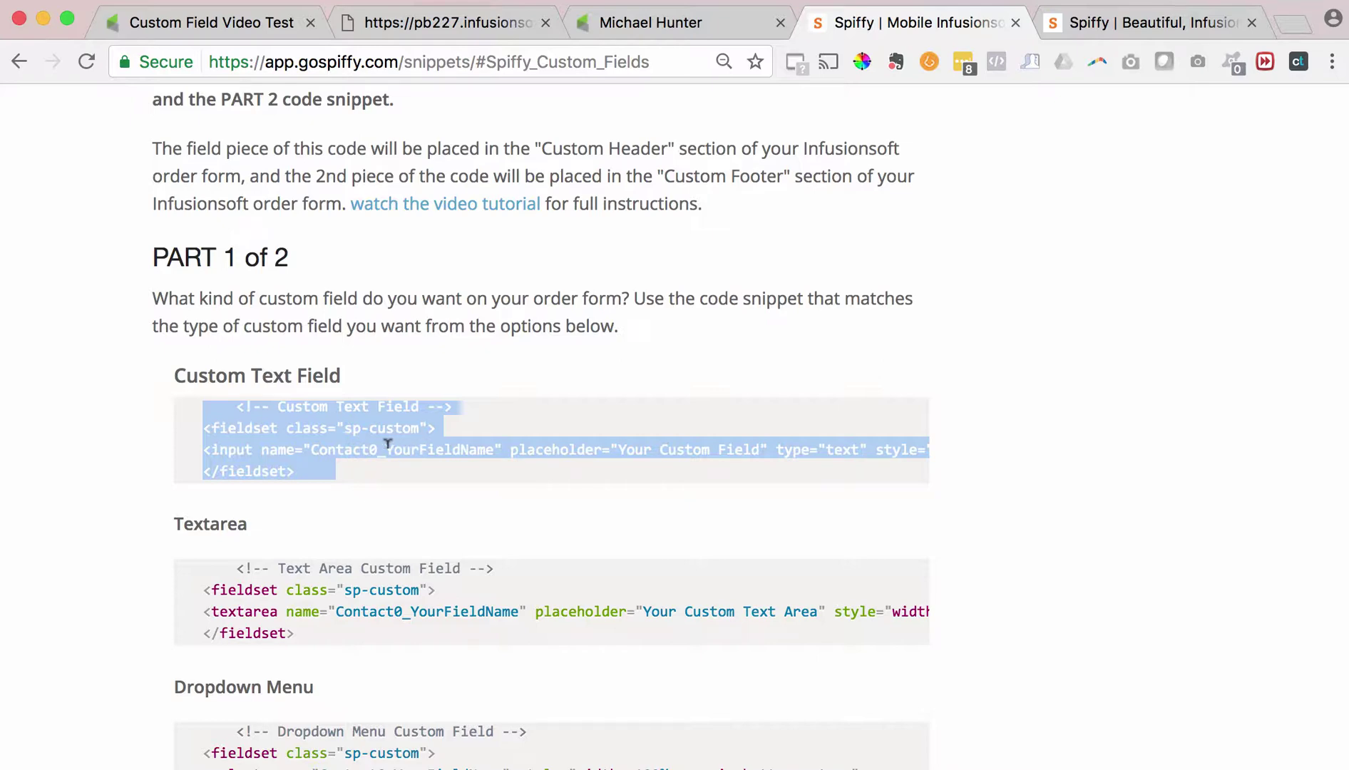
left_click(527, 325)
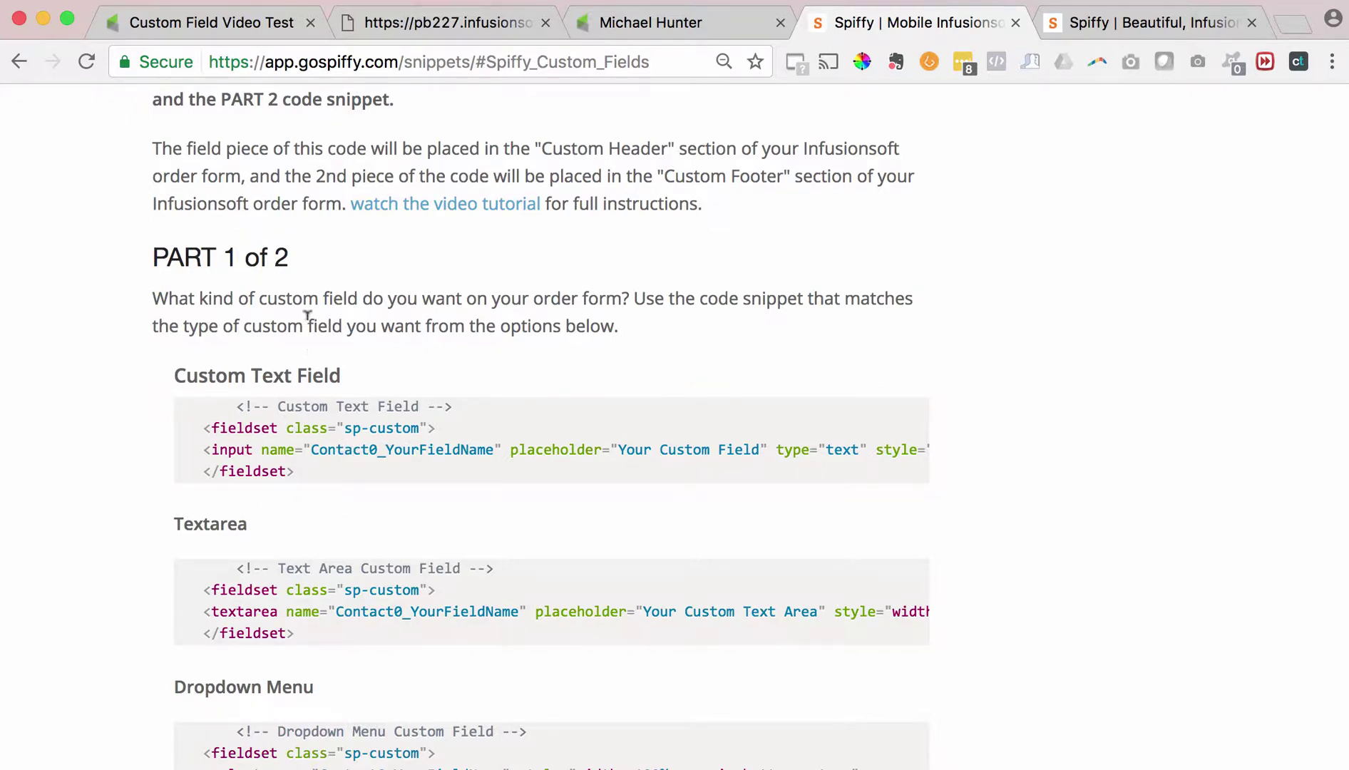
In Infusionsoft, go through E-Commerce Setup to the list of 55 order forms.
left_click(249, 27)
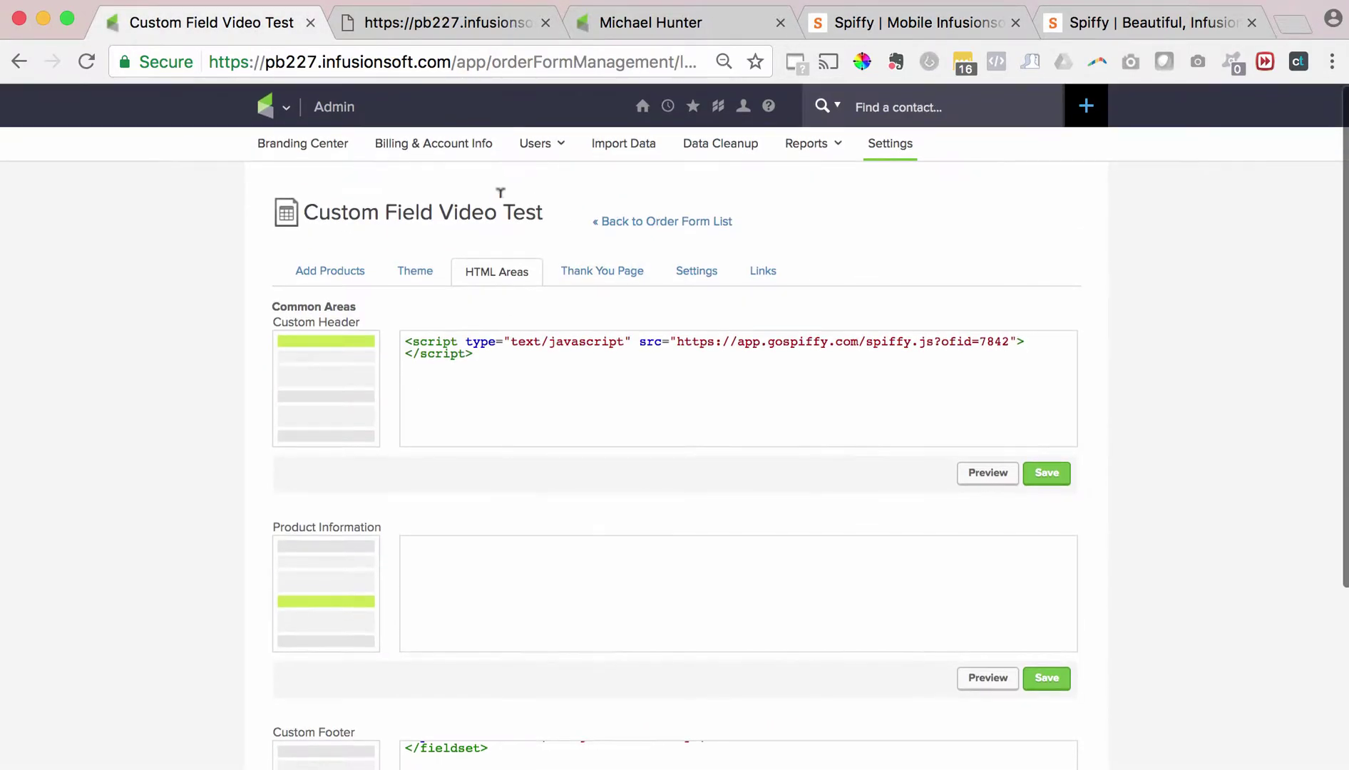
left_click(275, 107)
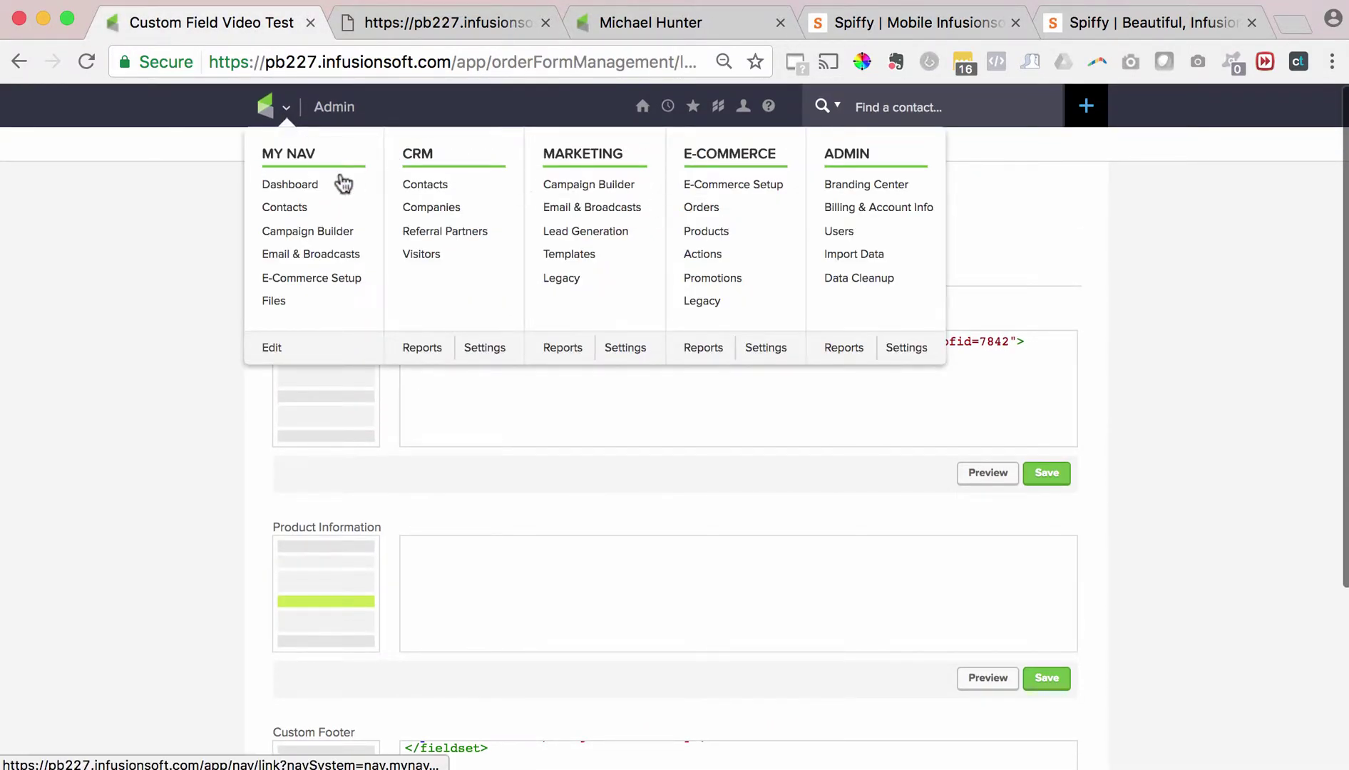
left_click(744, 187)
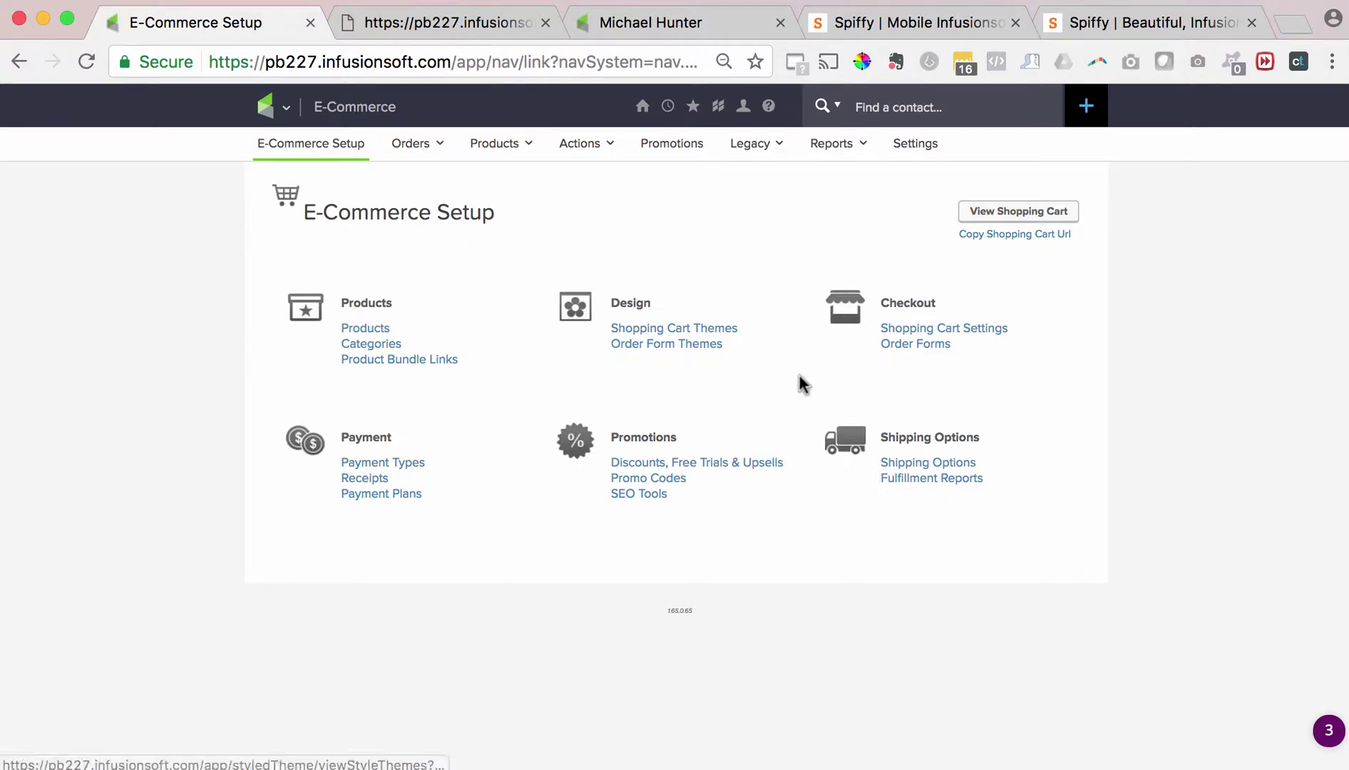
left_click(903, 347)
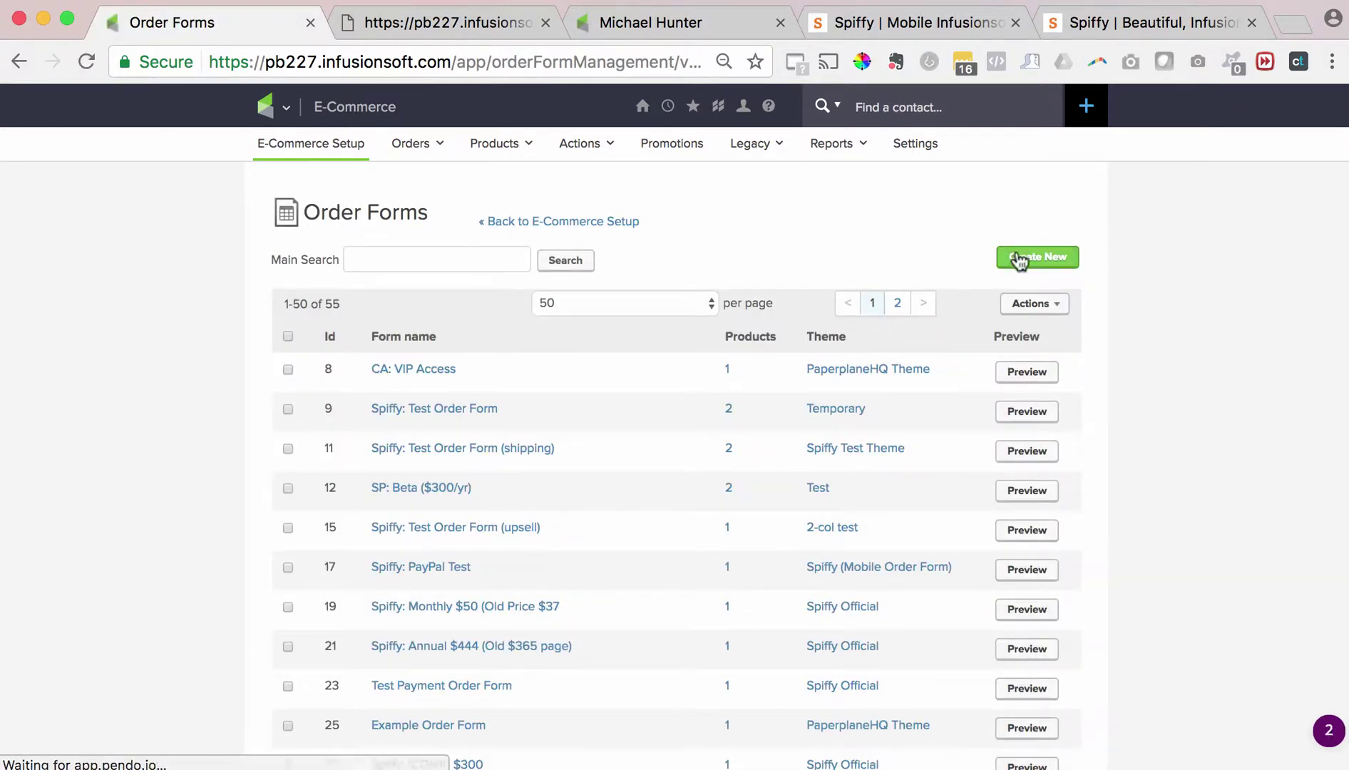
Create the order form 'Custom Field Video Test 2017' and add the $1 Test Product to it.
left_click(1027, 258)
type("Custom Field Video Test 2017")
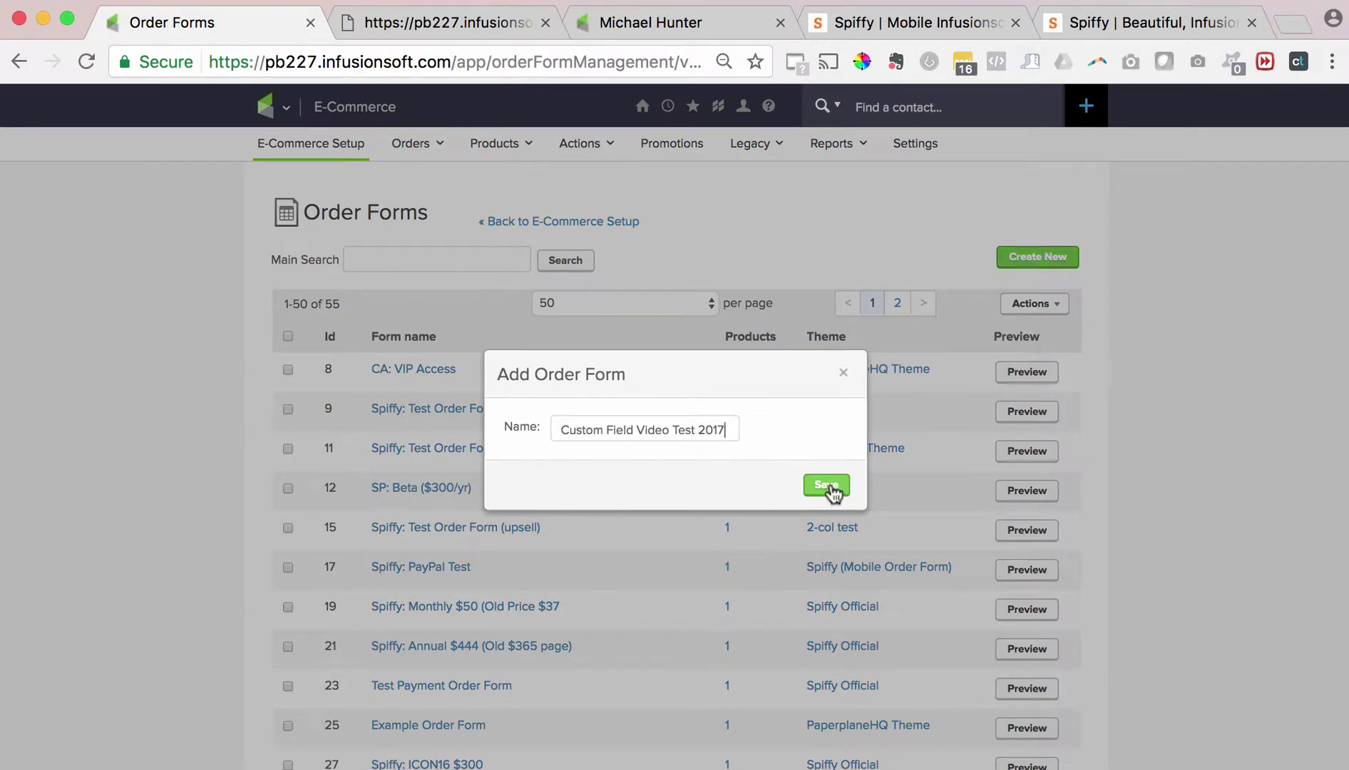
left_click(827, 485)
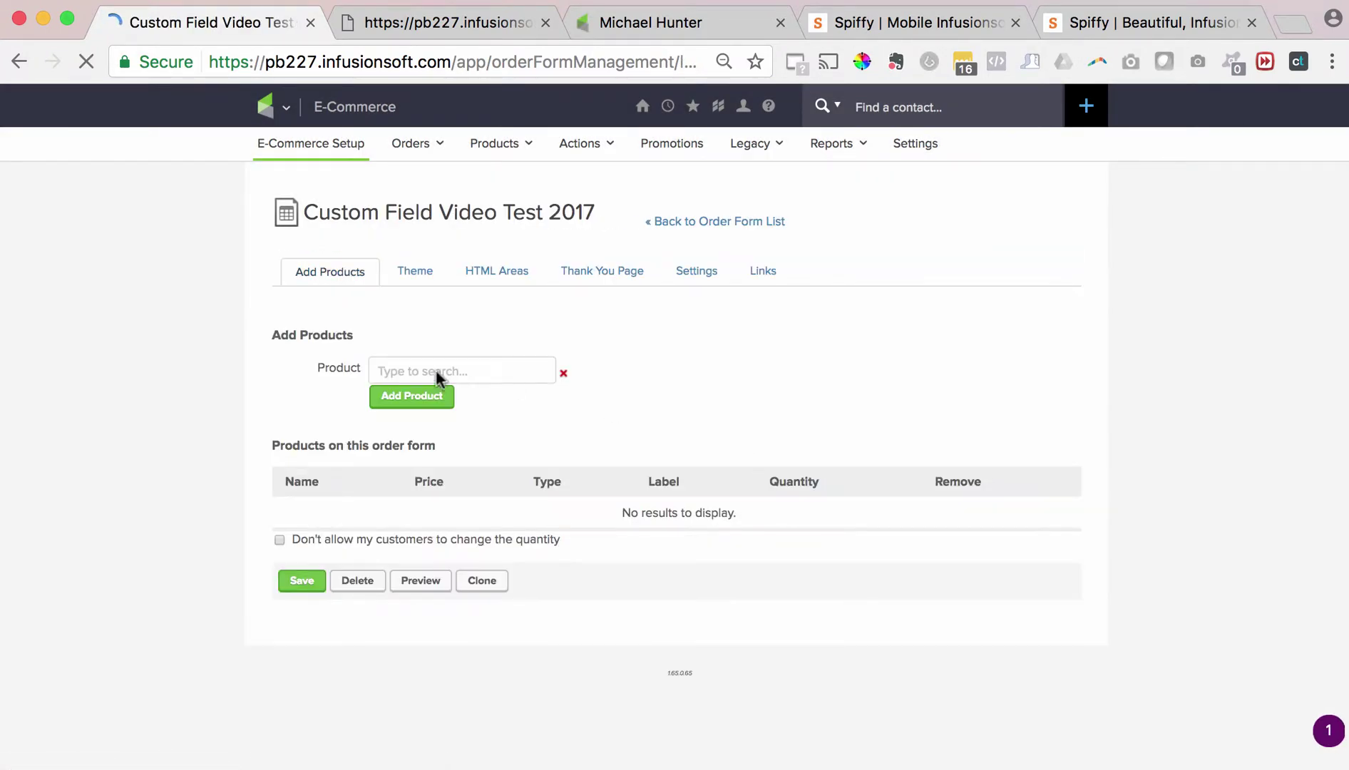
left_click(432, 371)
type("Test")
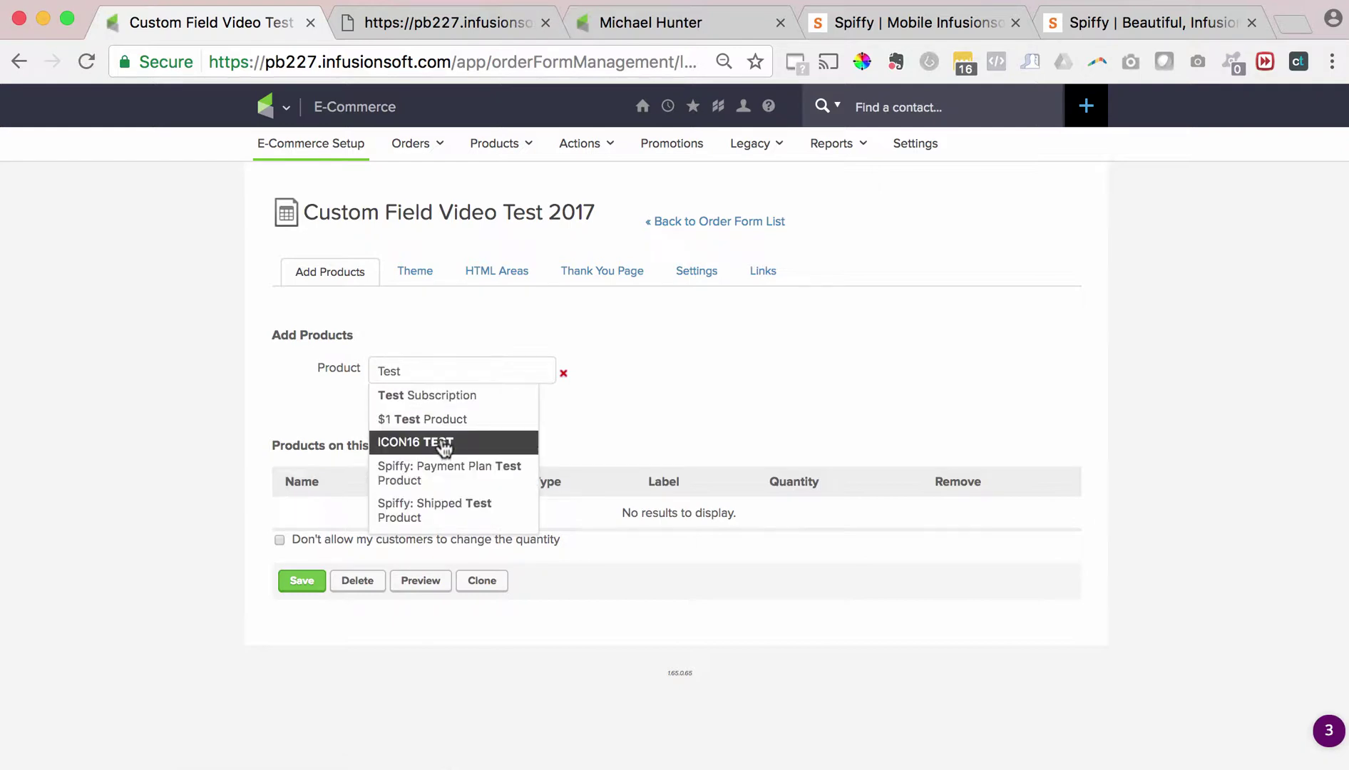
left_click(437, 419)
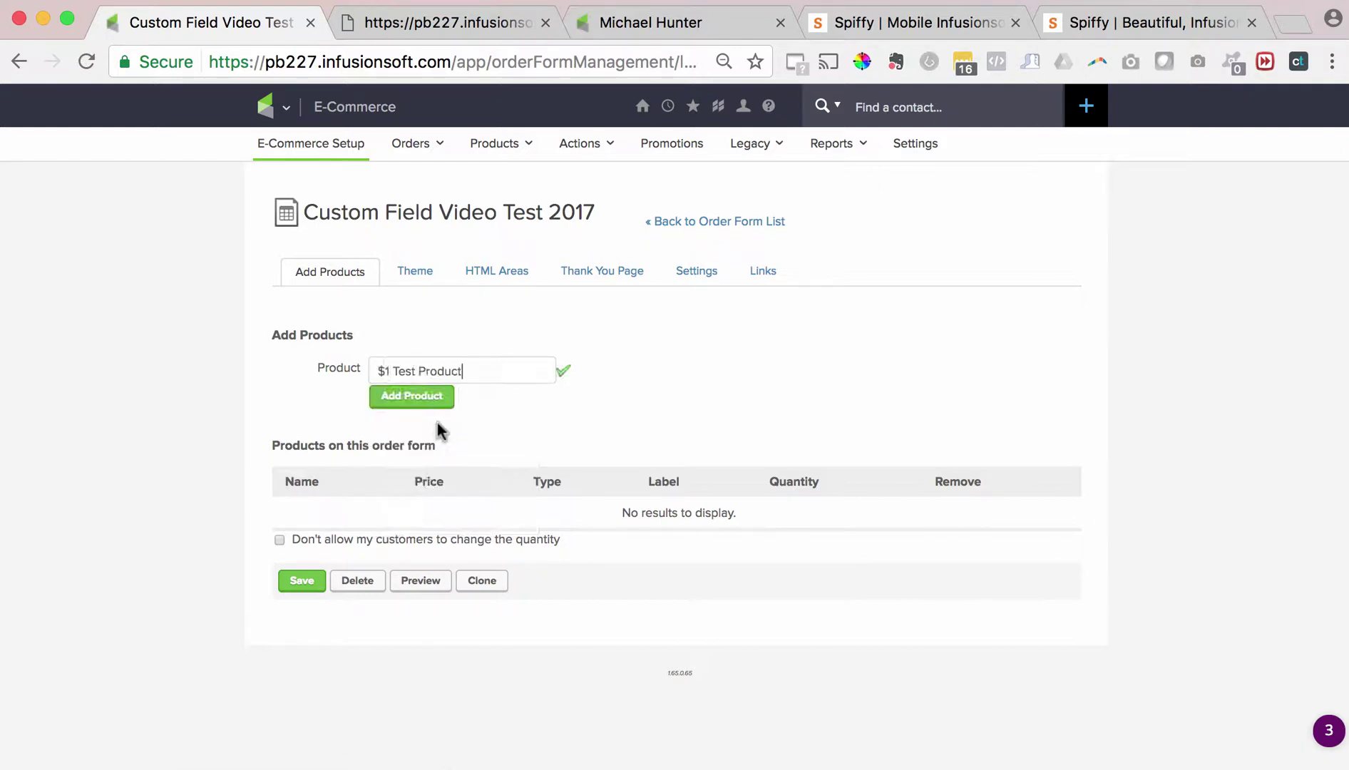
left_click(416, 398)
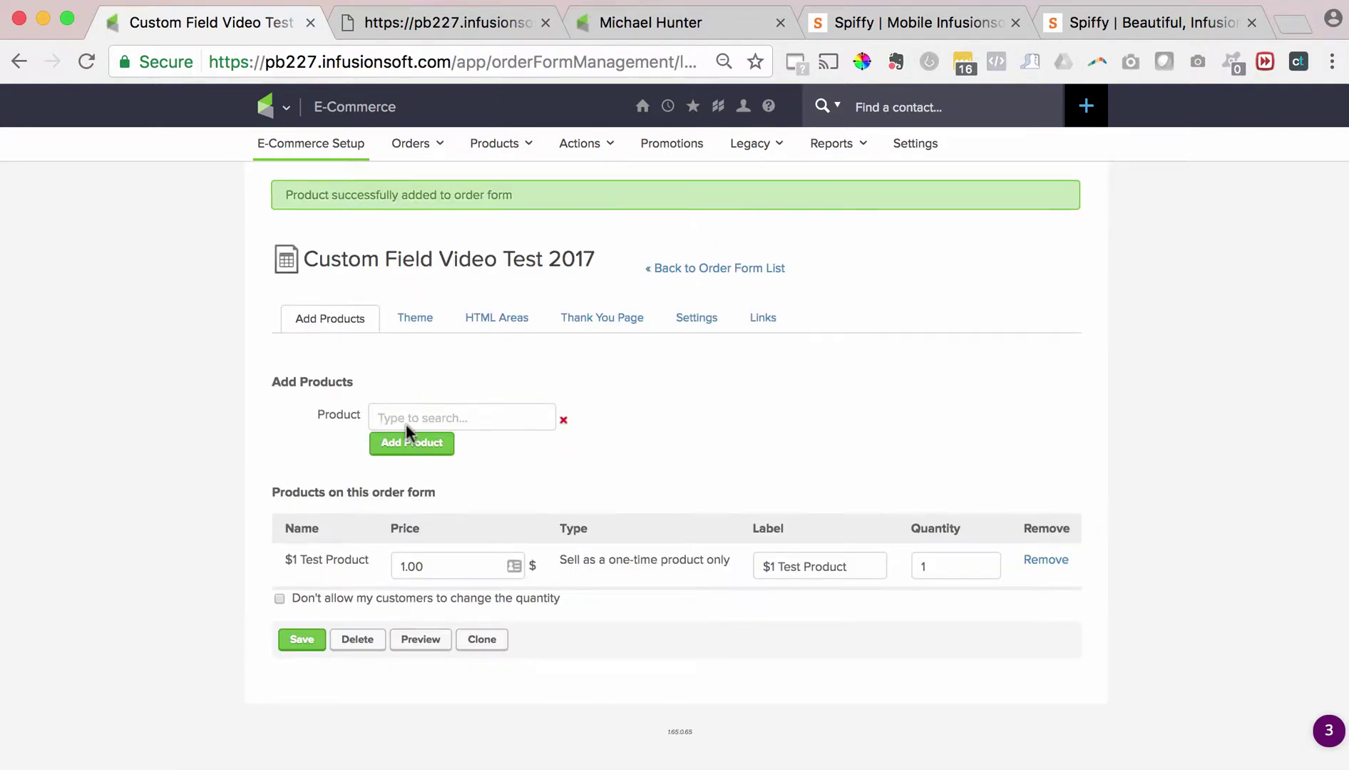
Open the form's custom URL from its Links in a new tab, then return to the Spiffy dashboard.
left_click(749, 327)
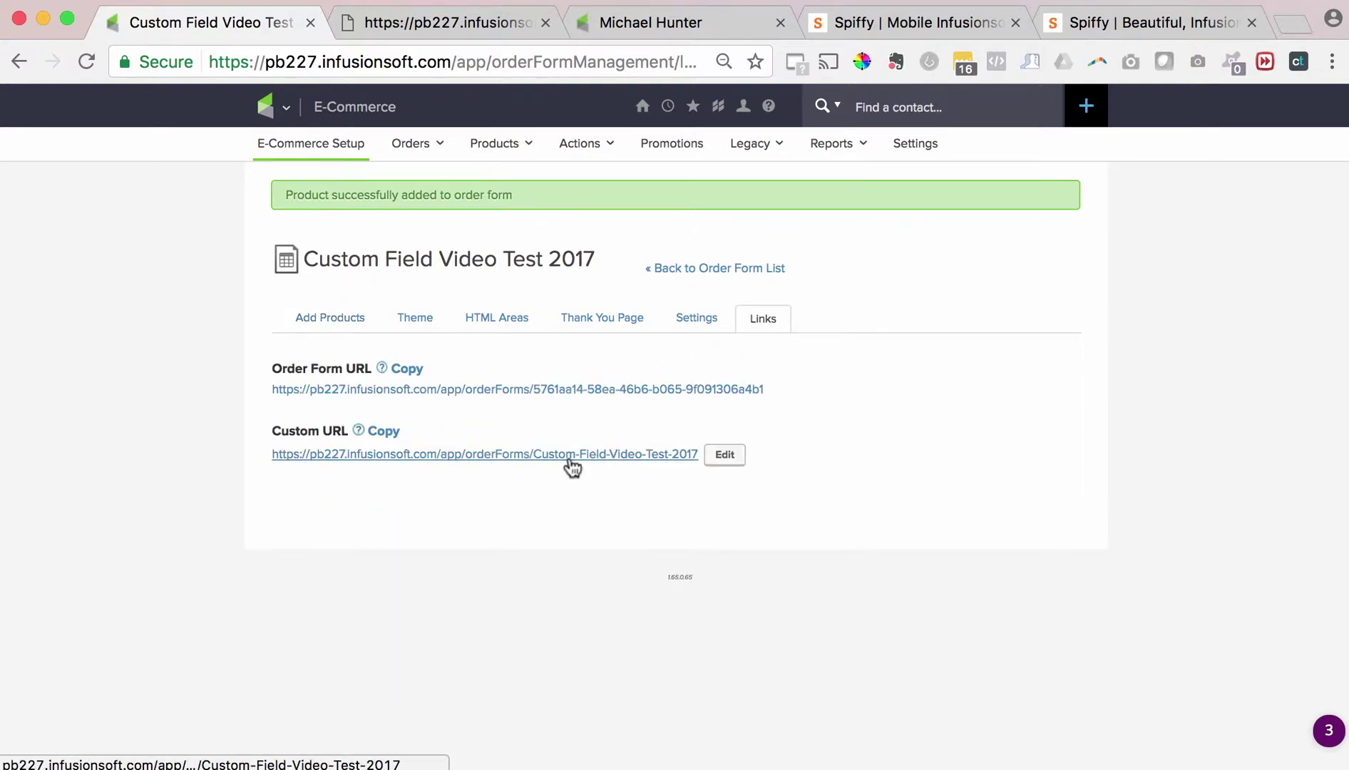
left_click(572, 467, "super")
left_click(377, 25)
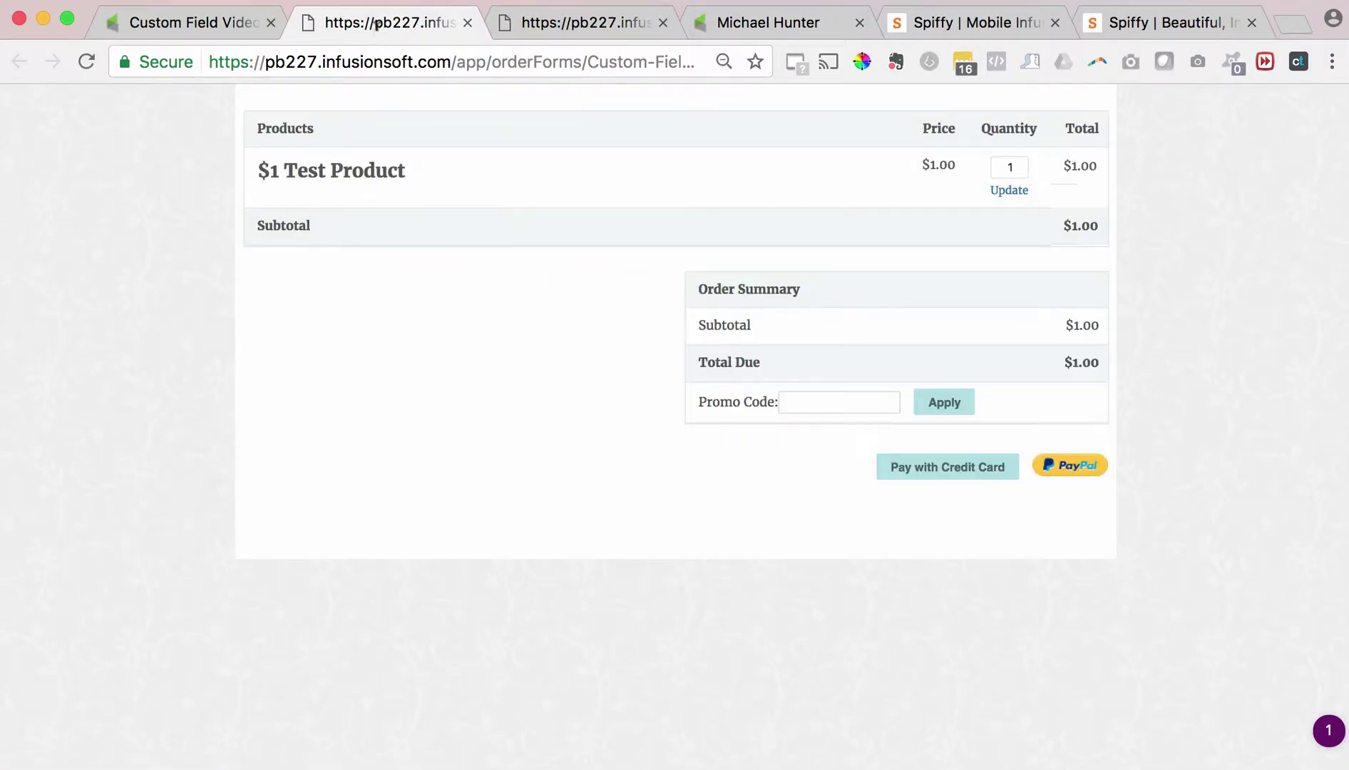
left_click(940, 24)
left_click(236, 133)
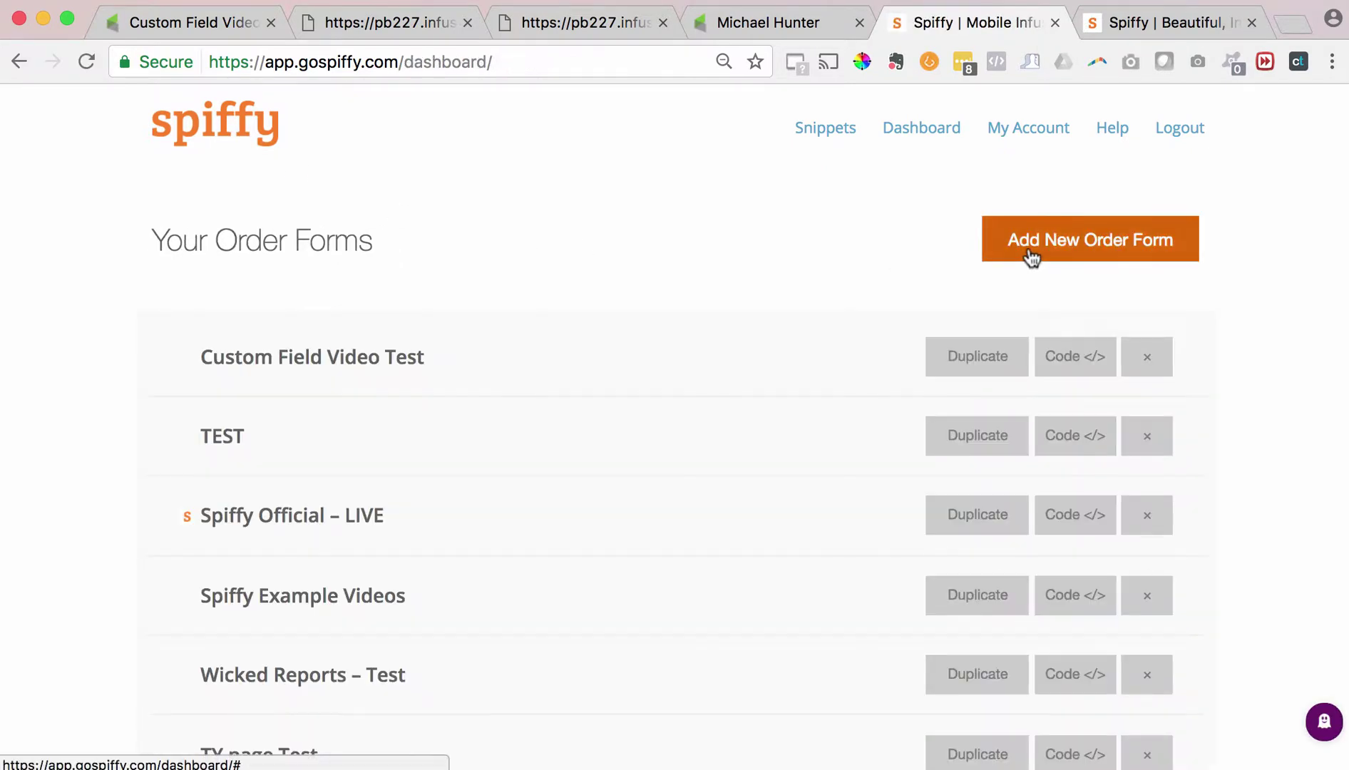
Create a new Spiffy order form named 'Custom Field Video Test -2' and open the builder.
left_click(1032, 258)
left_click(551, 311)
type("Cust")
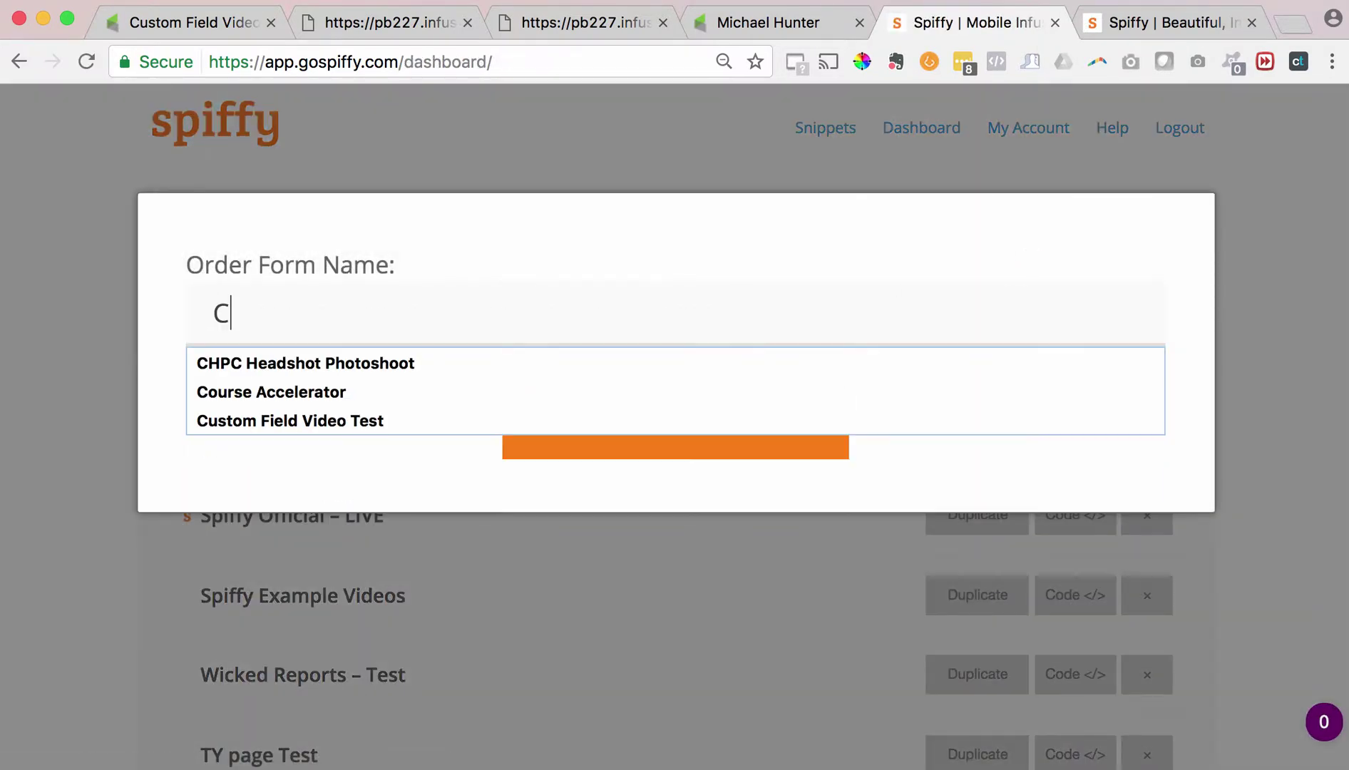
left_click(486, 365)
type("-2")
left_click(609, 431)
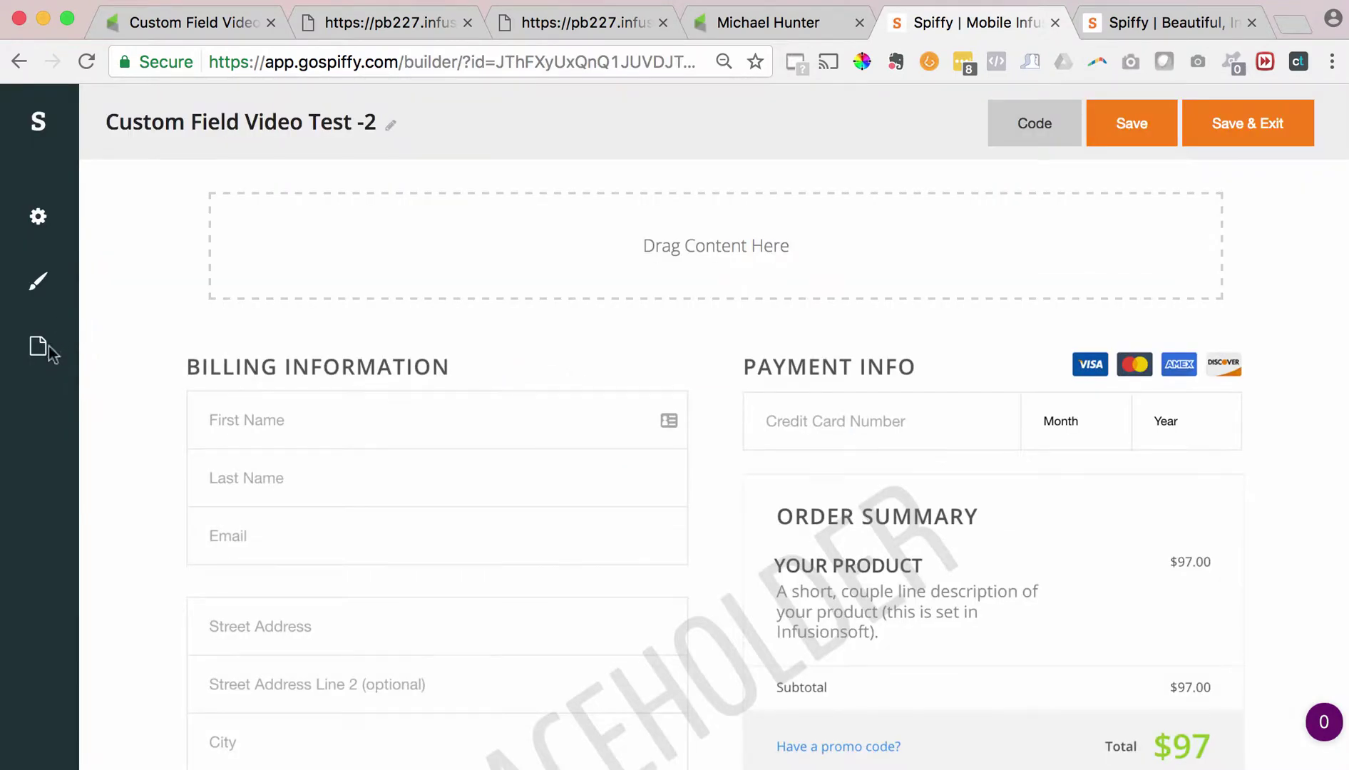
Place the Beautiful Content Responsive block and a heading block at the top of the form.
left_click(42, 348)
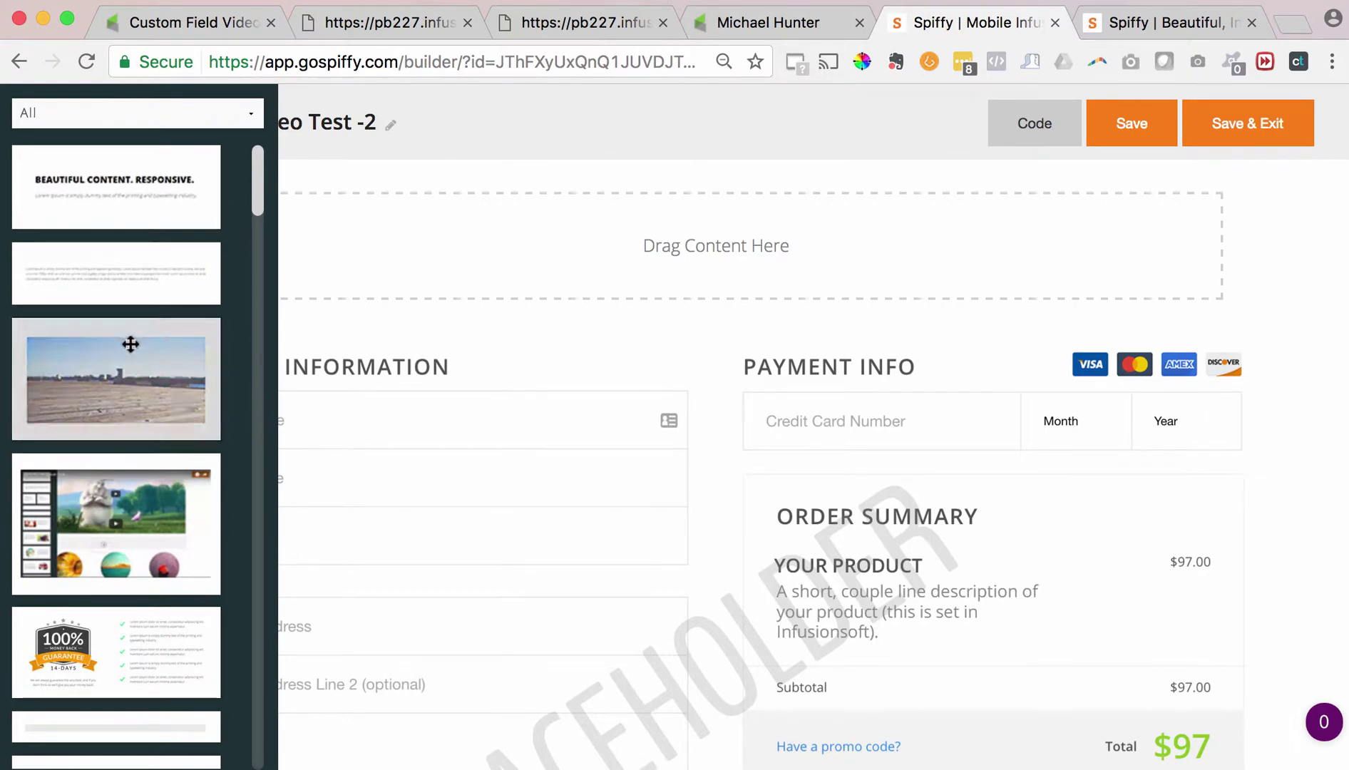
scroll(141, 711, "down", 5)
scroll(140, 711, "up", 5)
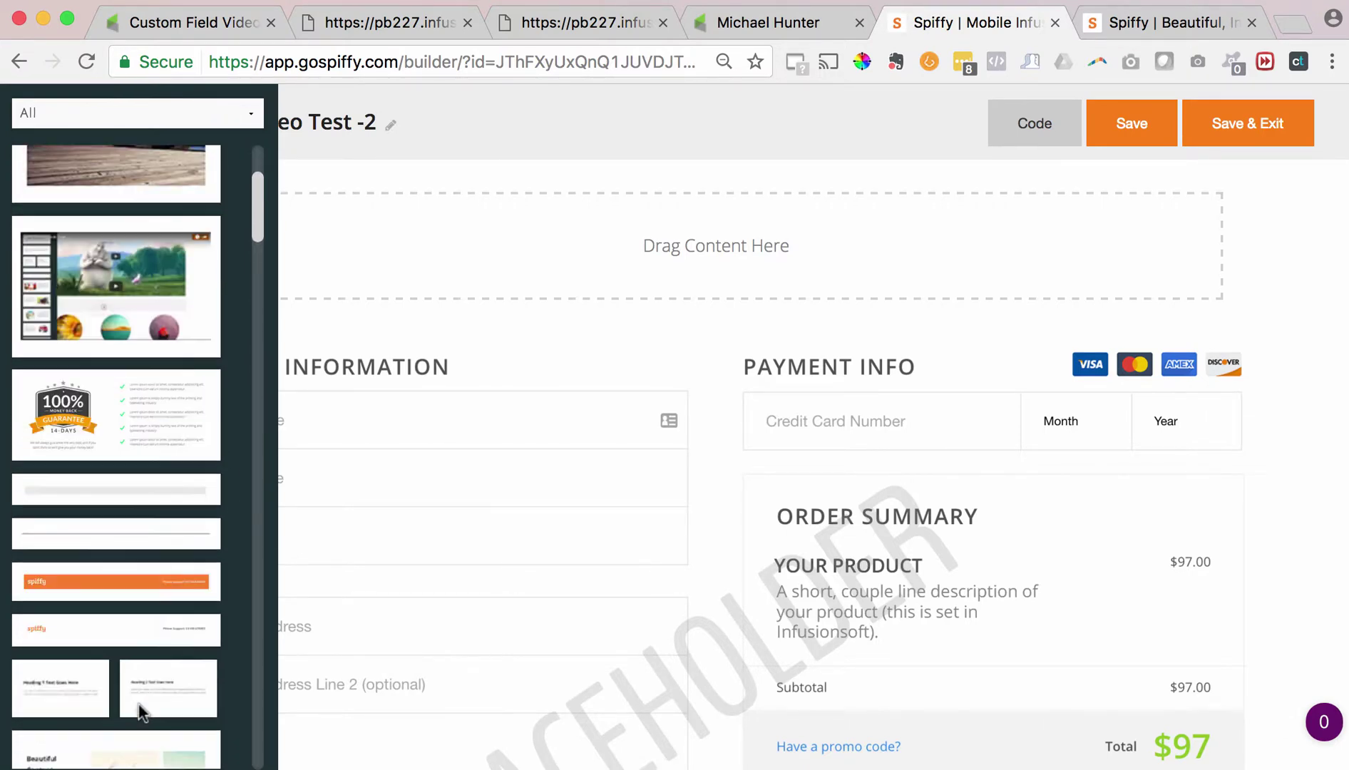
left_click_drag(78, 214, 567, 254)
left_click(39, 346)
left_click_drag(98, 383, 611, 407)
scroll(699, 564, "down", 2)
scroll(699, 563, "up", 2)
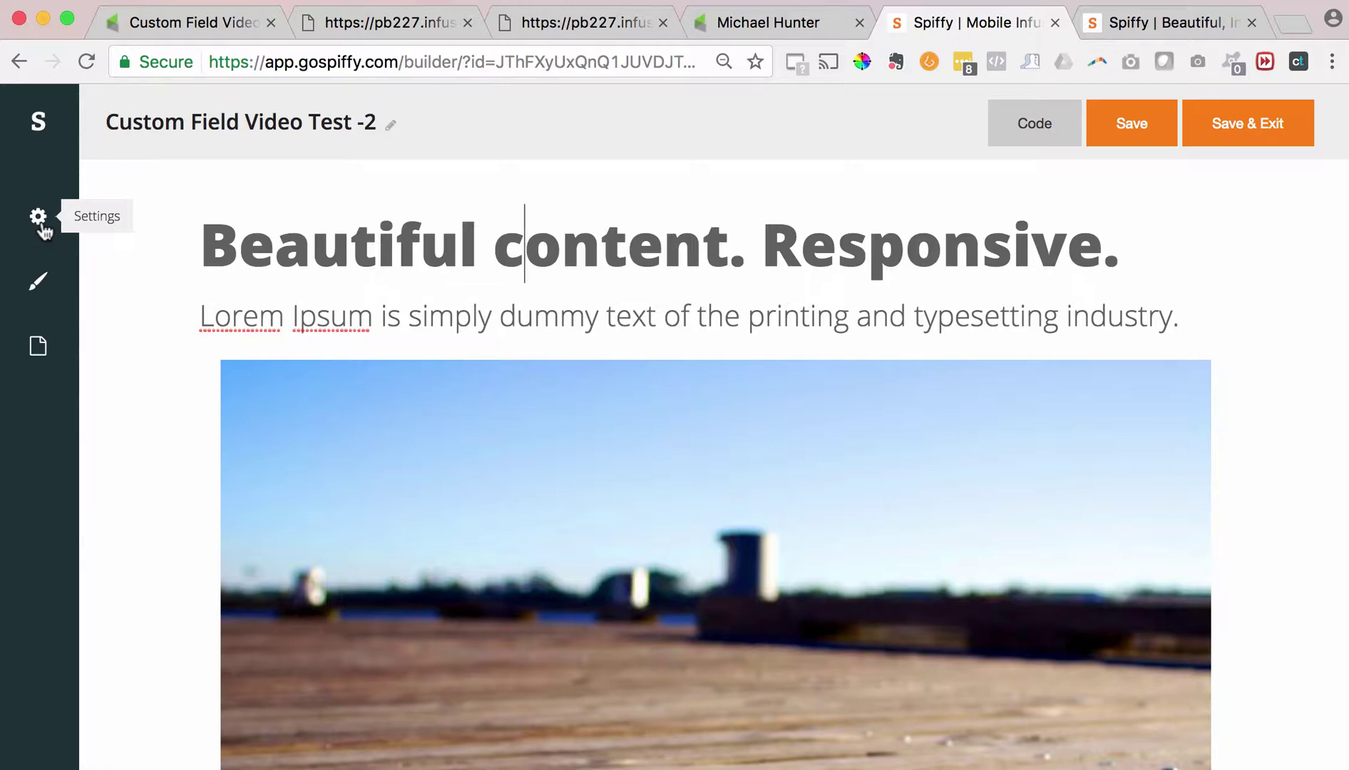
Finish editing the heading text and save the form with Save & Exit.
left_click(38, 216)
scroll(865, 424, "down", 1)
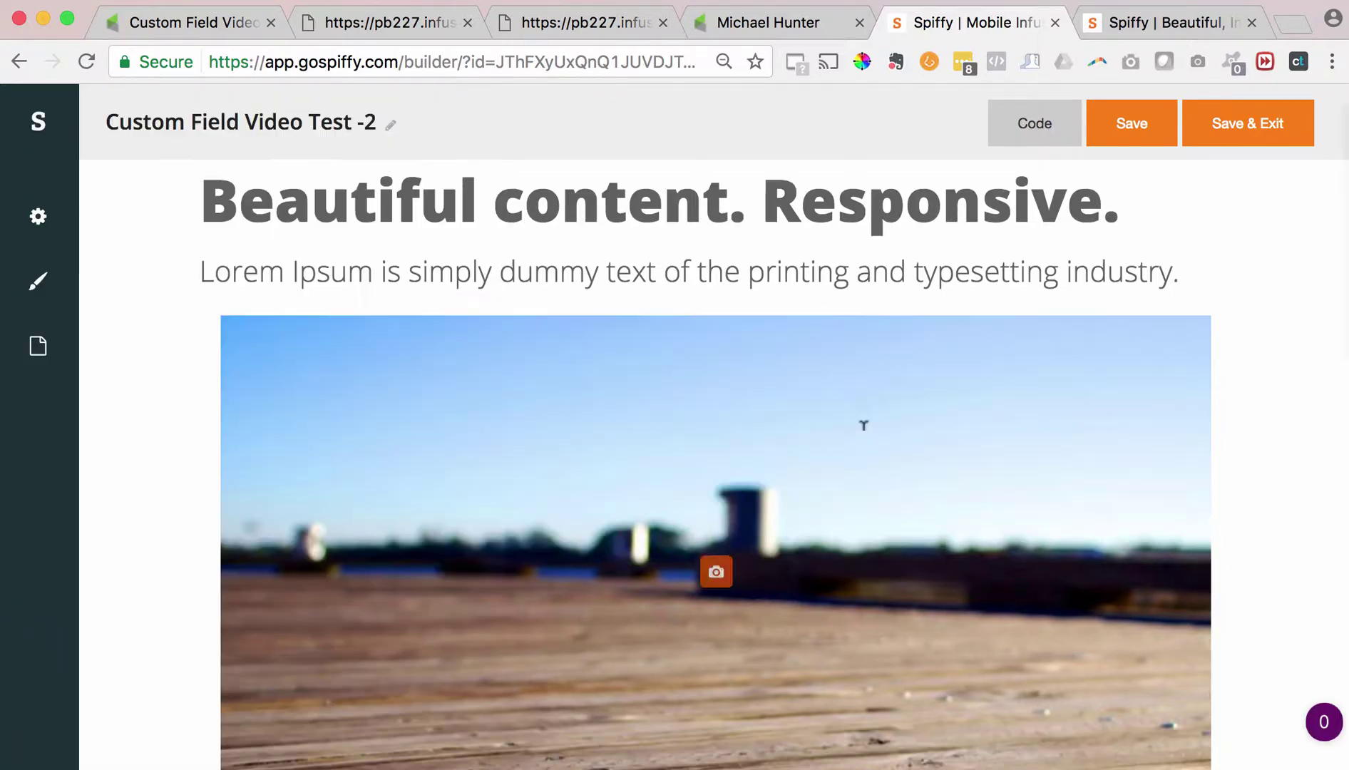
scroll(1082, 184, "up", 1)
left_click(1261, 132)
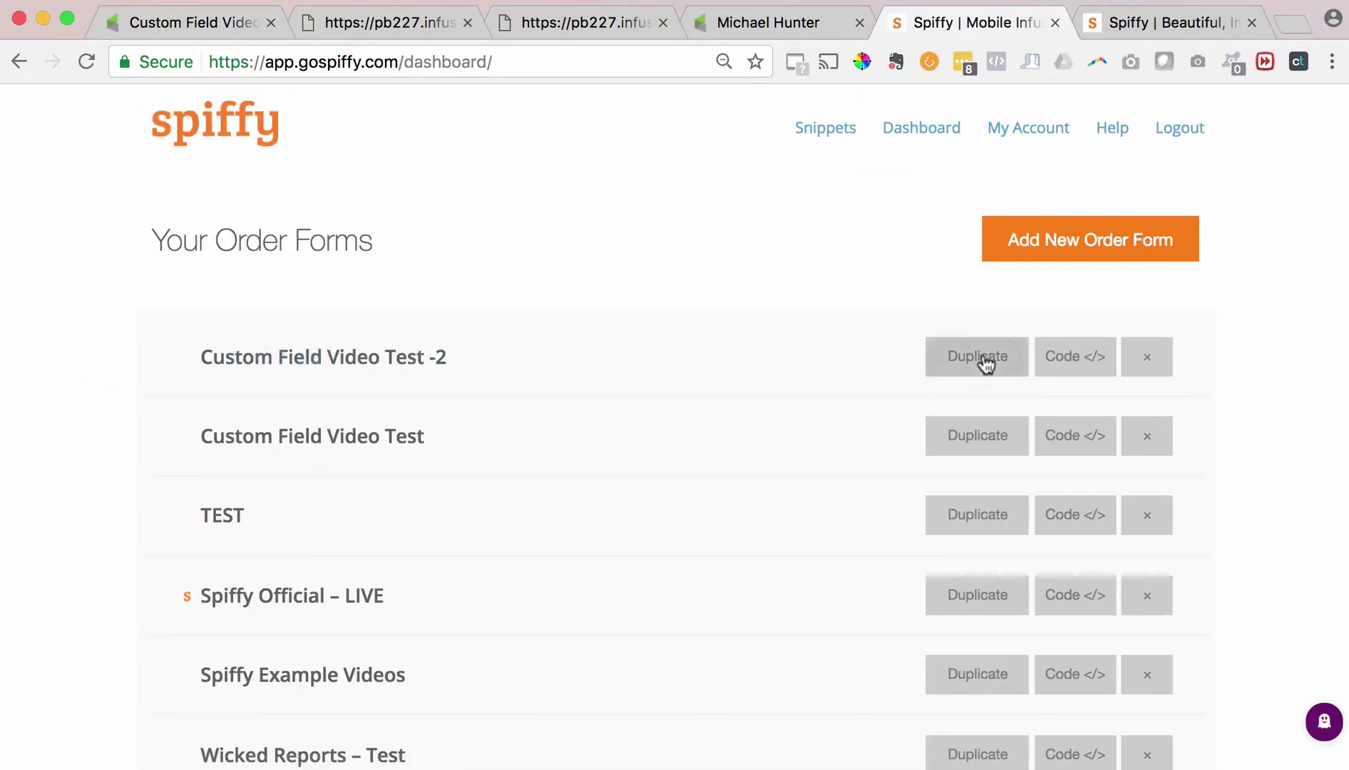
Copy the order form's script from Spiffy's Code </> window.
left_click(1059, 360)
left_click(482, 413)
left_click(1045, 225)
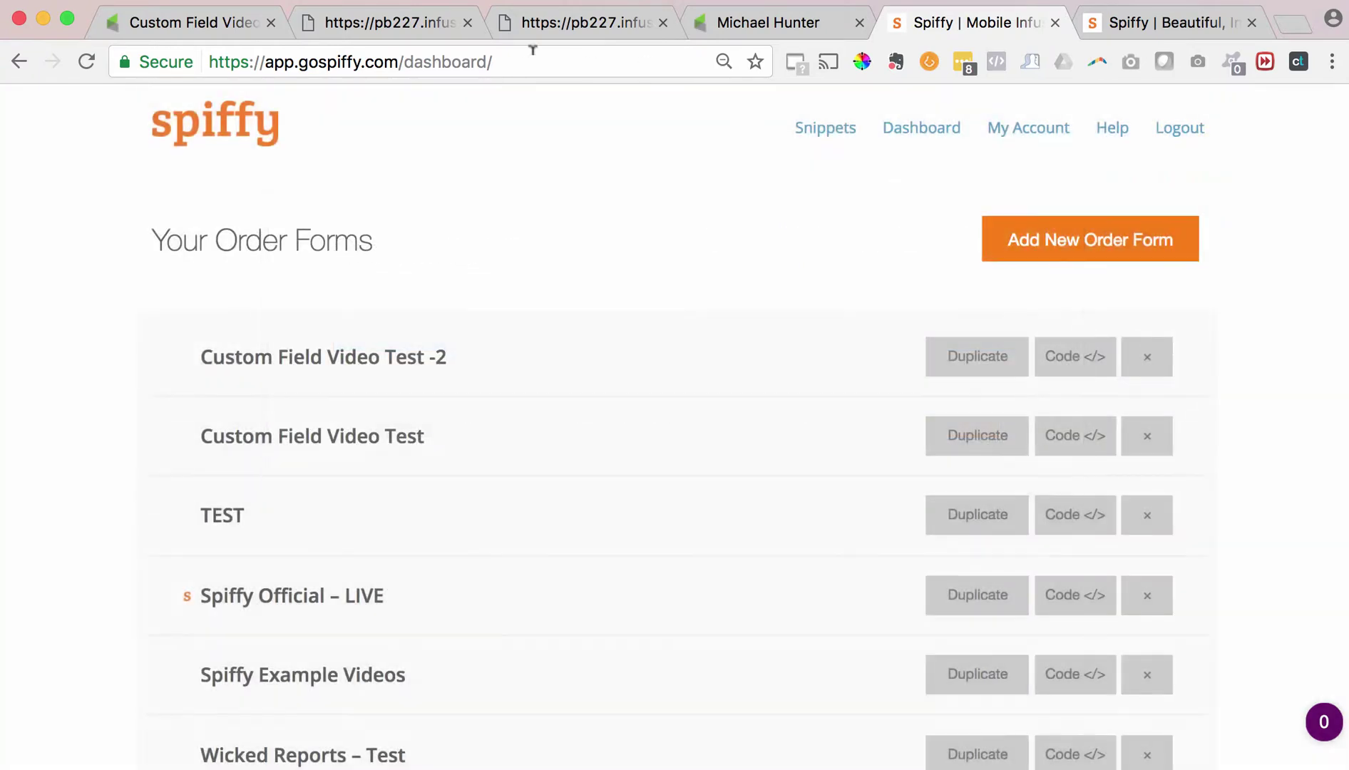
Paste the Spiffy script into the Infusionsoft form's HTML Areas Custom Header and save.
left_click(366, 24)
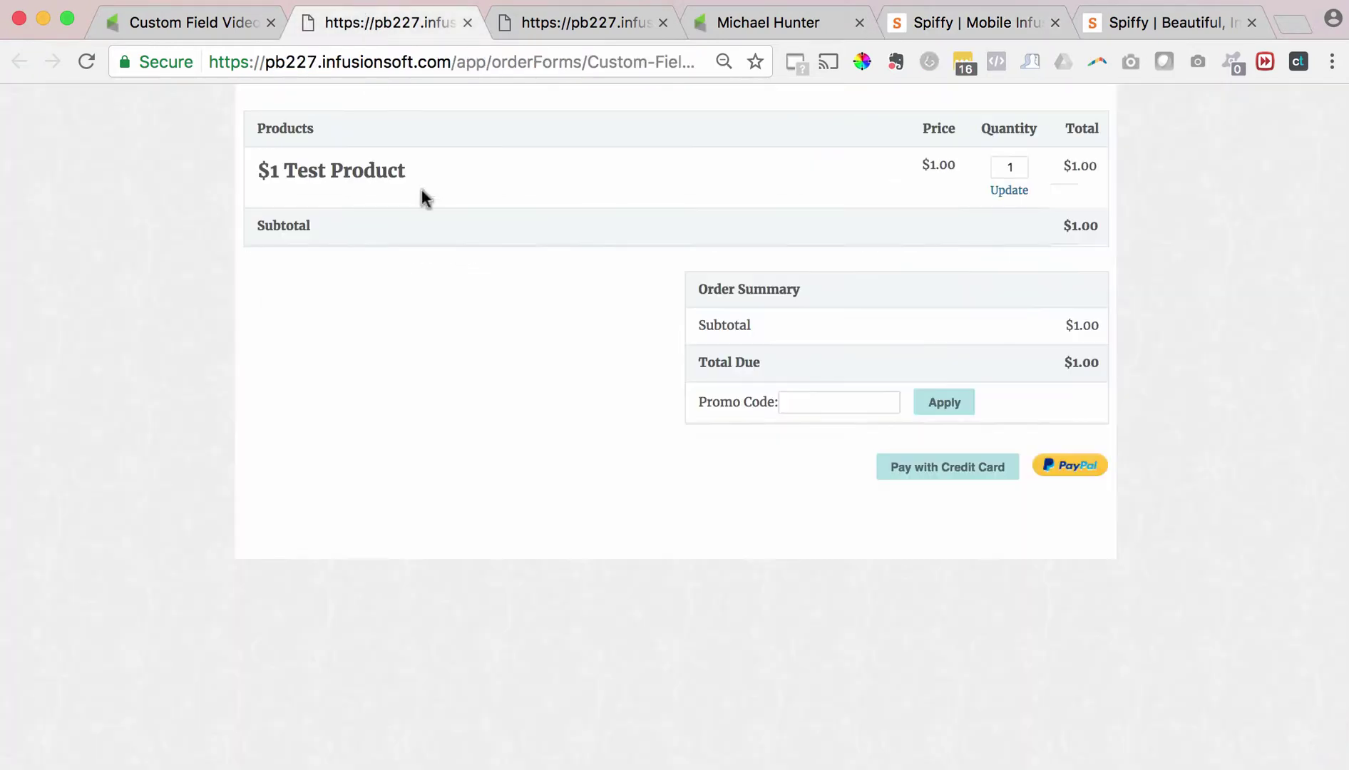
left_click(182, 24)
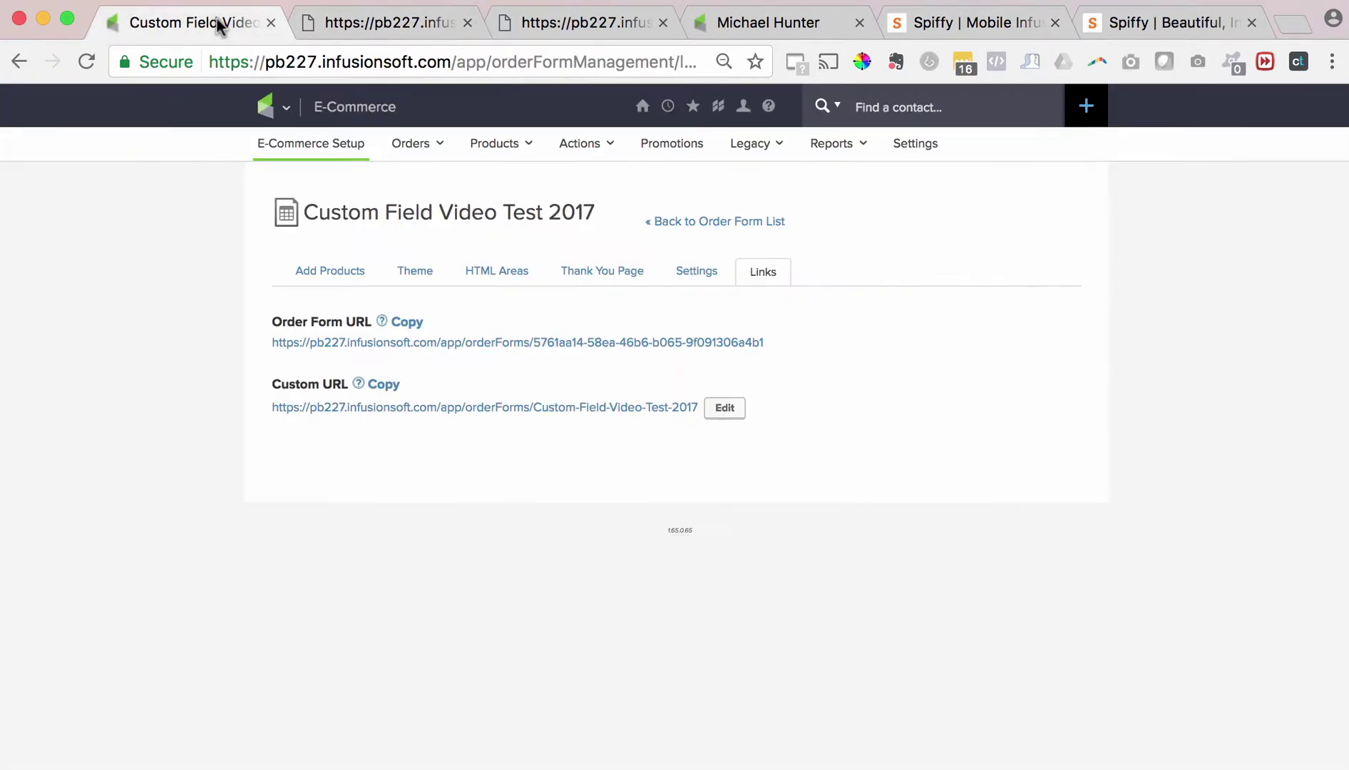
left_click(500, 273)
left_click(566, 381)
type("<script type=\"text/javascript\" src=\"https://app.gospiffy.com/spiffy.js?ofid=7847\"> </script>")
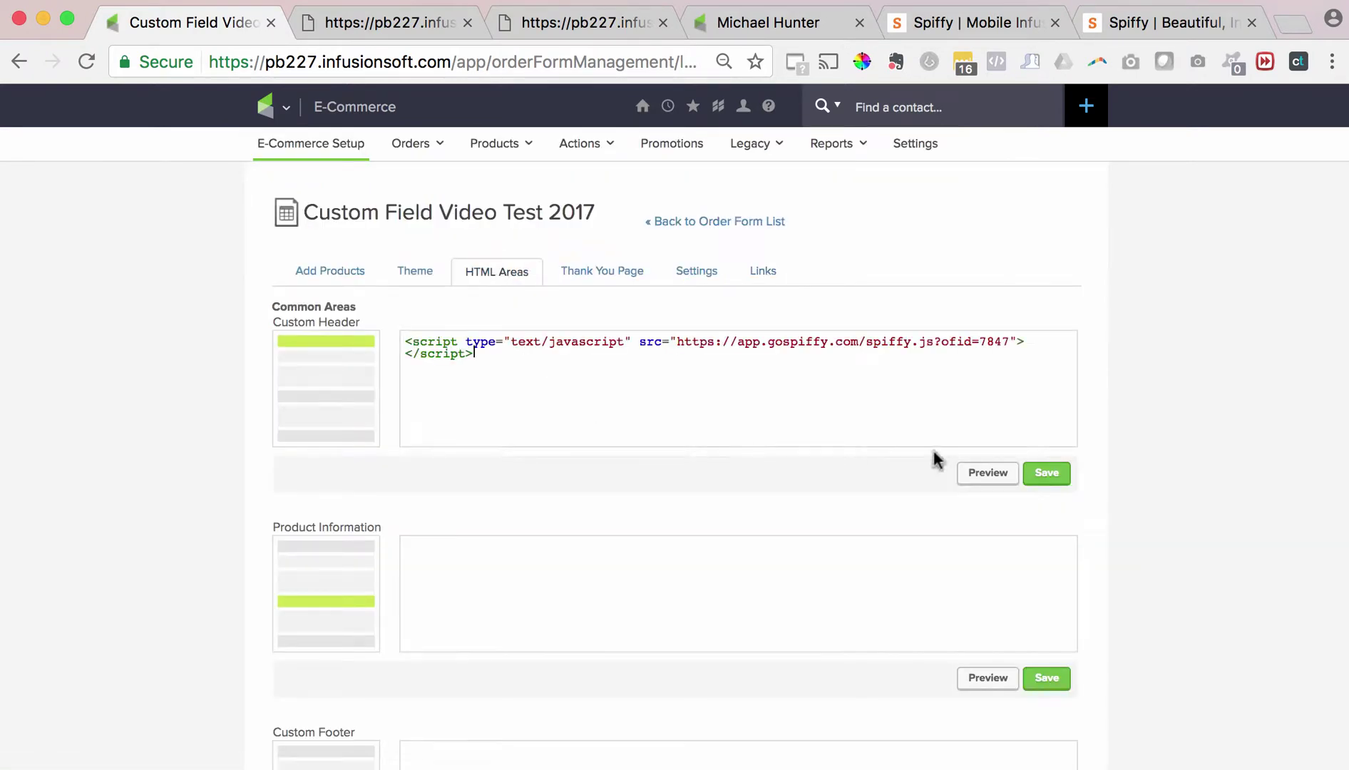
left_click(1054, 474)
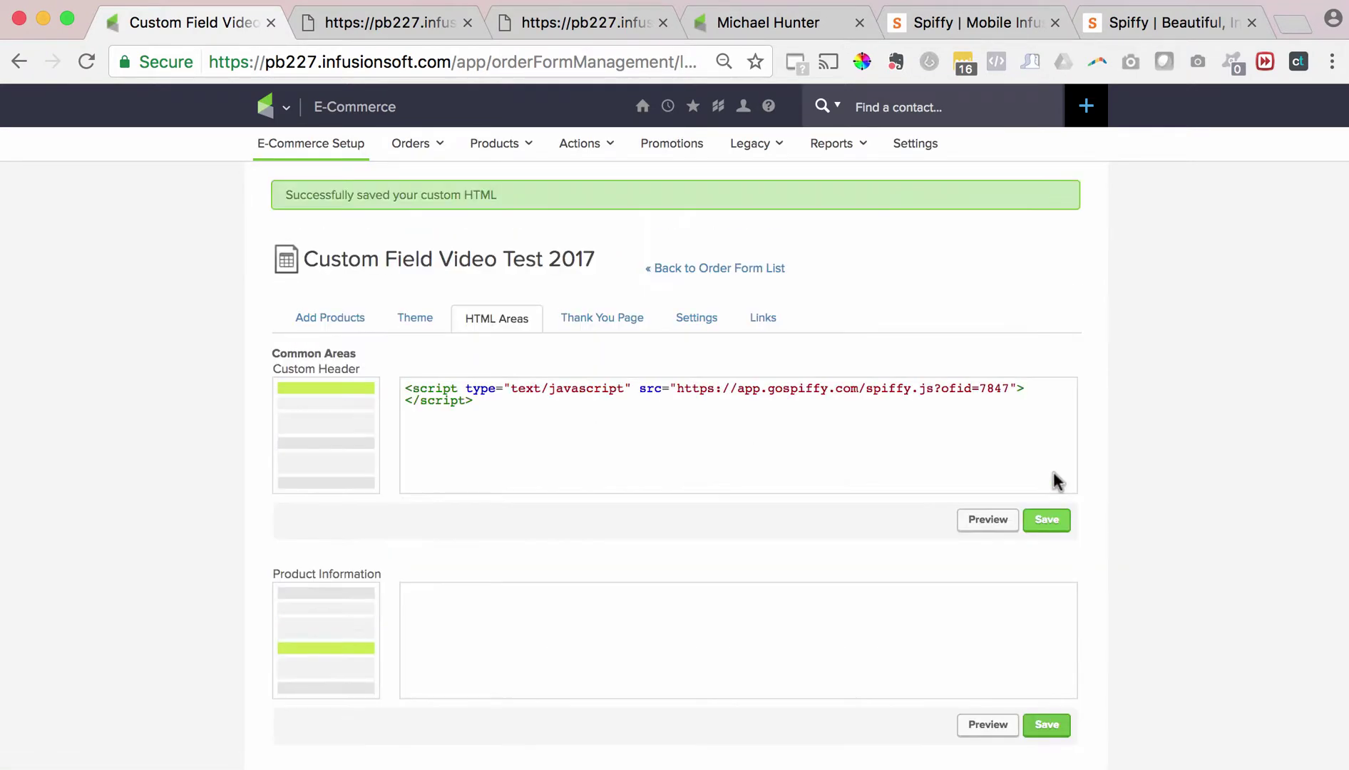
Reload the live order form to check the Spiffy-styled heading and image.
left_click(446, 20)
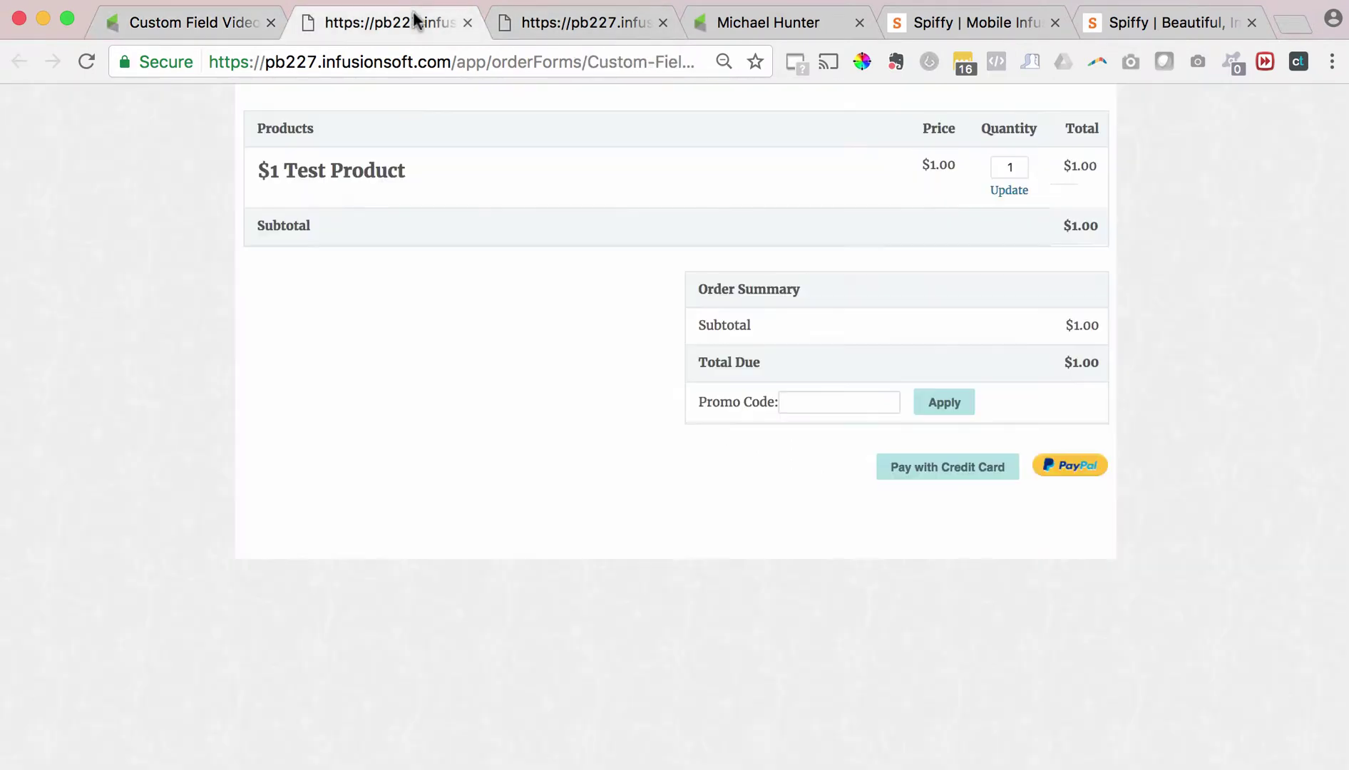
key("super+r")
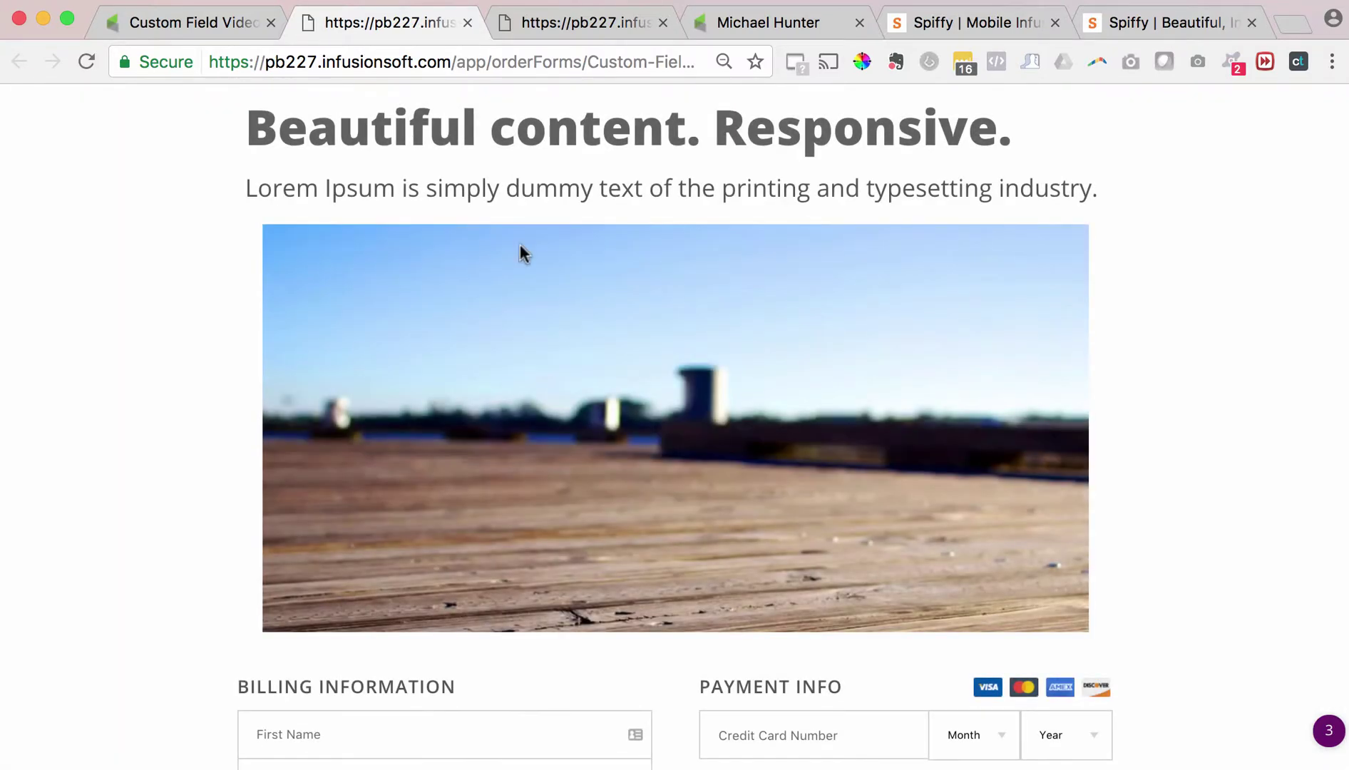
scroll(774, 306, "down", 4)
scroll(774, 308, "up", 2)
scroll(776, 308, "up", 2)
scroll(776, 306, "down", 7)
scroll(776, 303, "up", 8)
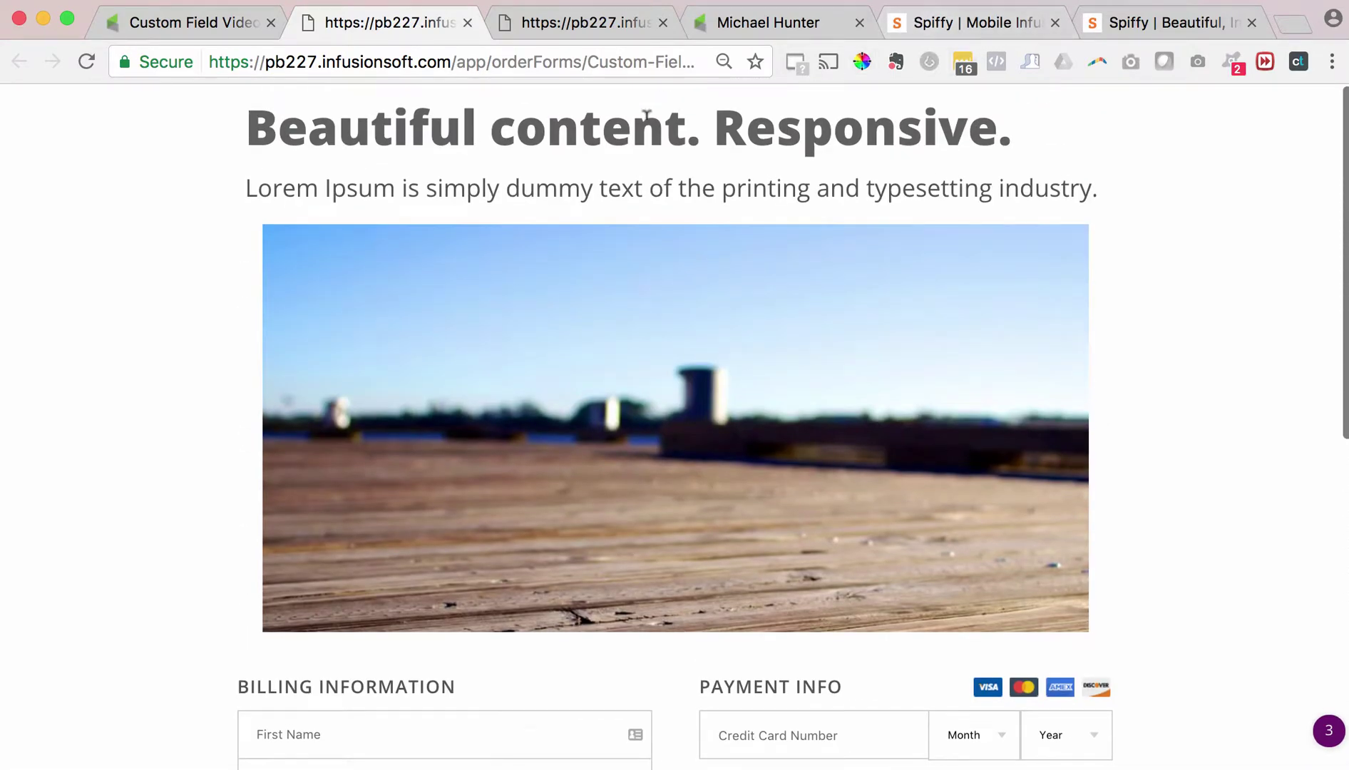
left_click(160, 27)
mouse_move(270, 91)
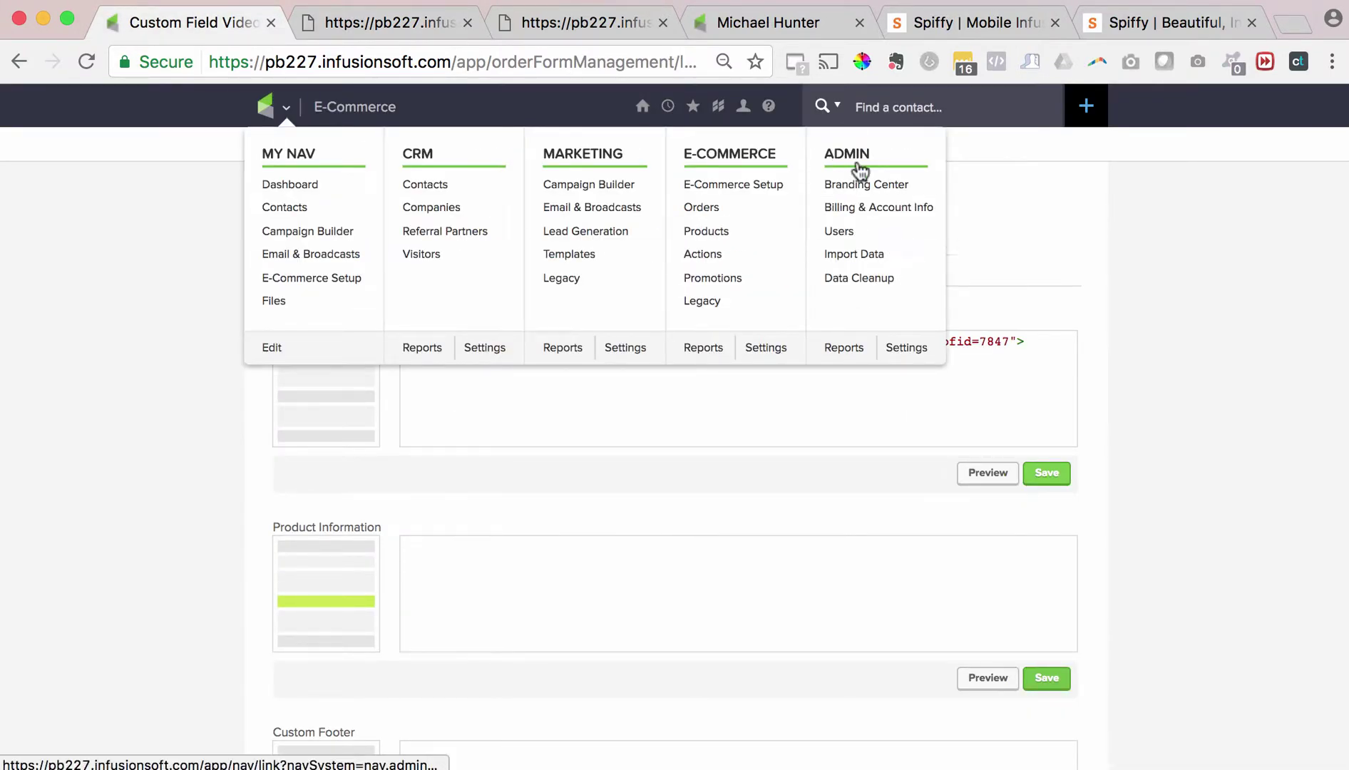
In Settings, add a Contact text custom field named 'Membership Password'.
left_click(911, 356, "super")
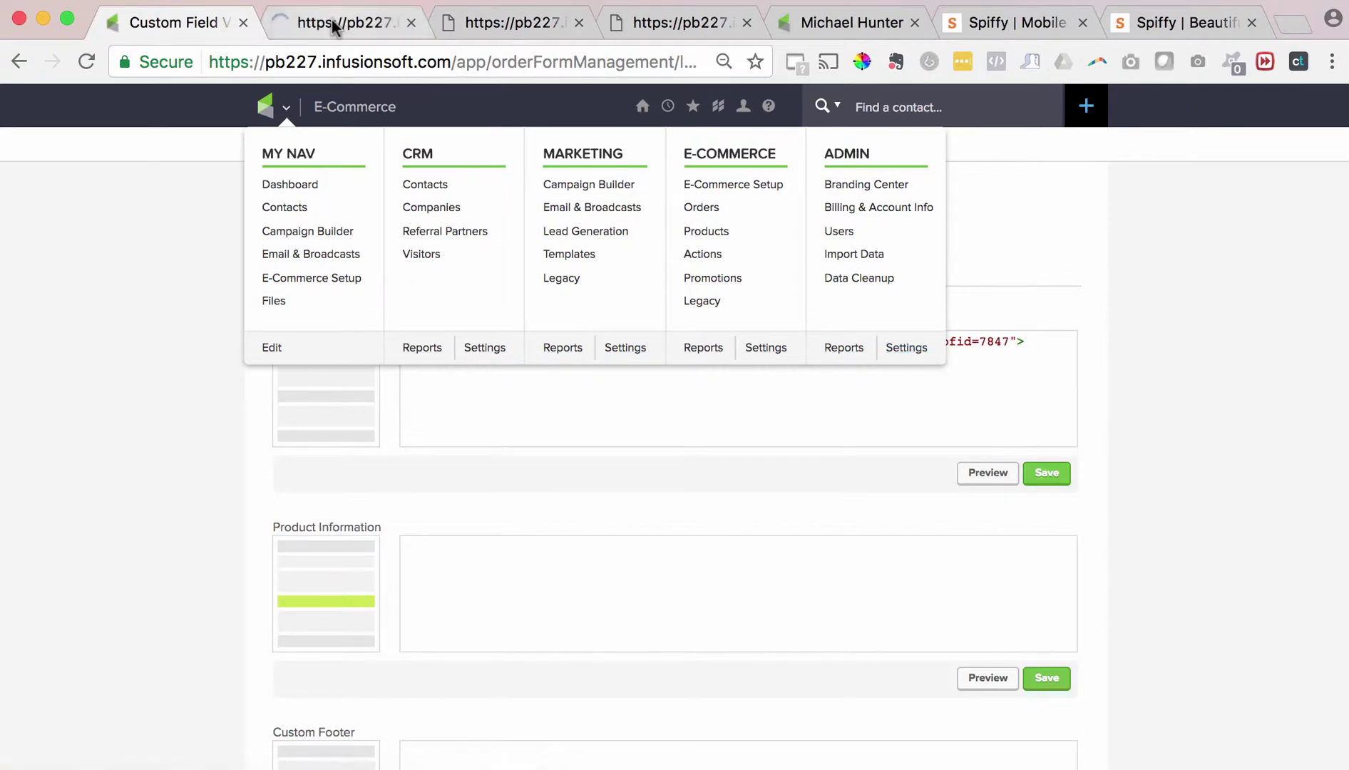
left_click(334, 24)
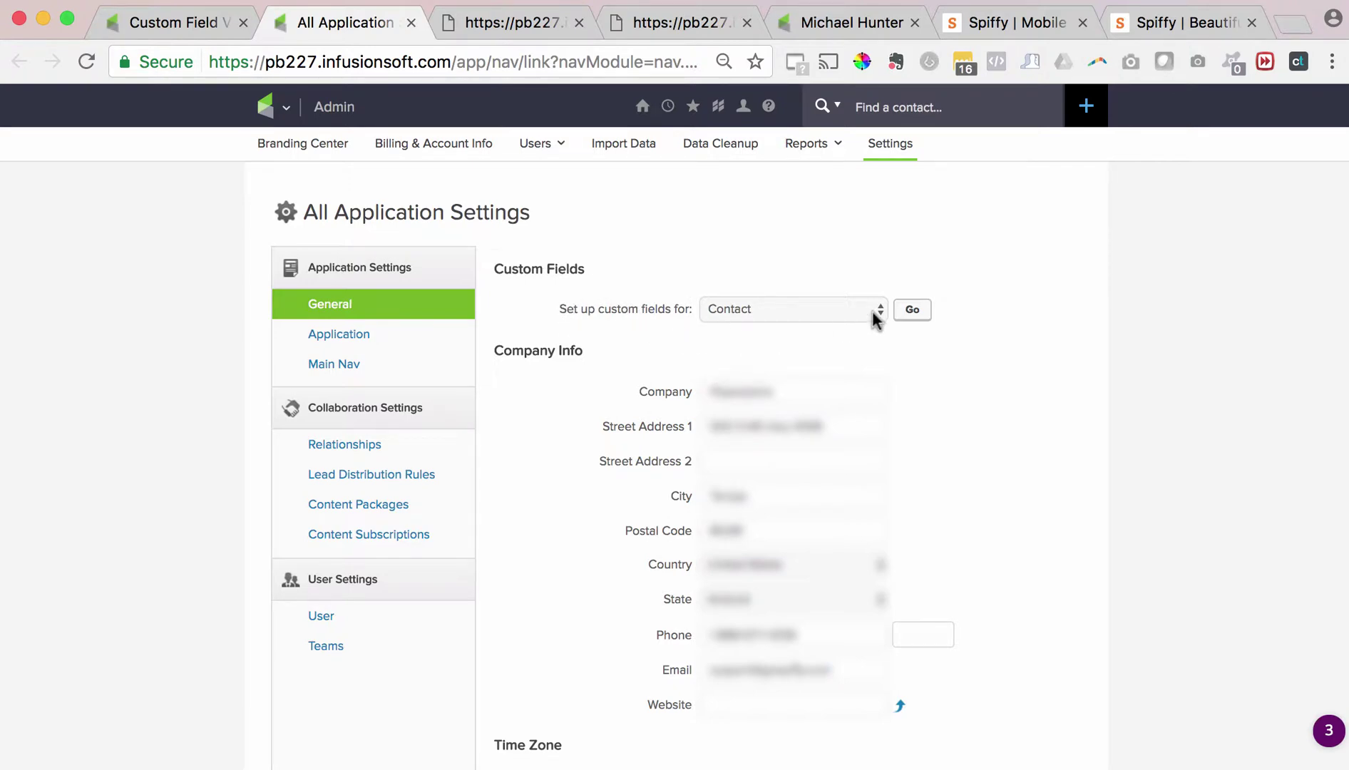
left_click(911, 311)
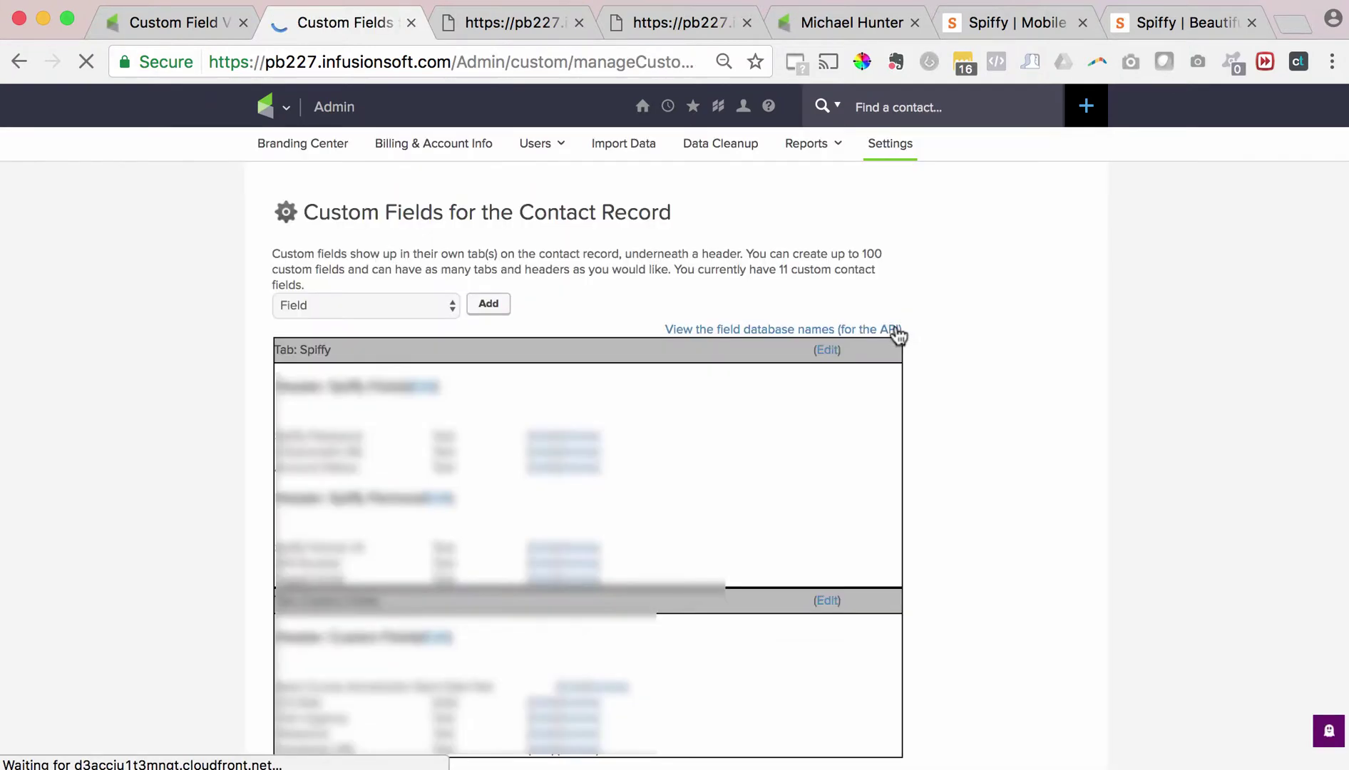
left_click(498, 309)
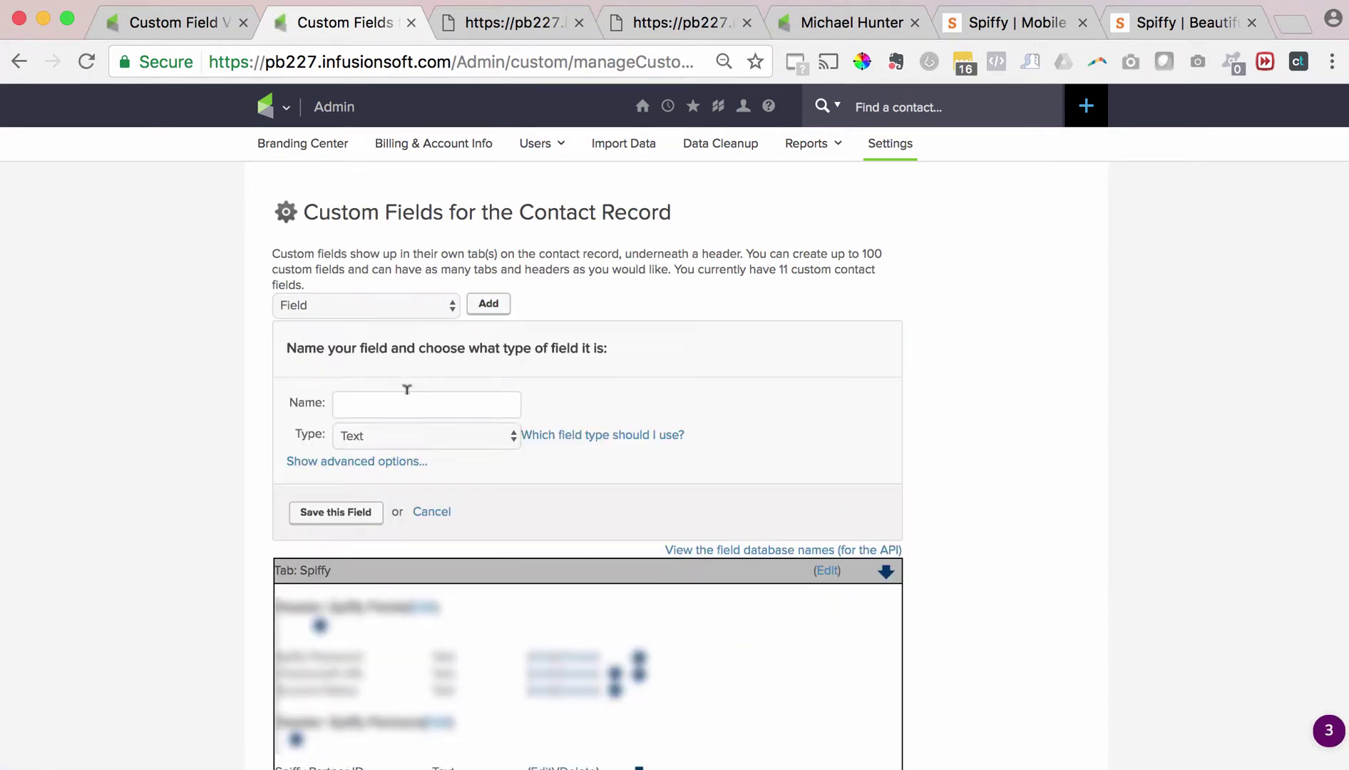
type("Mem")
left_click(354, 524)
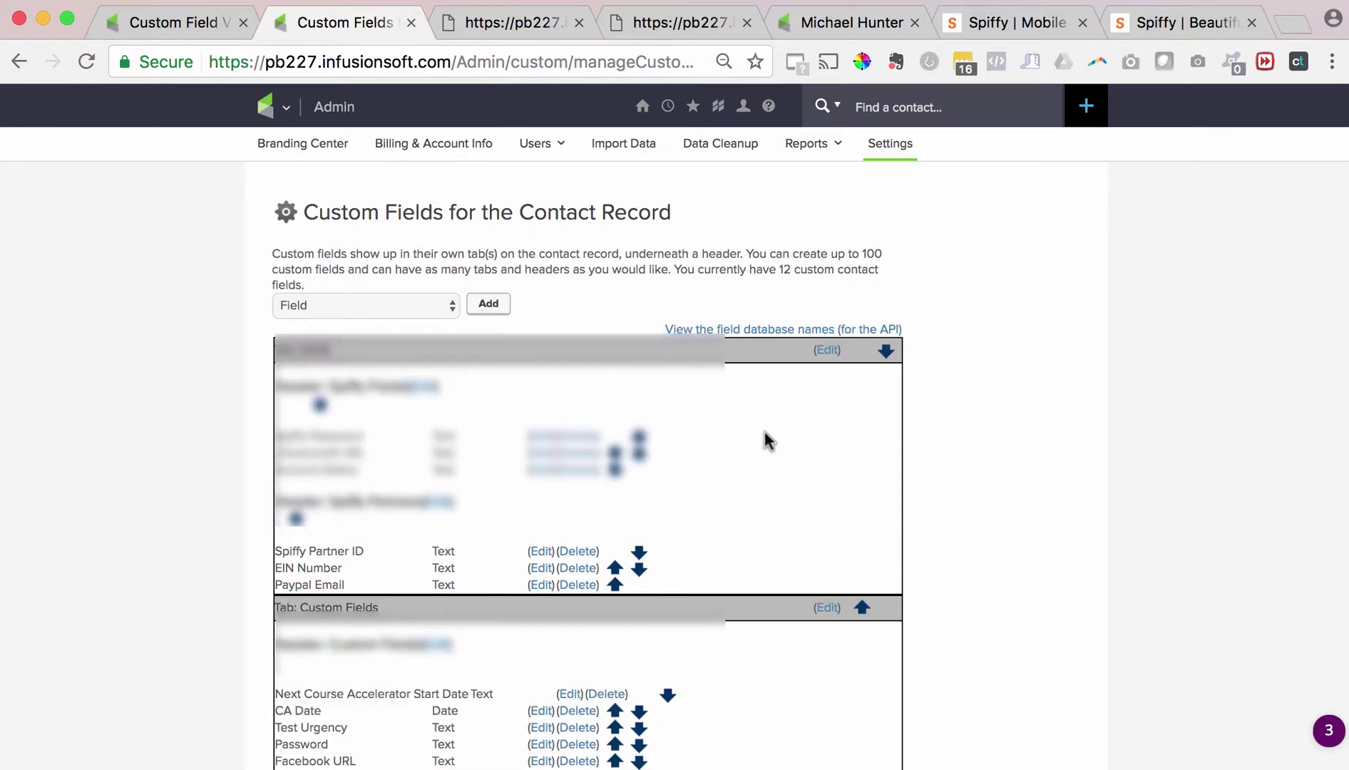
View the database names of the contact custom fields.
scroll(764, 435, "down", 2)
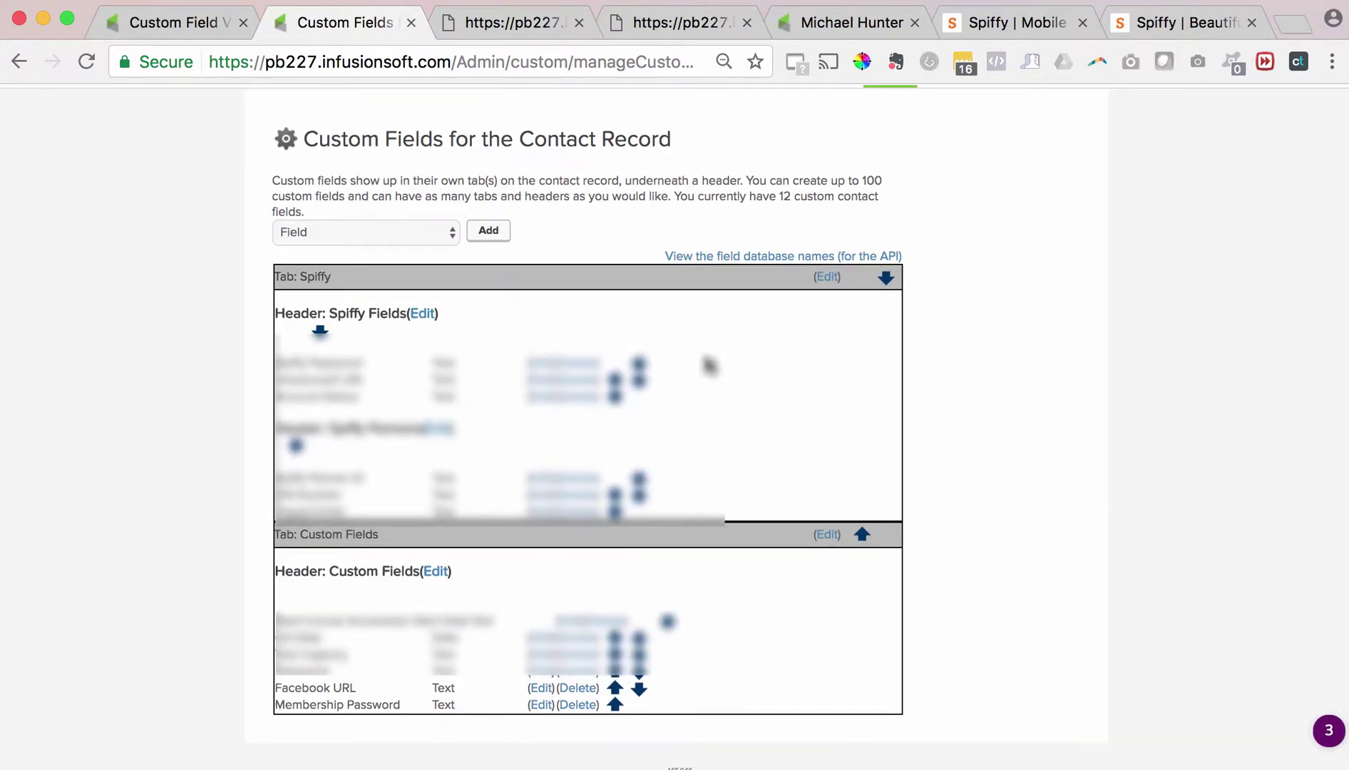
left_click(797, 264)
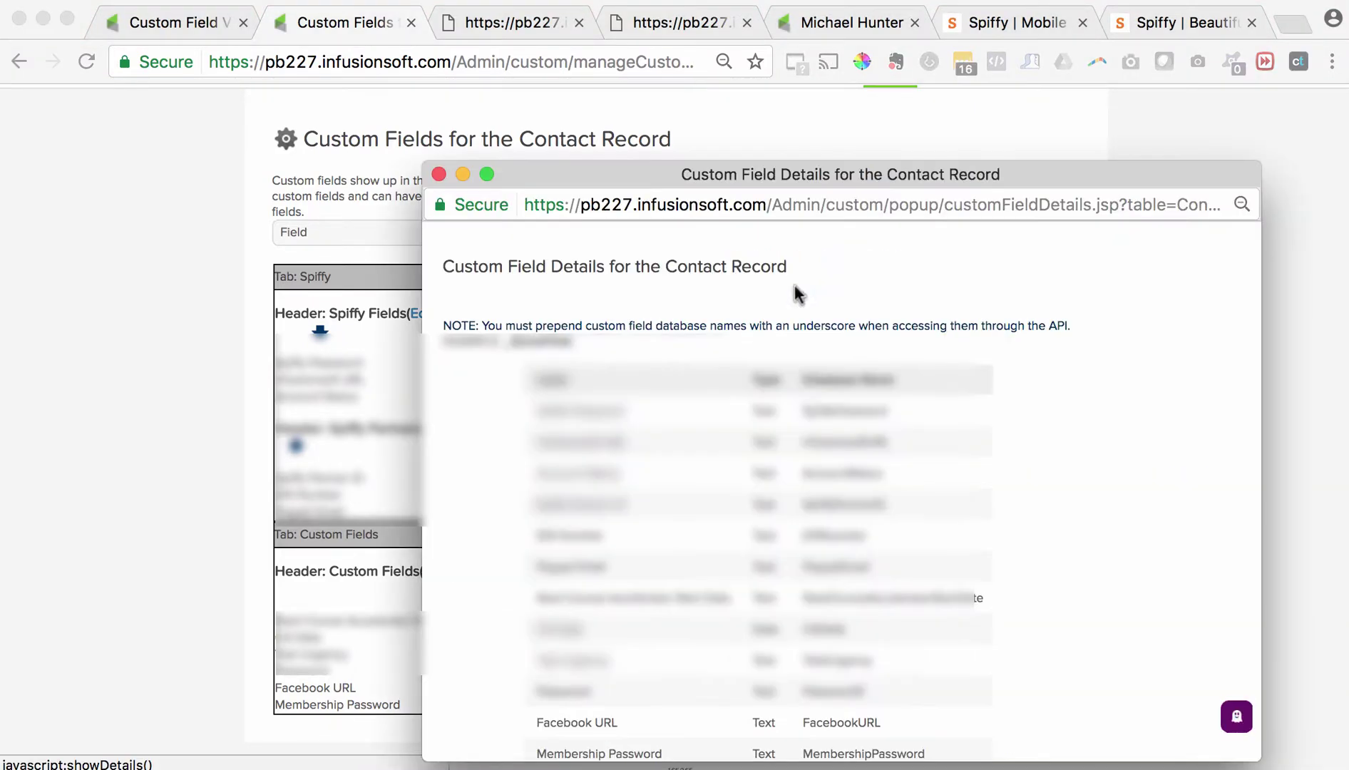
scroll(781, 606, "down", 1)
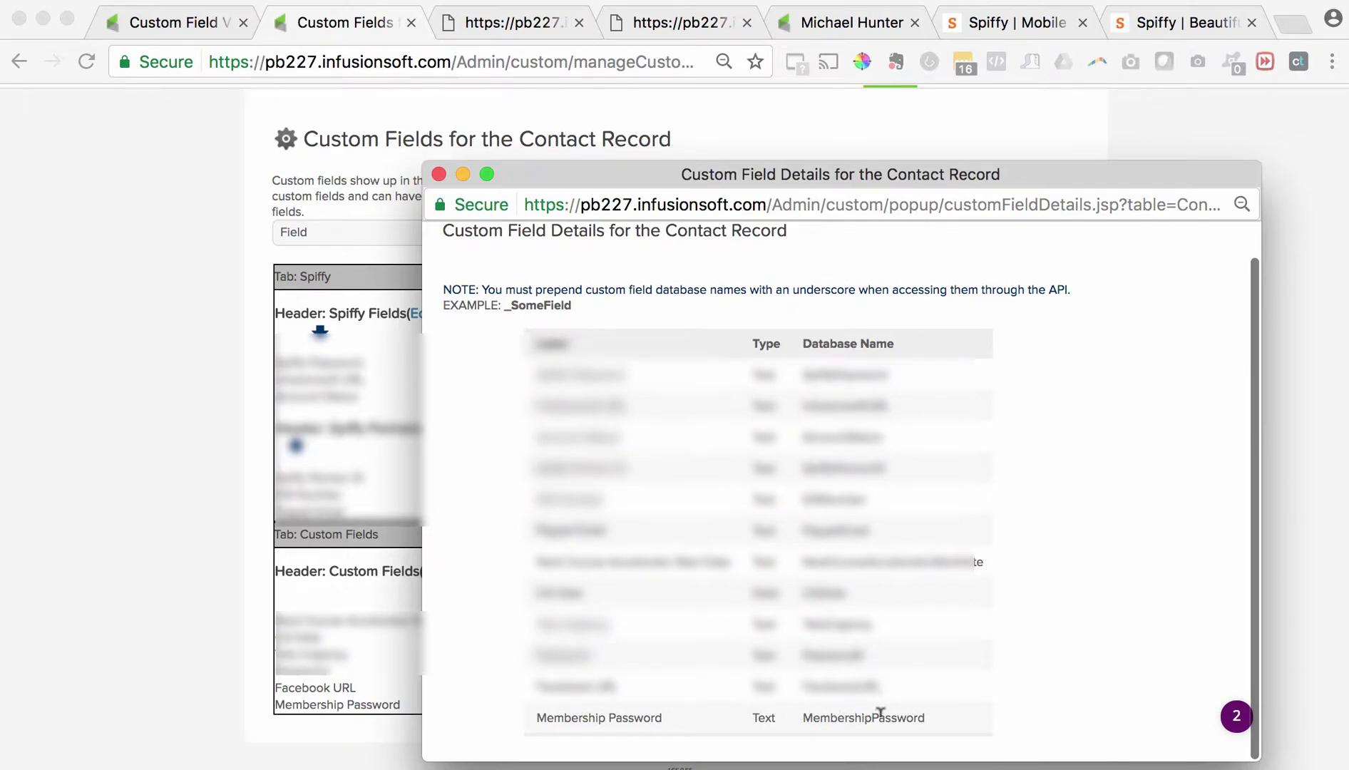
left_click(440, 174)
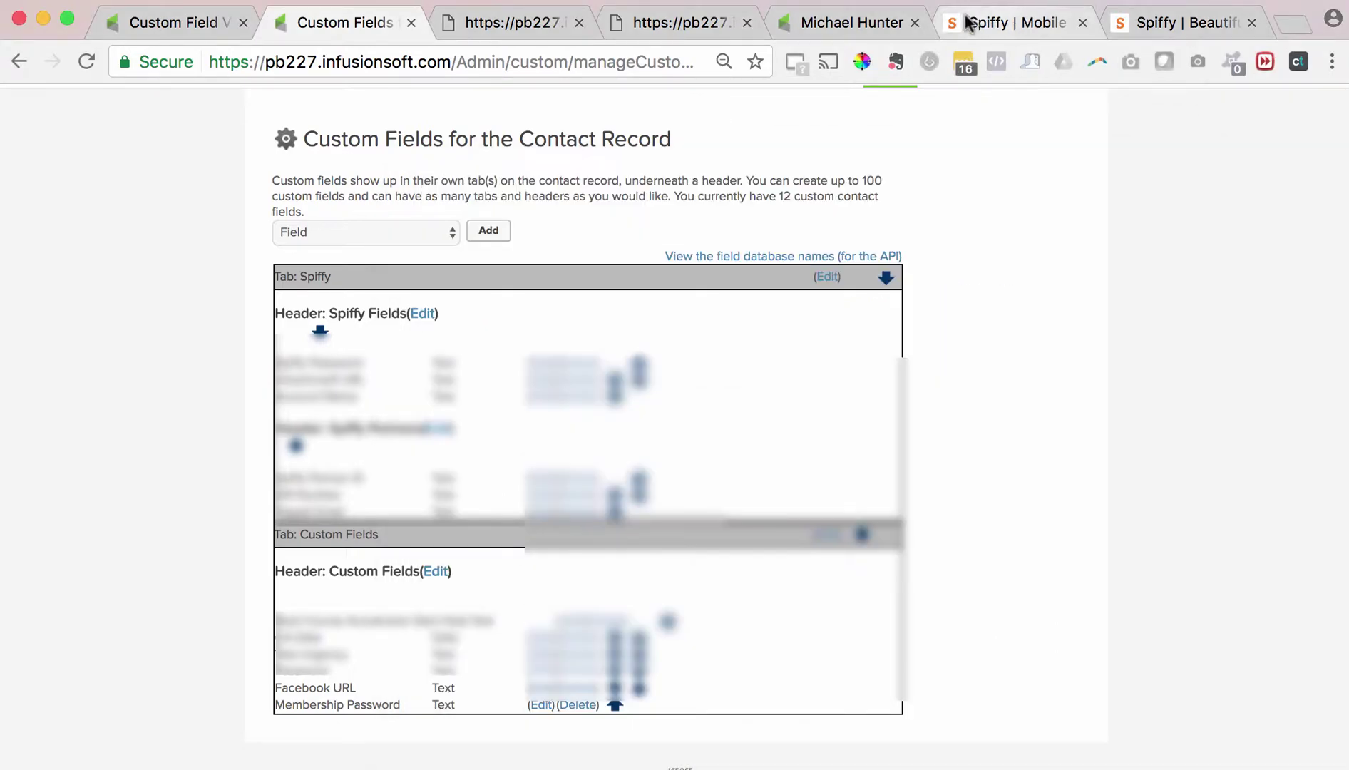
Copy the Custom Text Field code from Spiffy's 'Custom Fields on Your Order Form' snippet.
left_click(1008, 23)
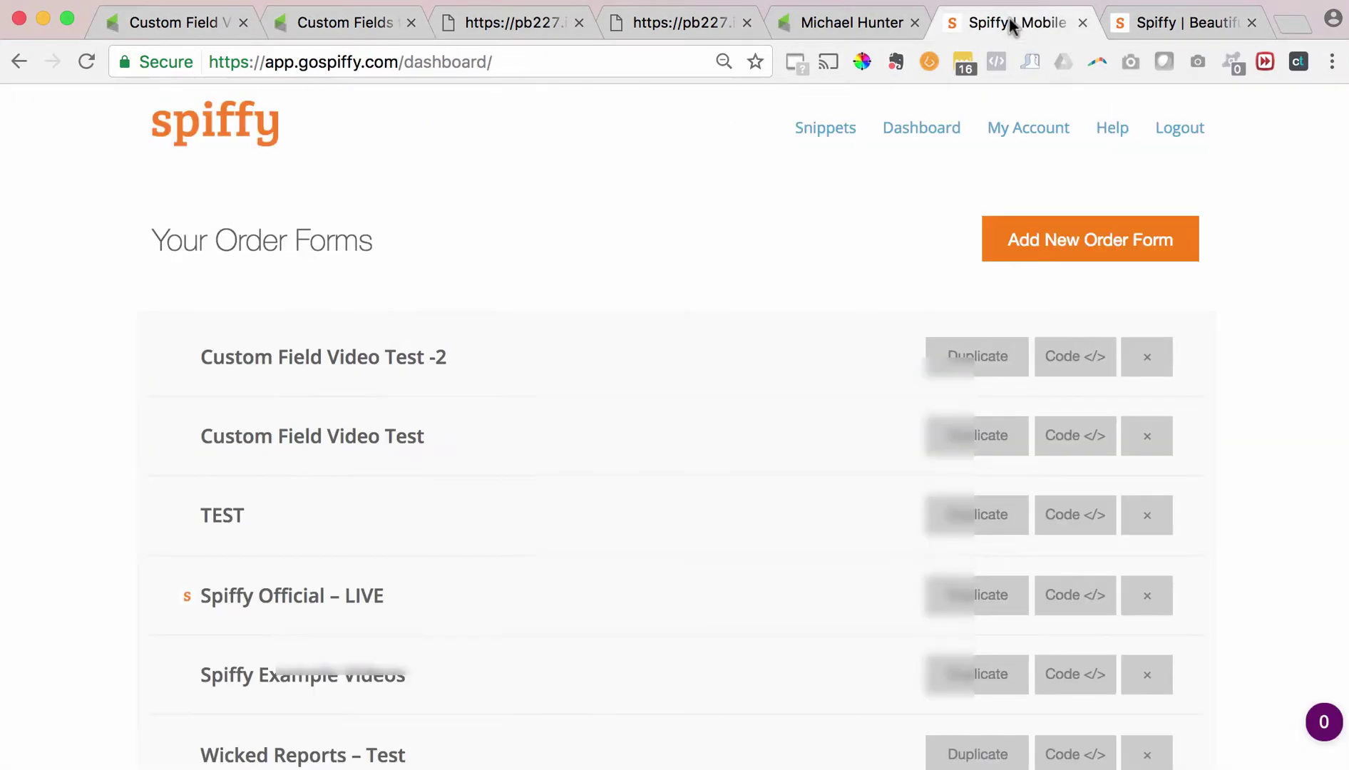
left_click(839, 132)
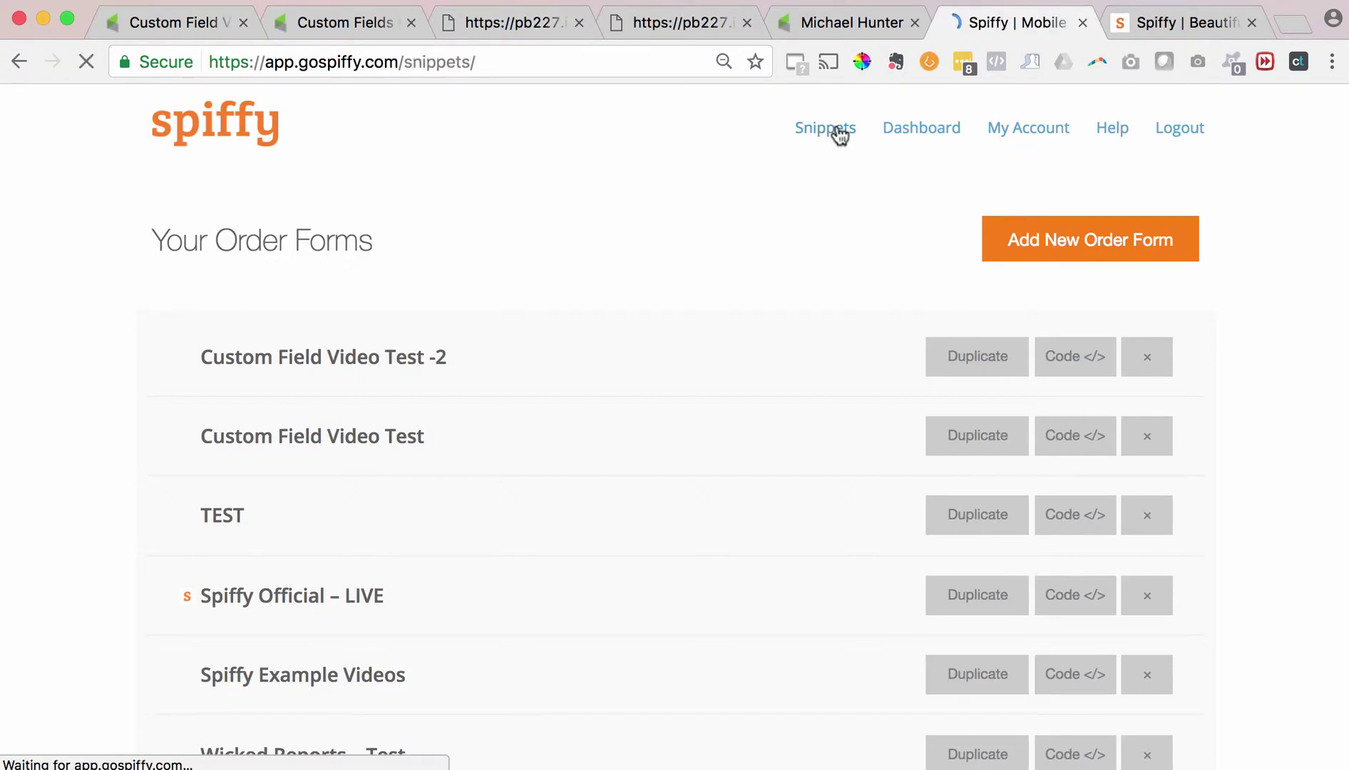
scroll(506, 478, "down", 5)
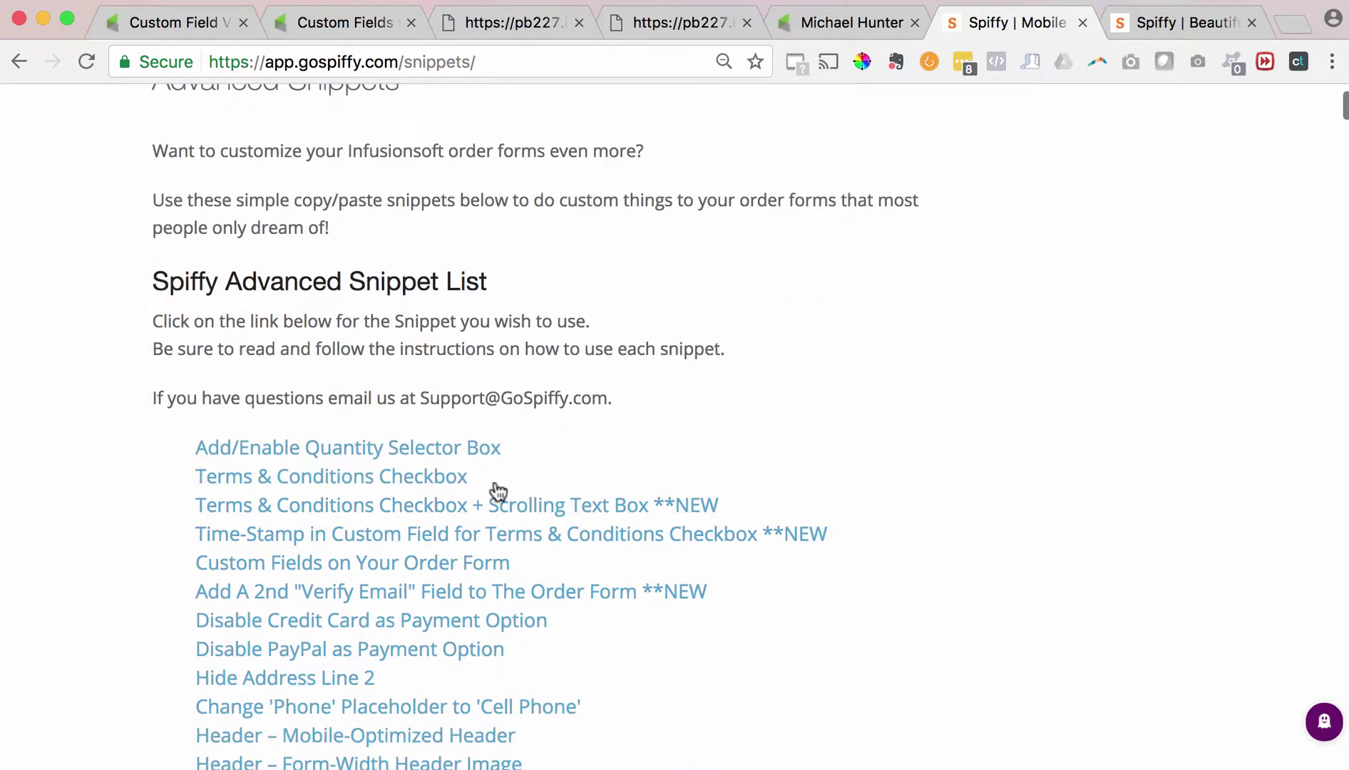
left_click(397, 567)
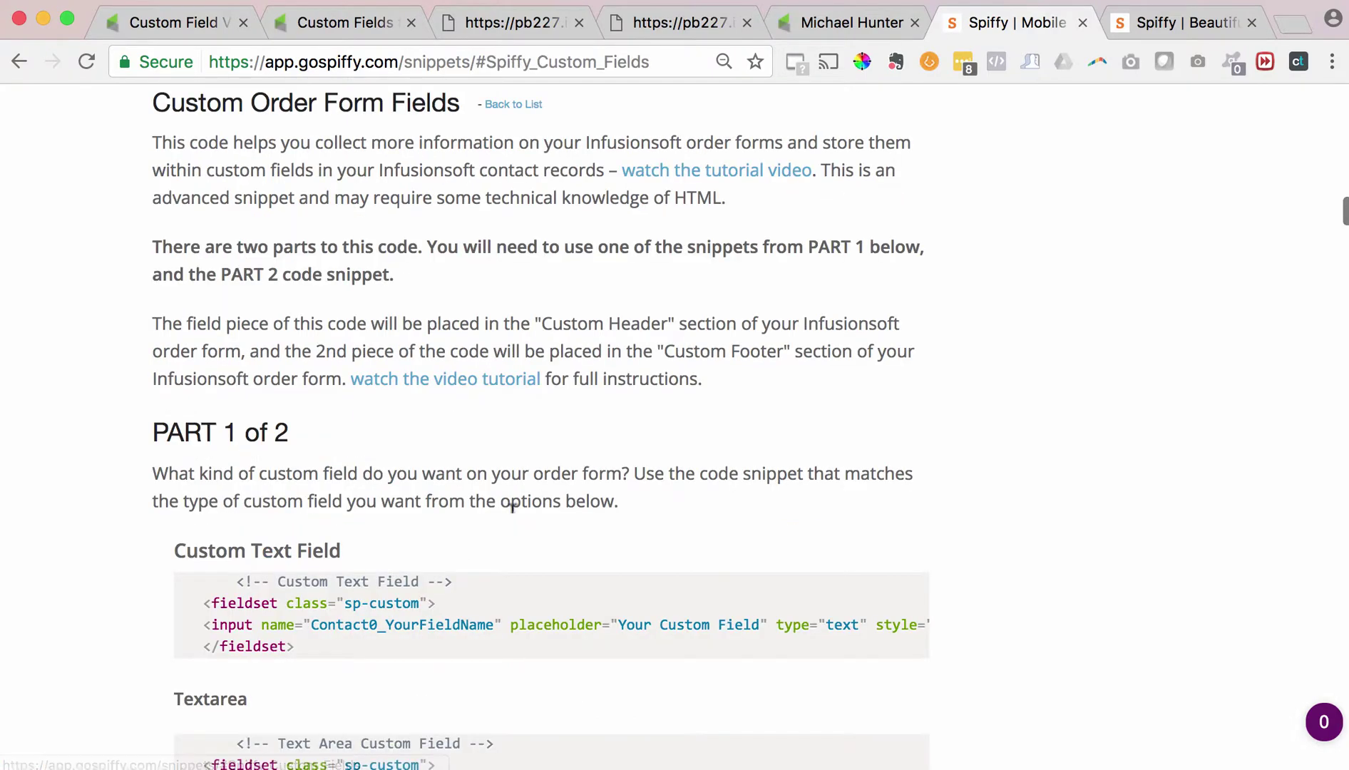
scroll(542, 491, "down", 10)
scroll(538, 485, "up", 10)
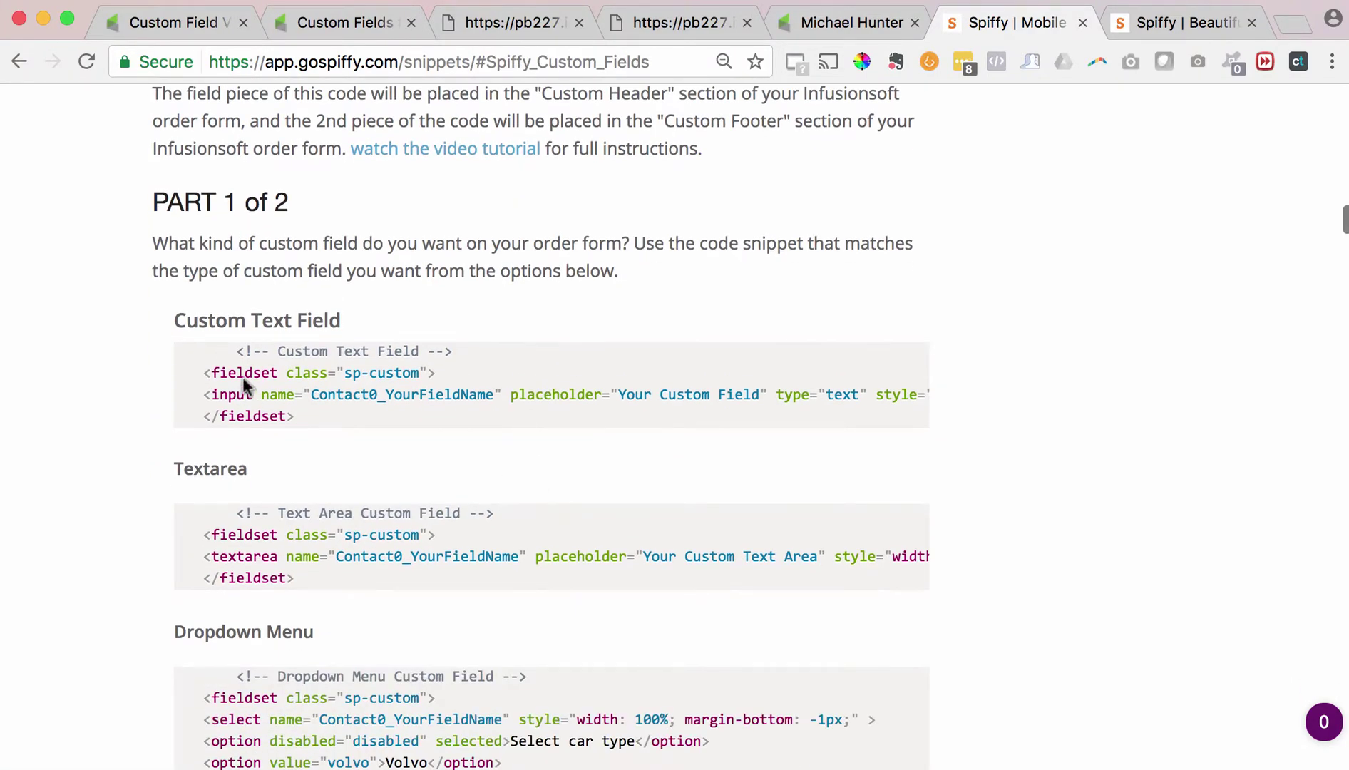
left_click(249, 383)
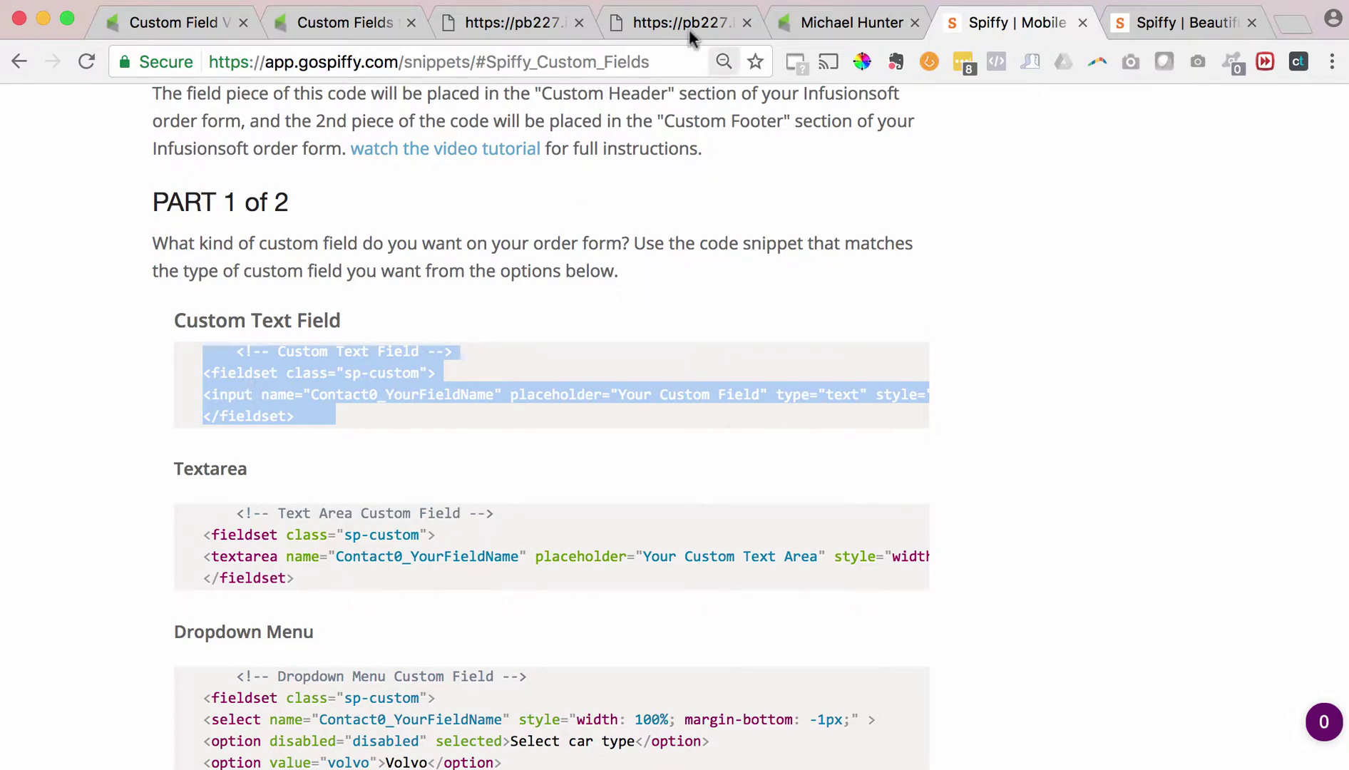
Paste the Custom Text Field code into the order form's Custom Footer.
left_click(332, 35)
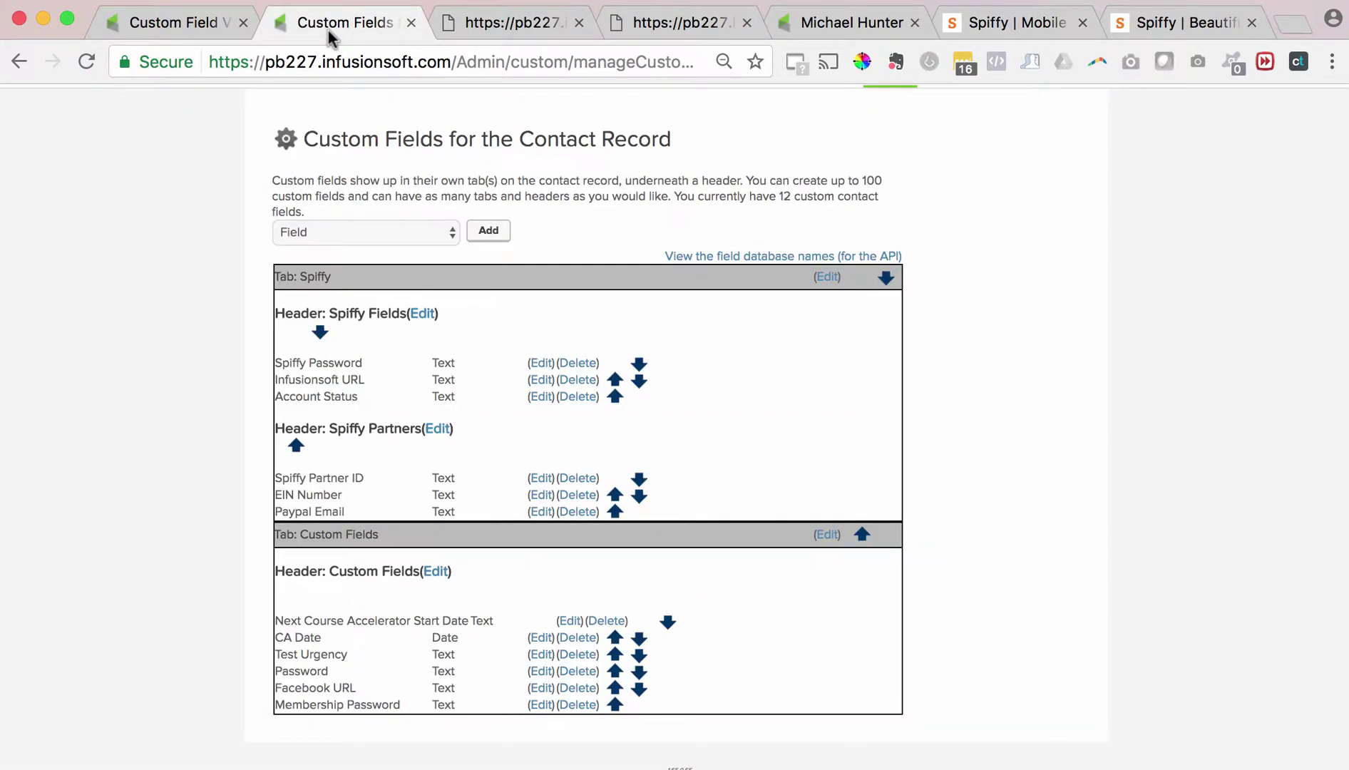
left_click(187, 22)
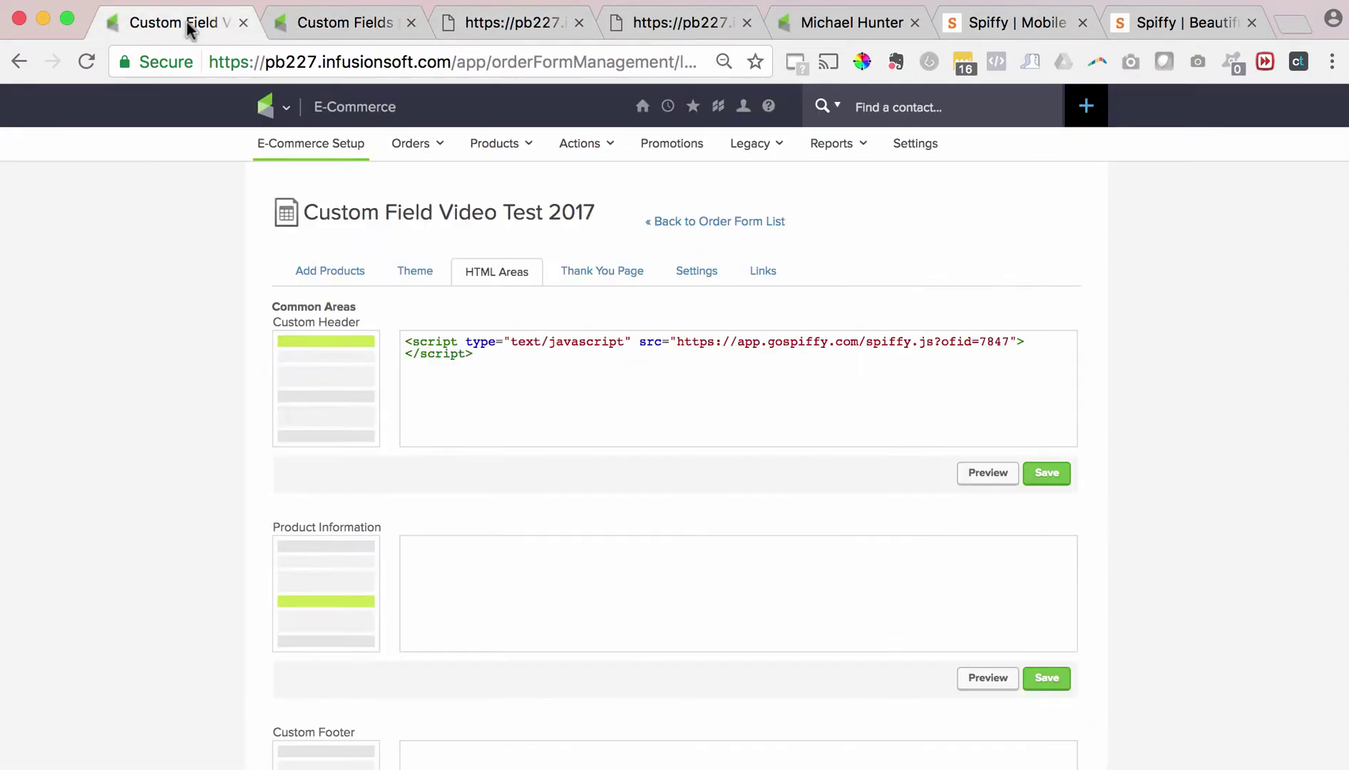
scroll(520, 642, "down", 5)
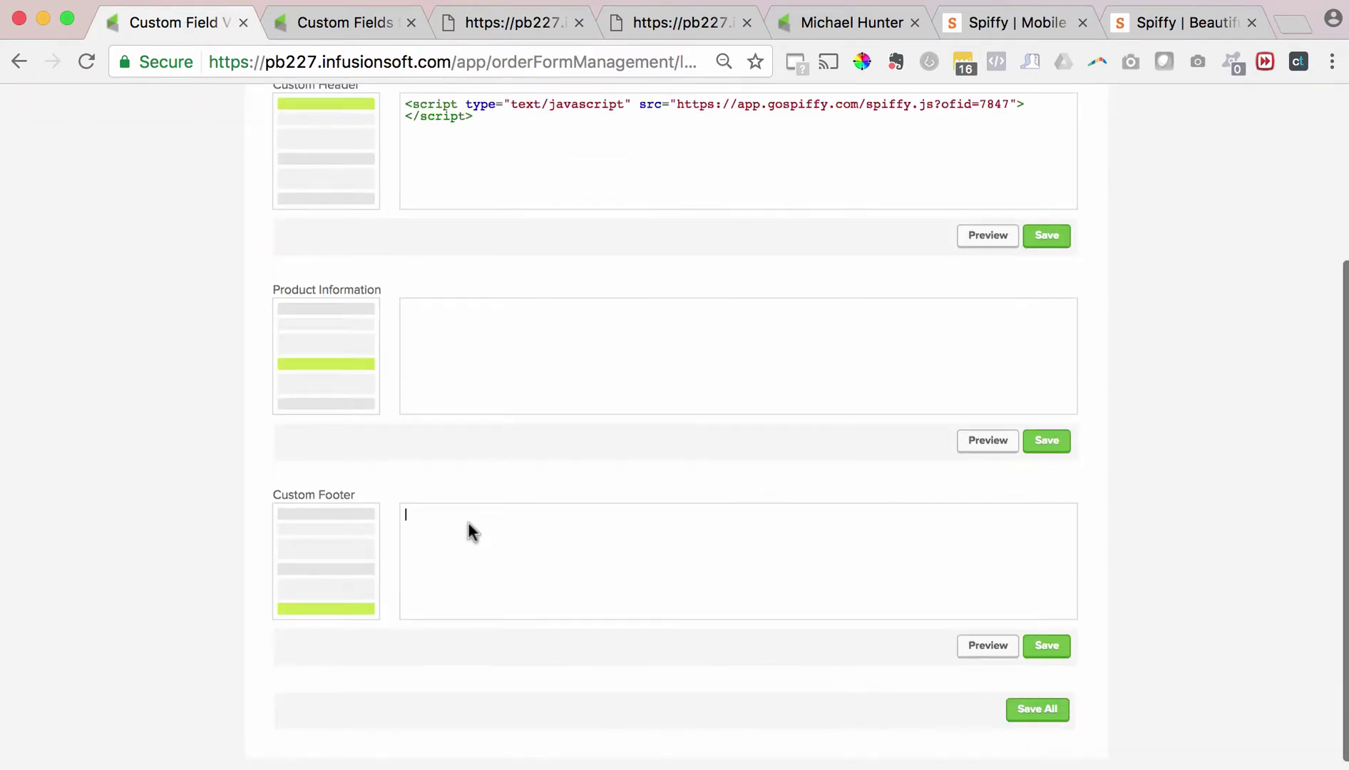
type("<!-- Custom Text Field --> <fieldset class=\"sp-custom\"> <input name=\"Contact0_YourFieldName\" placeholder=\"Your Custom Field\" type=\"text\" style=\"width: 100%; margin-bottom: -1px;\"  /> </fieldset>")
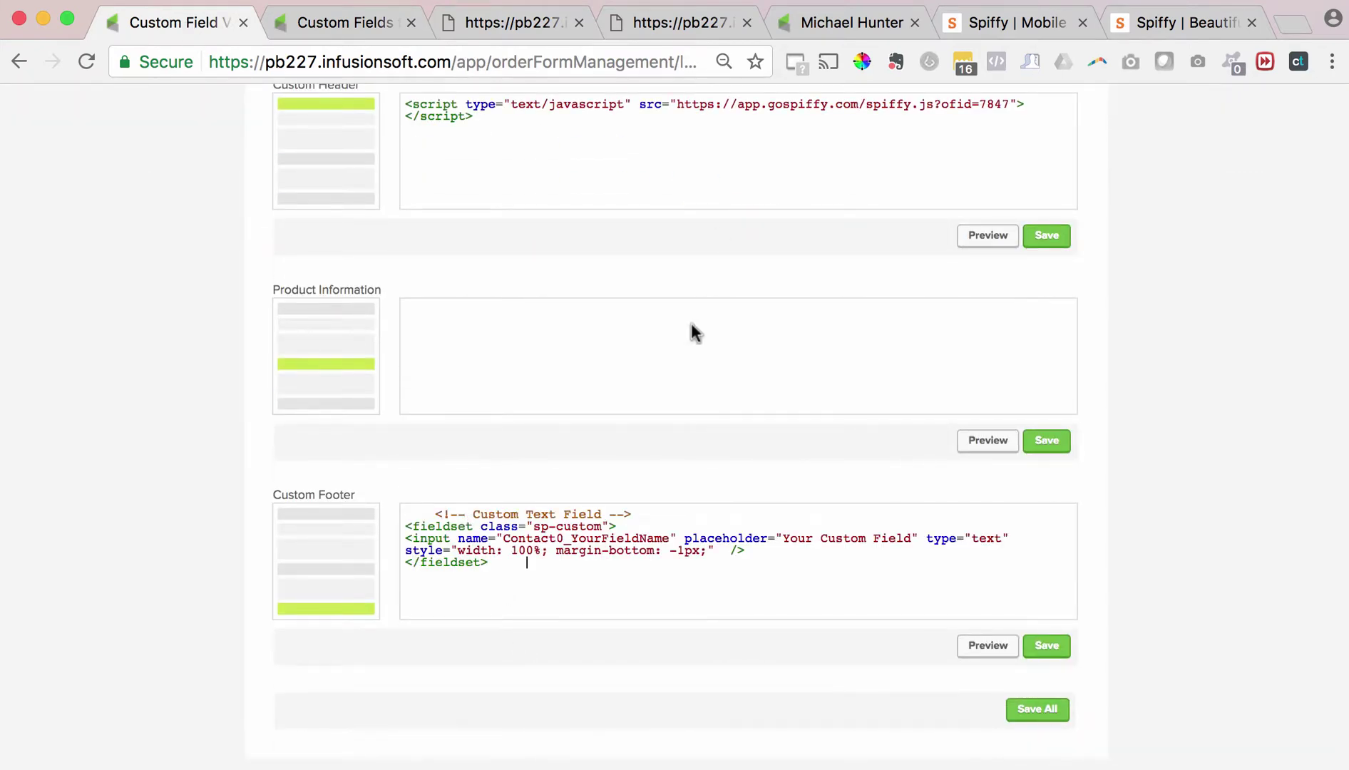
Copy Spiffy's Part 2 jQuery and styling code and paste it below the field code in the footer.
left_click(1015, 21)
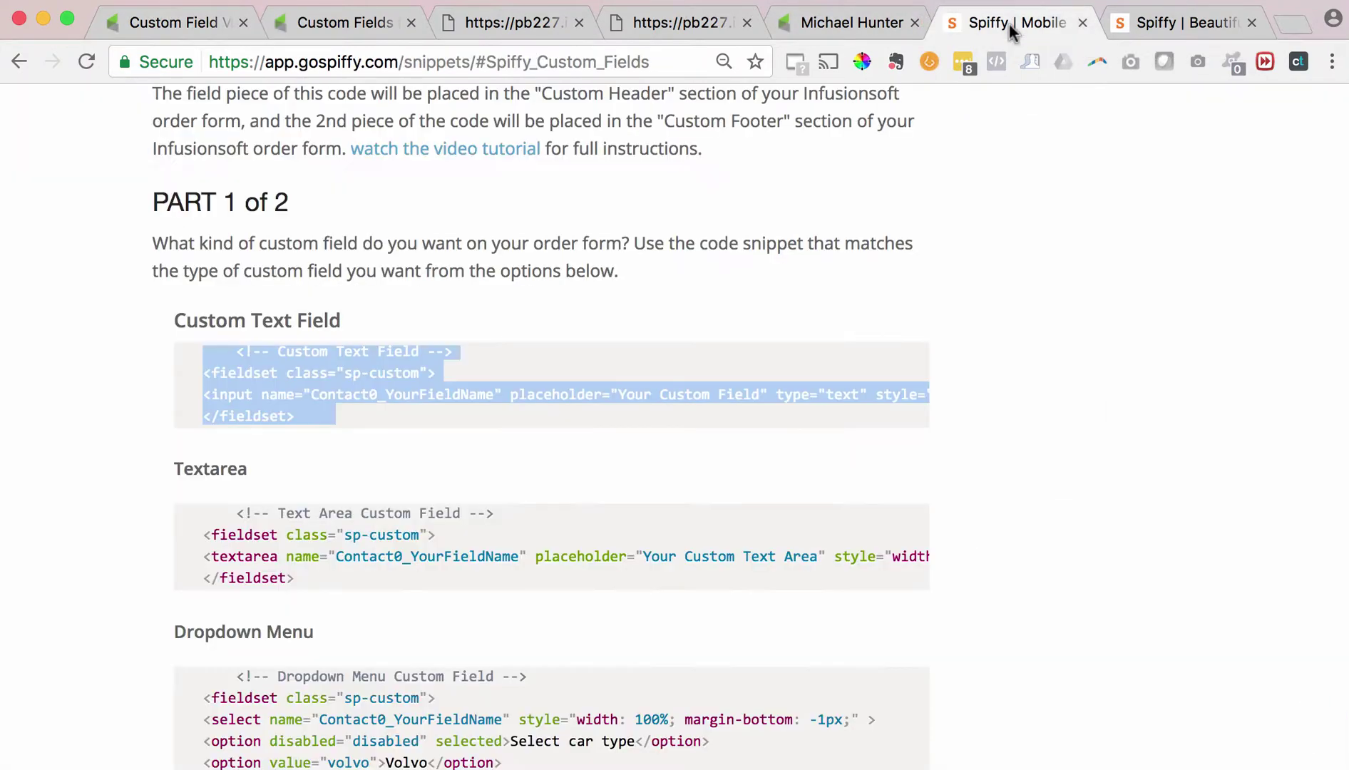
scroll(563, 378, "down", 10)
scroll(563, 372, "down", 7)
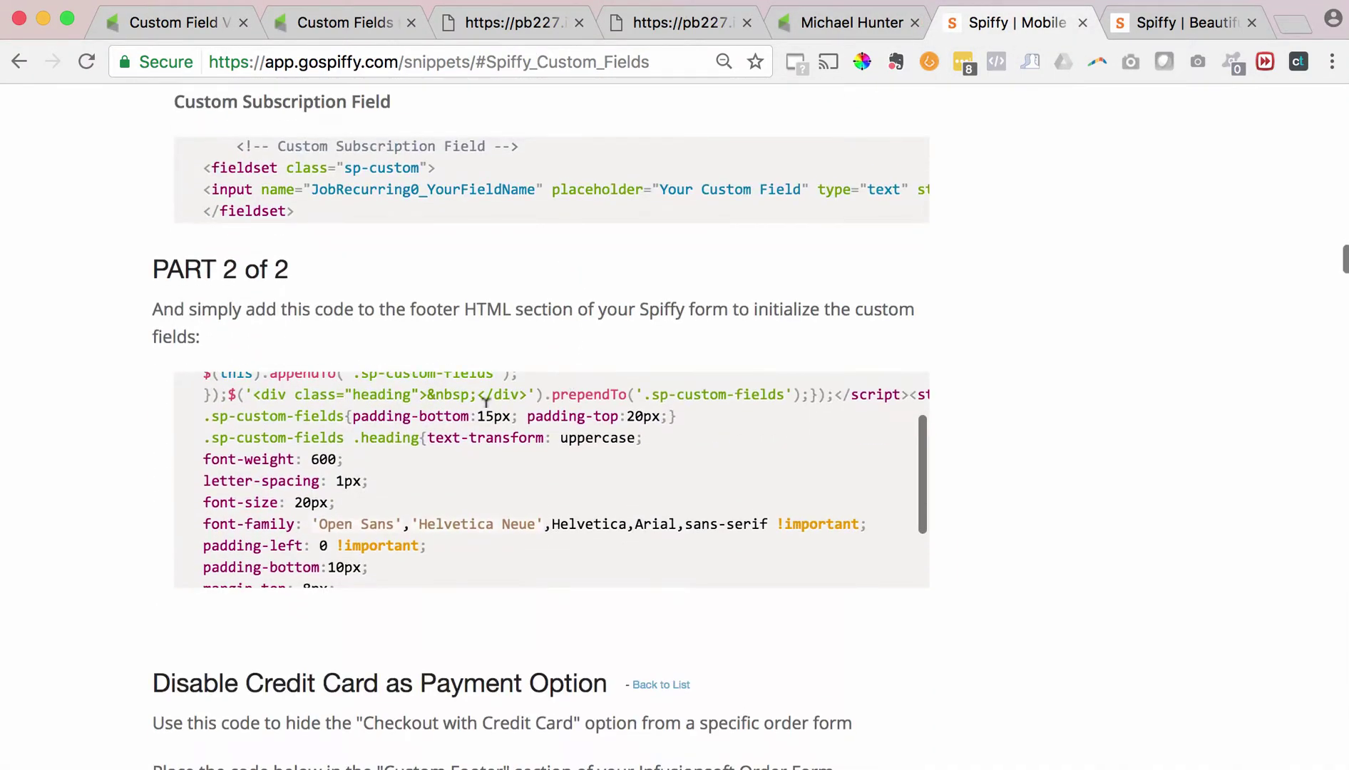
left_click(359, 433)
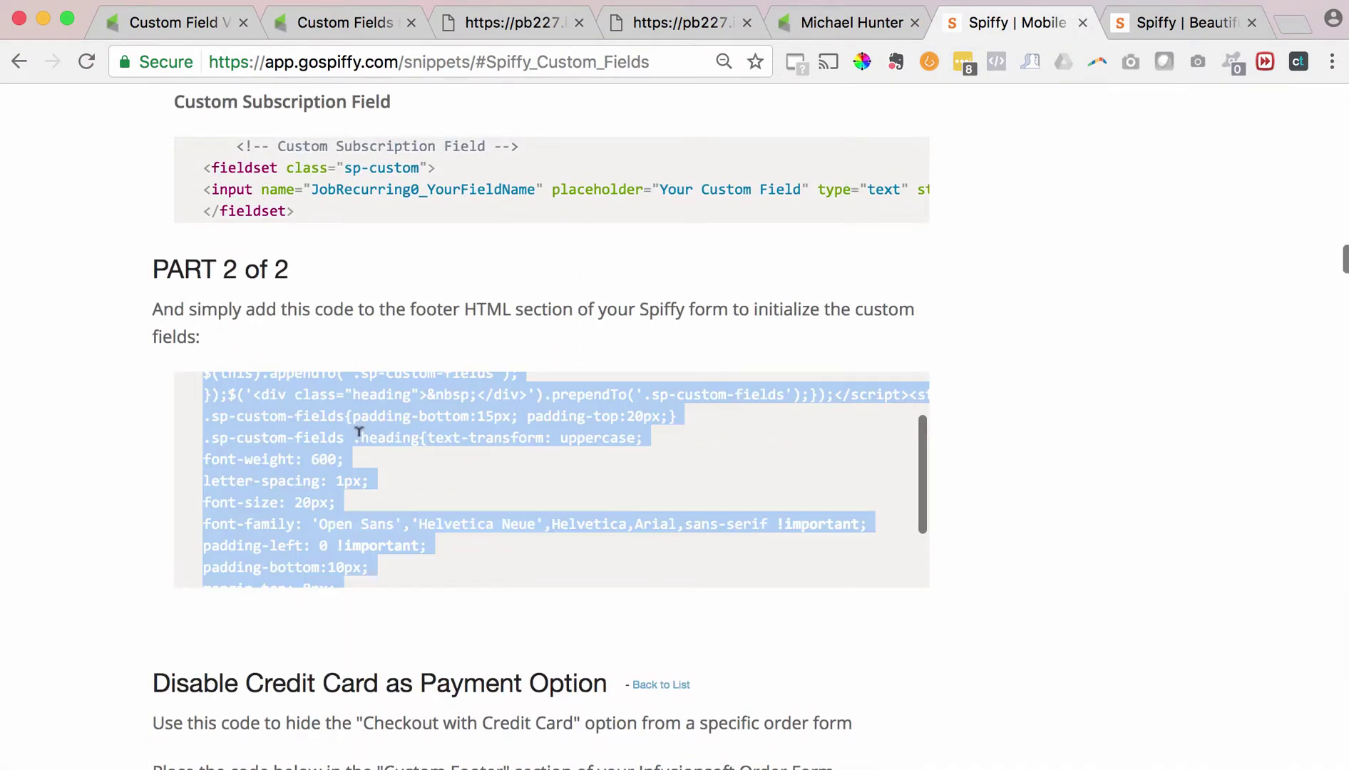
left_click(174, 20)
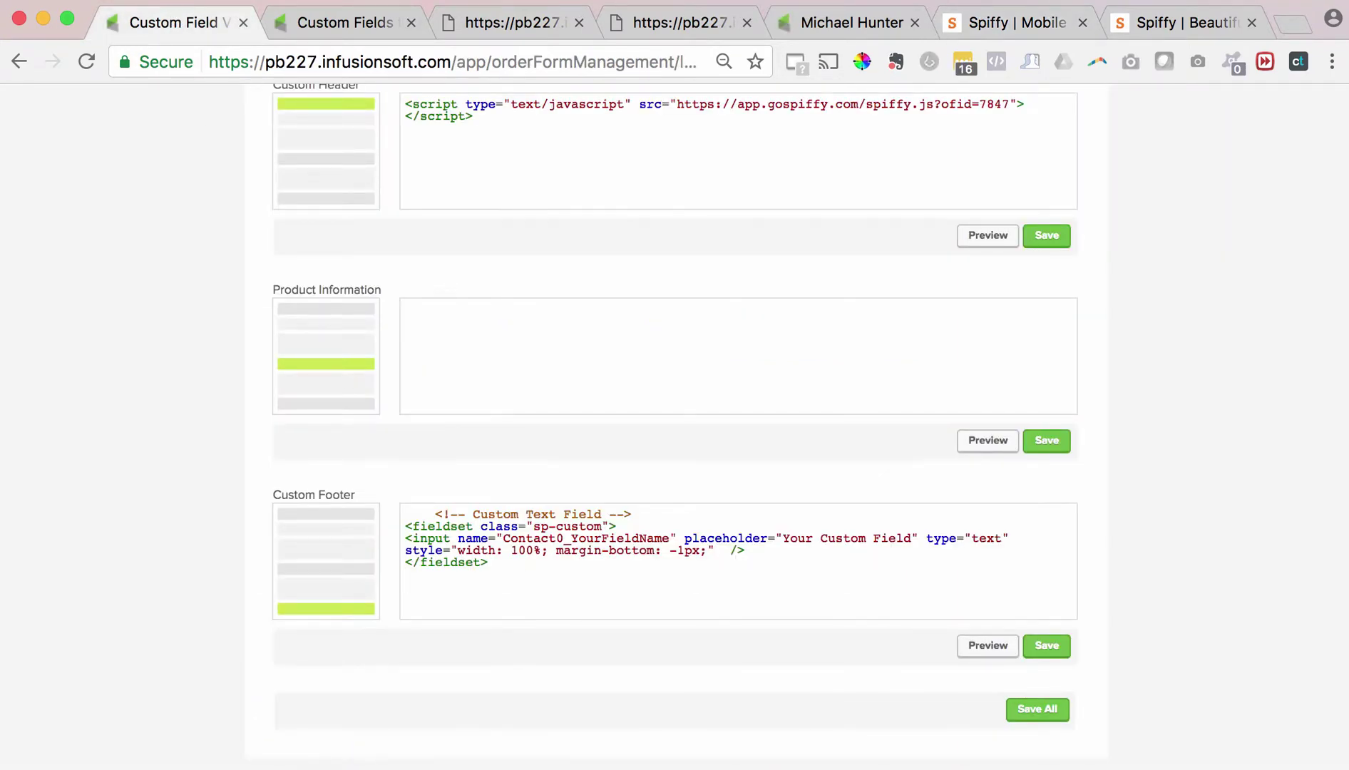
key("super+v")
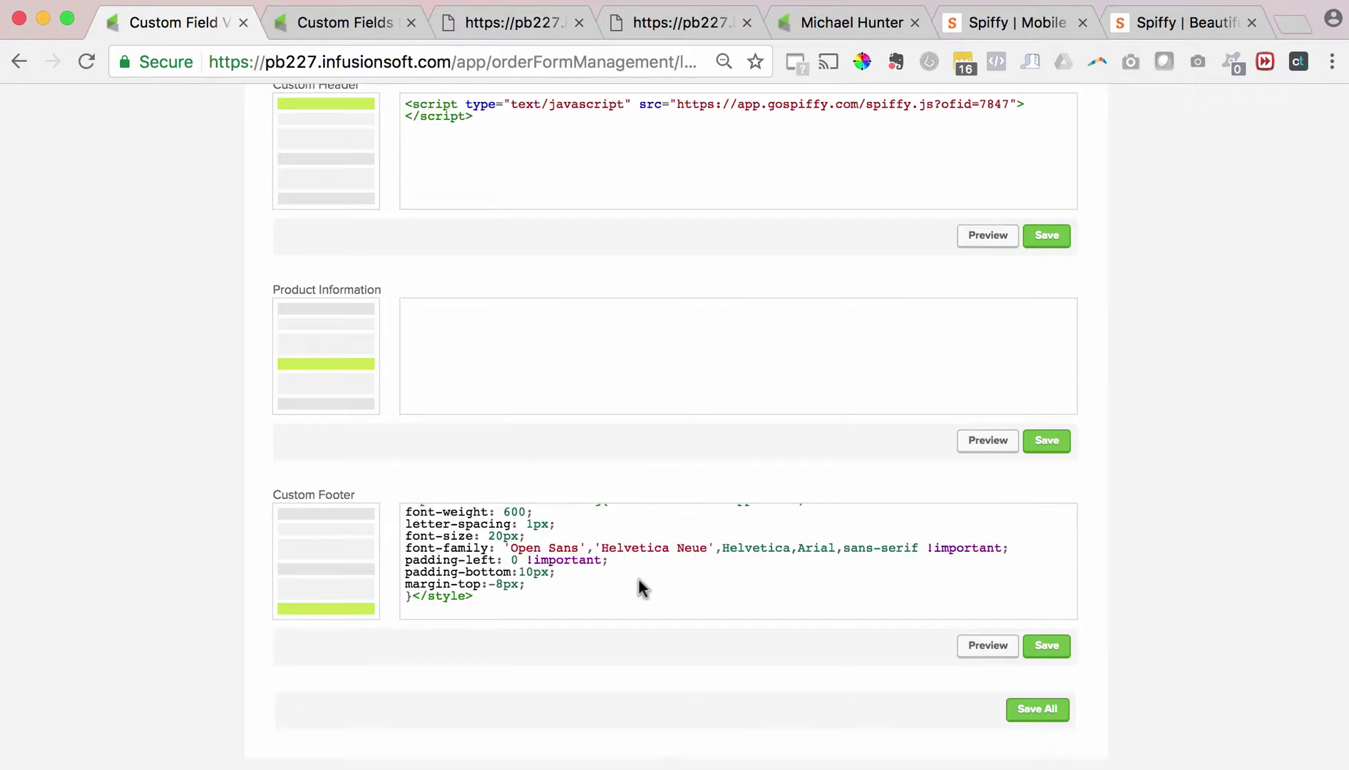
scroll(637, 578, "up", 10)
scroll(589, 571, "up", 3)
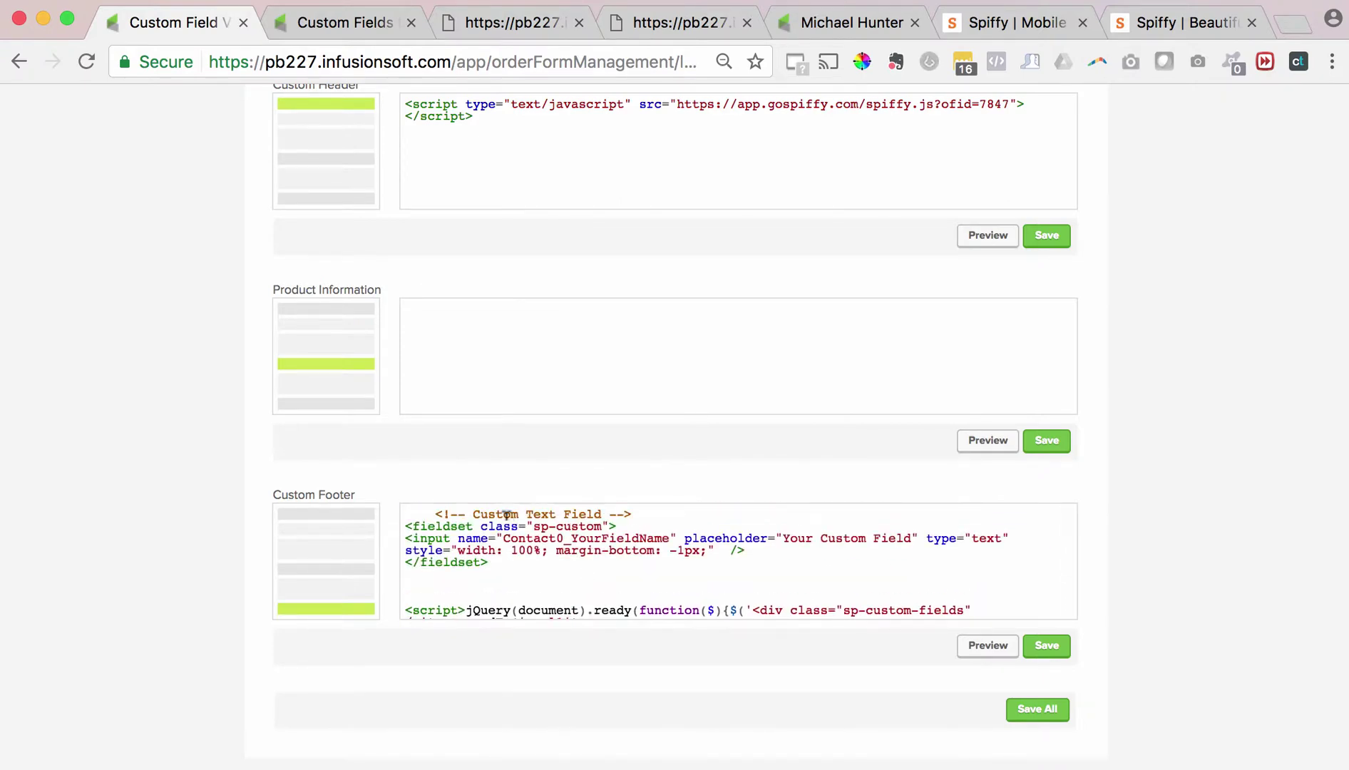
scroll(545, 570, "down", 3)
scroll(539, 561, "up", 3)
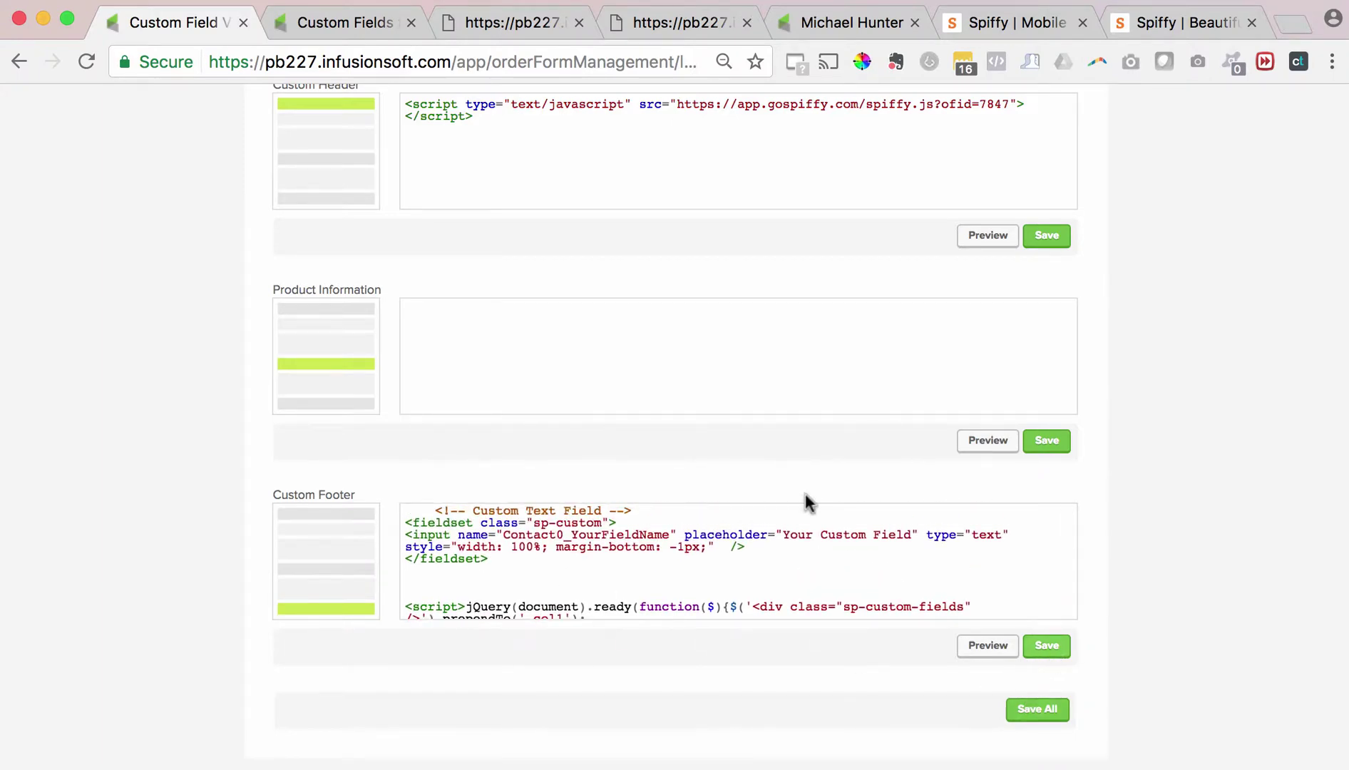
scroll(807, 503, "up", 1)
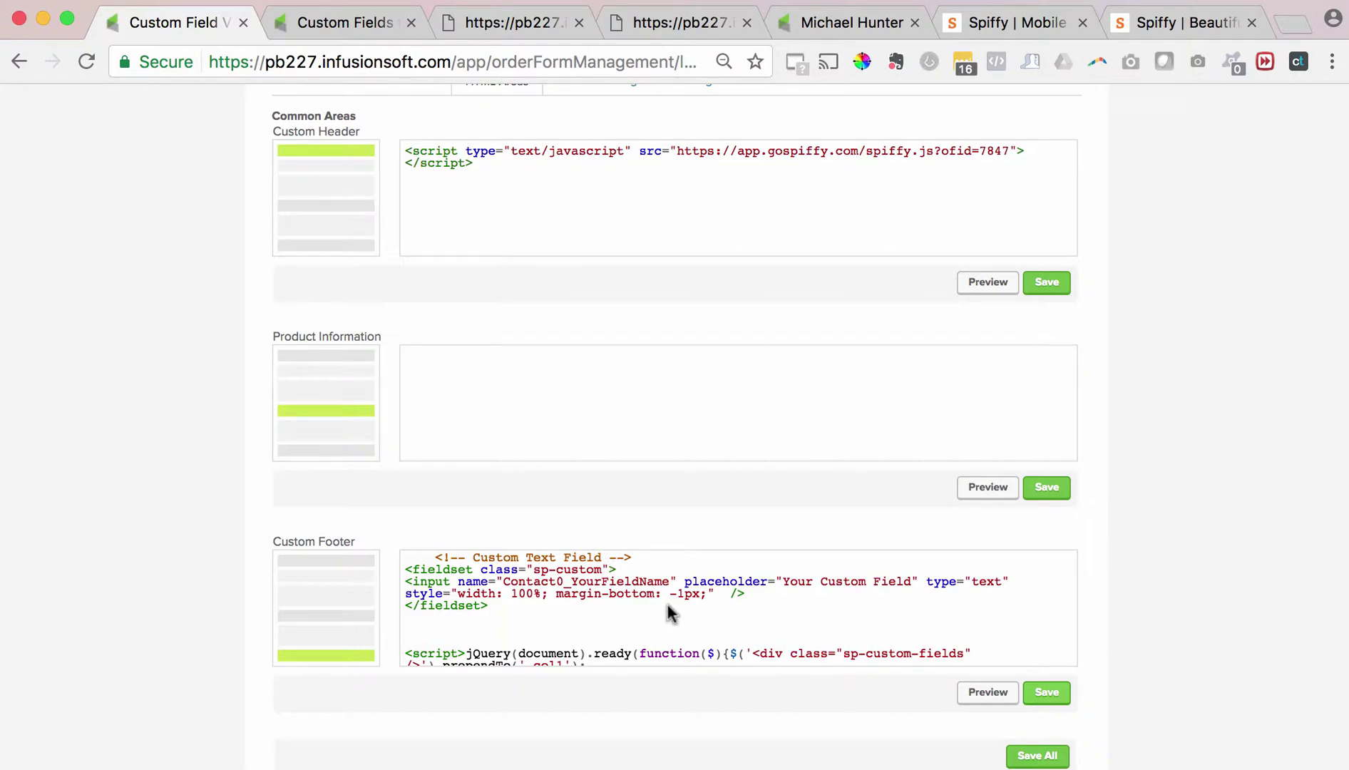
scroll(651, 583, "down", 2)
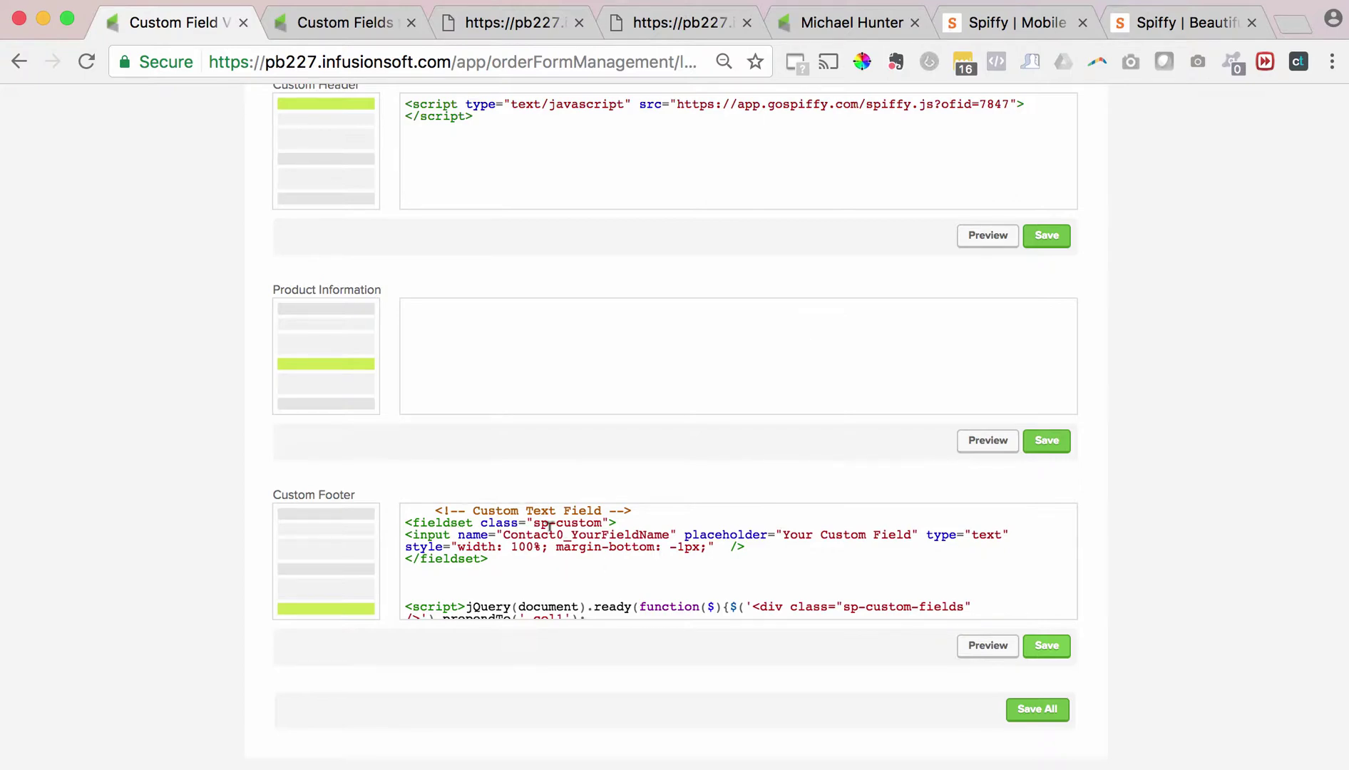
Replace YourFieldName with MembershipPassword in the footer code and save it.
left_click_drag(570, 535, 670, 535)
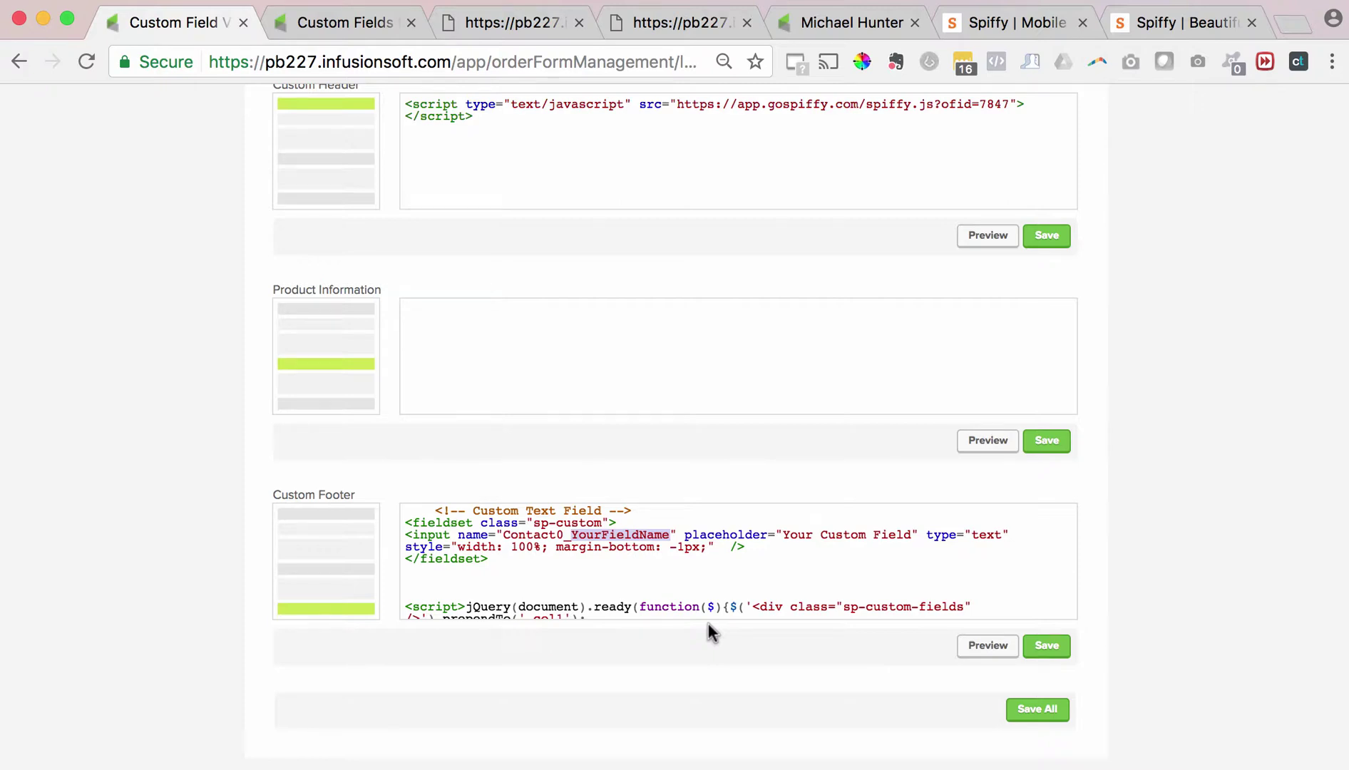
type("Memb")
type("er")
type("bershi")
type("pPass")
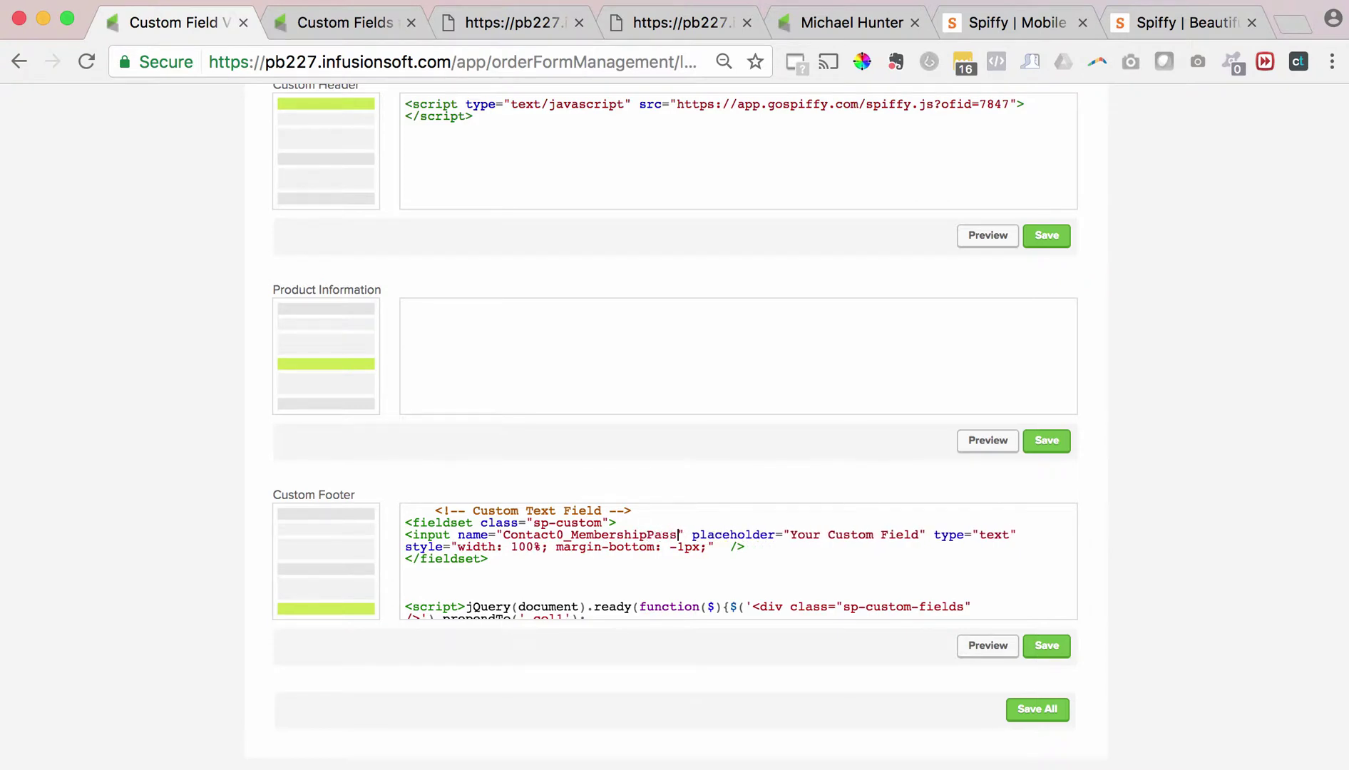
type("word")
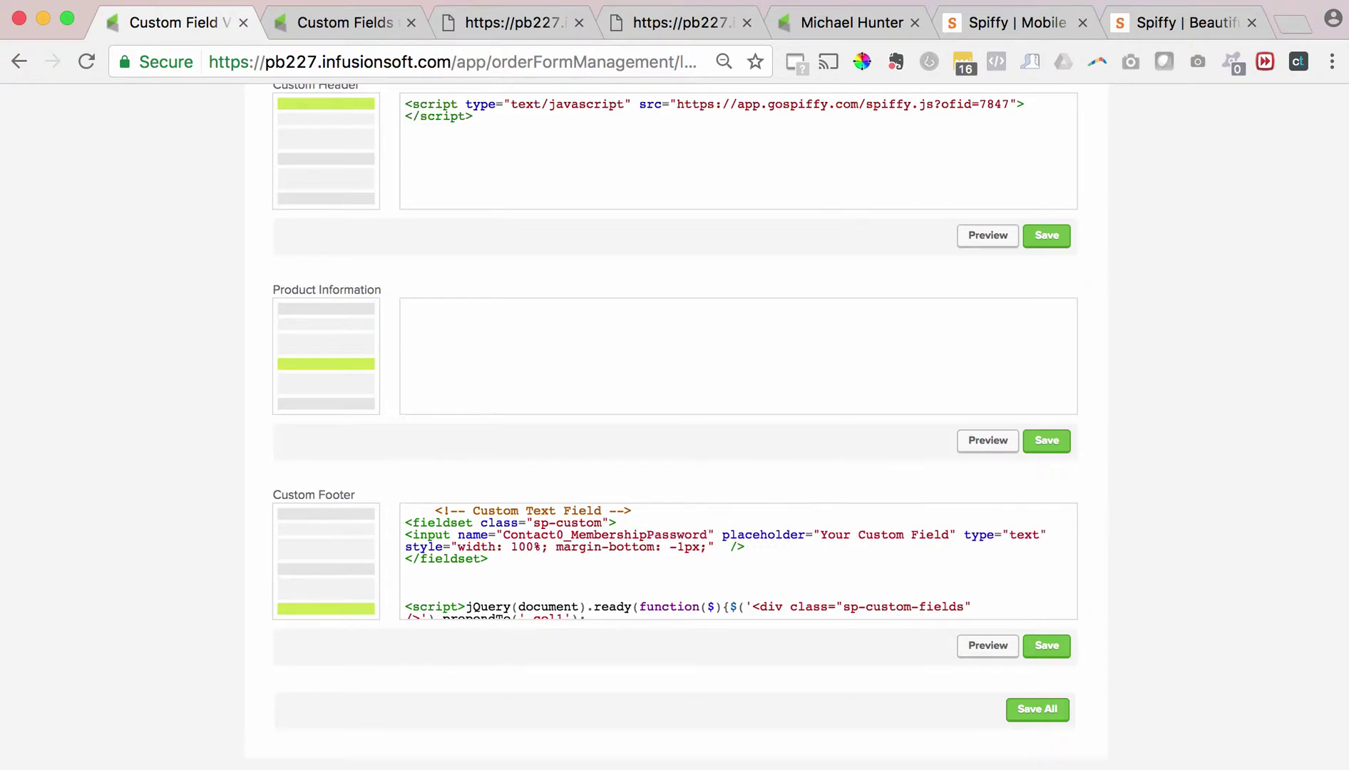
left_click(1051, 646)
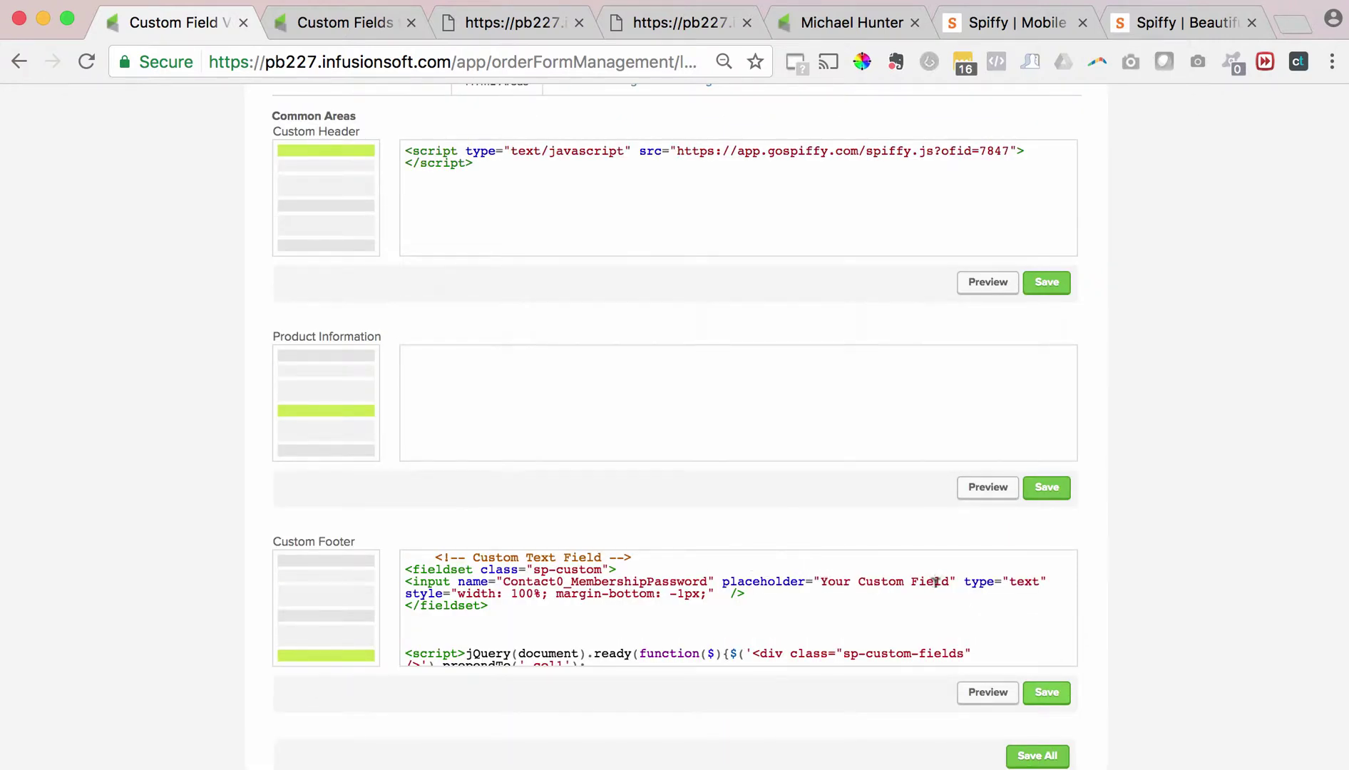
Reload the live order form to confirm the Your Custom Field input above Billing Information.
left_click(500, 22)
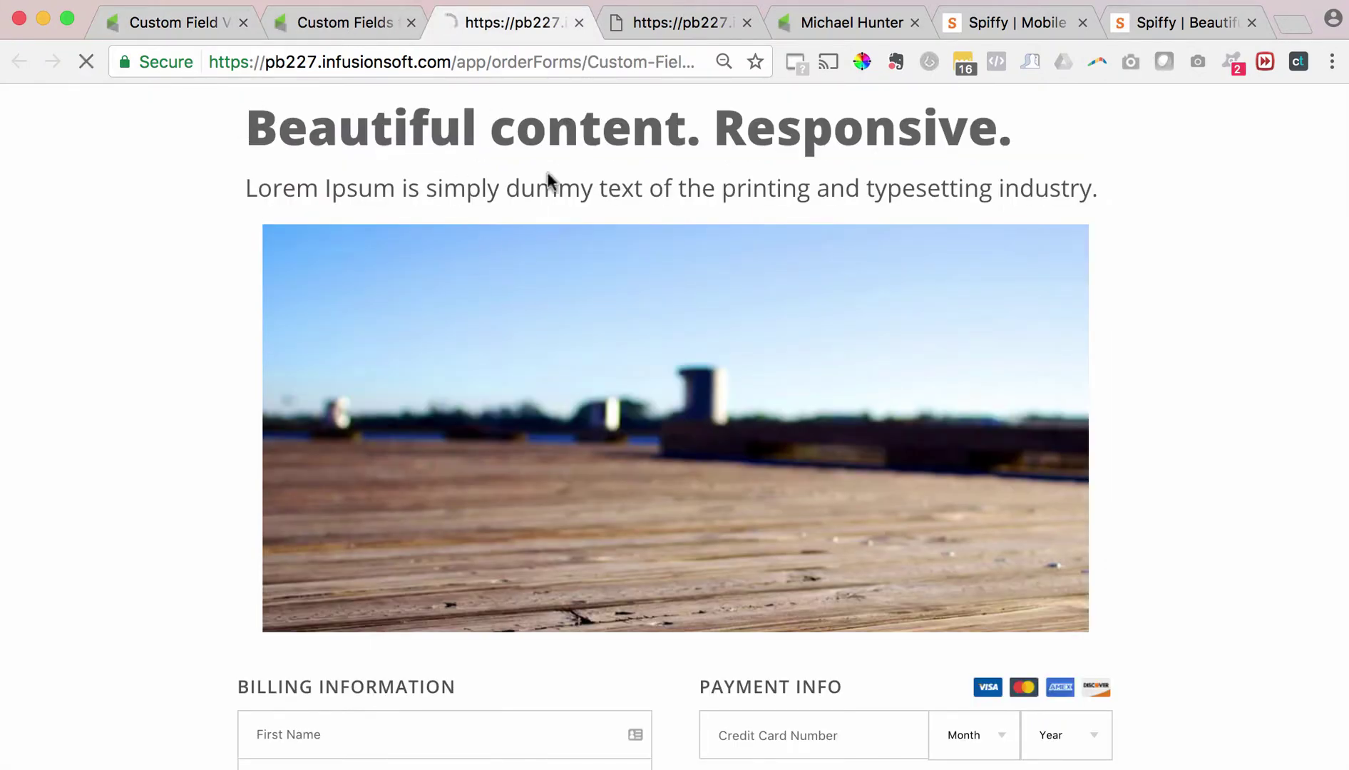
key("super+r")
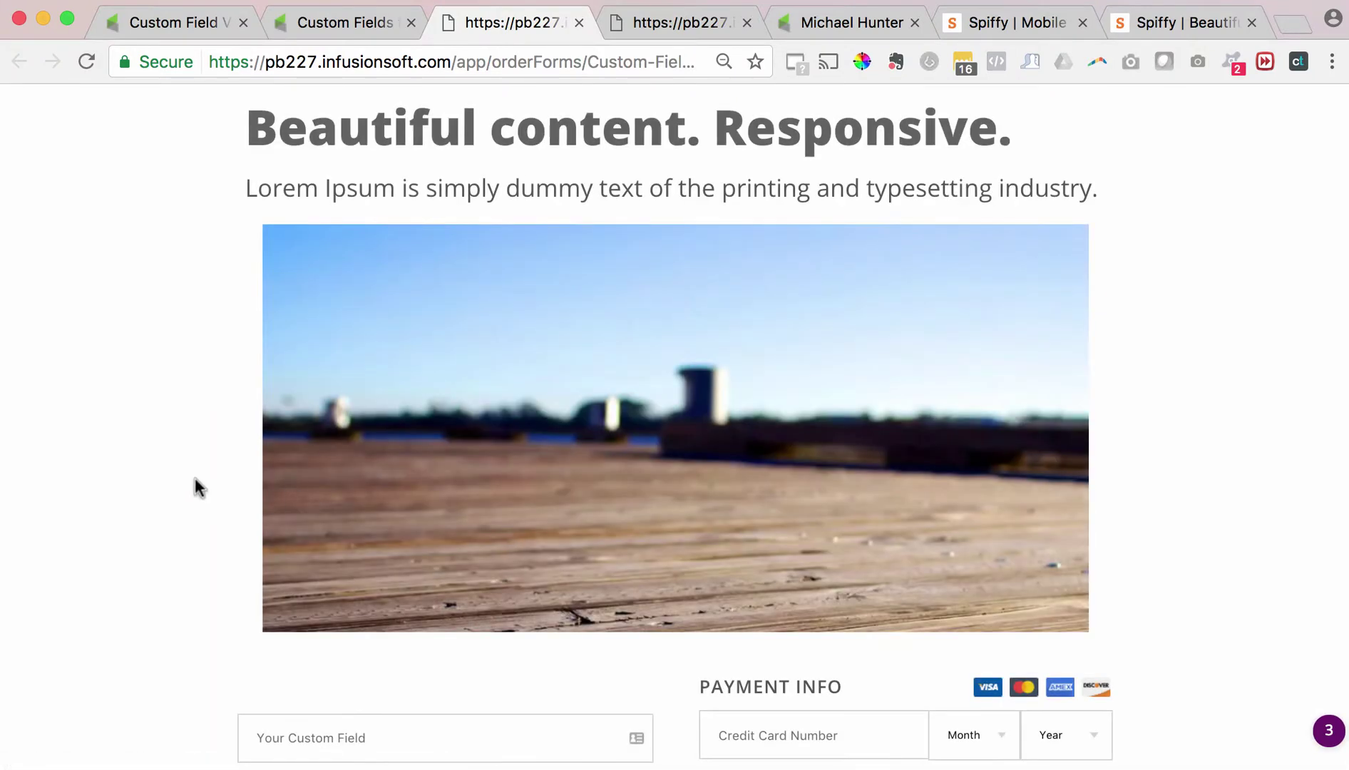
scroll(195, 482, "down", 4)
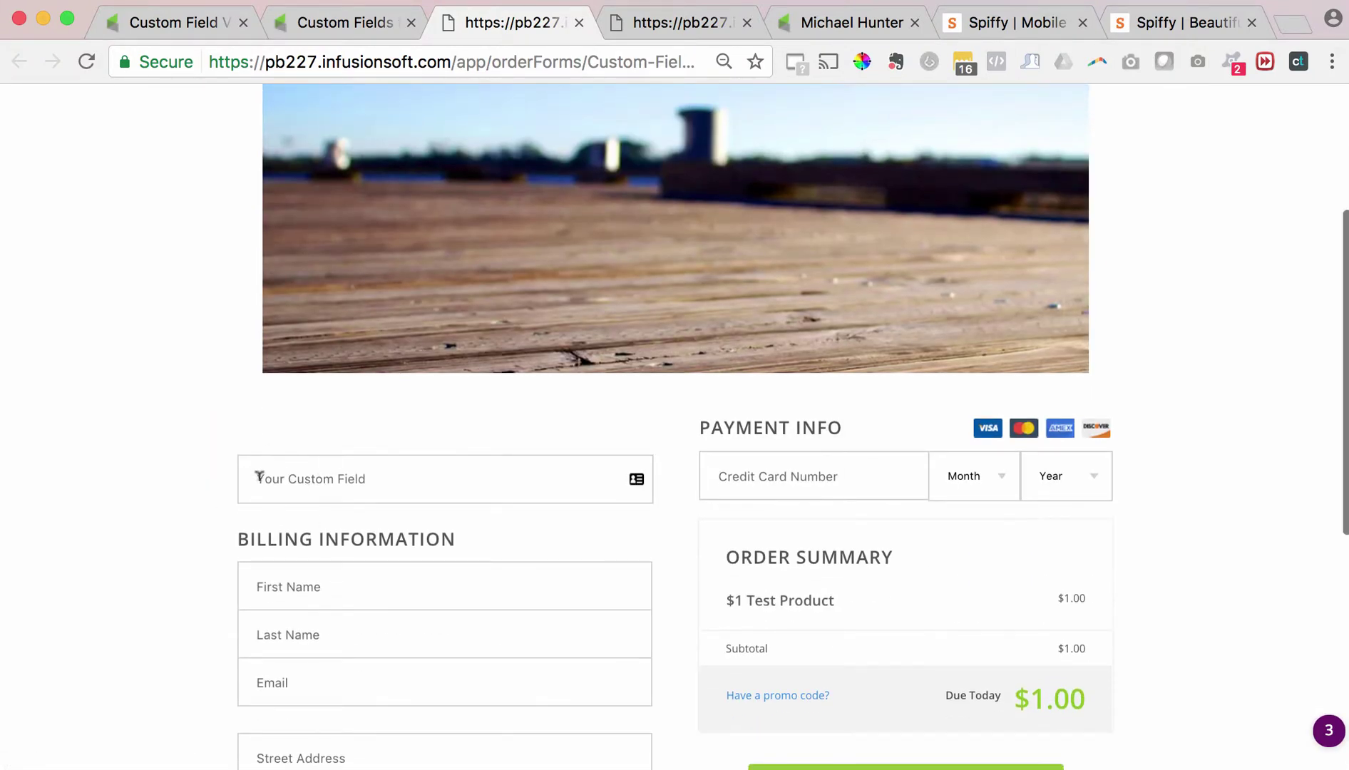
left_click(156, 29)
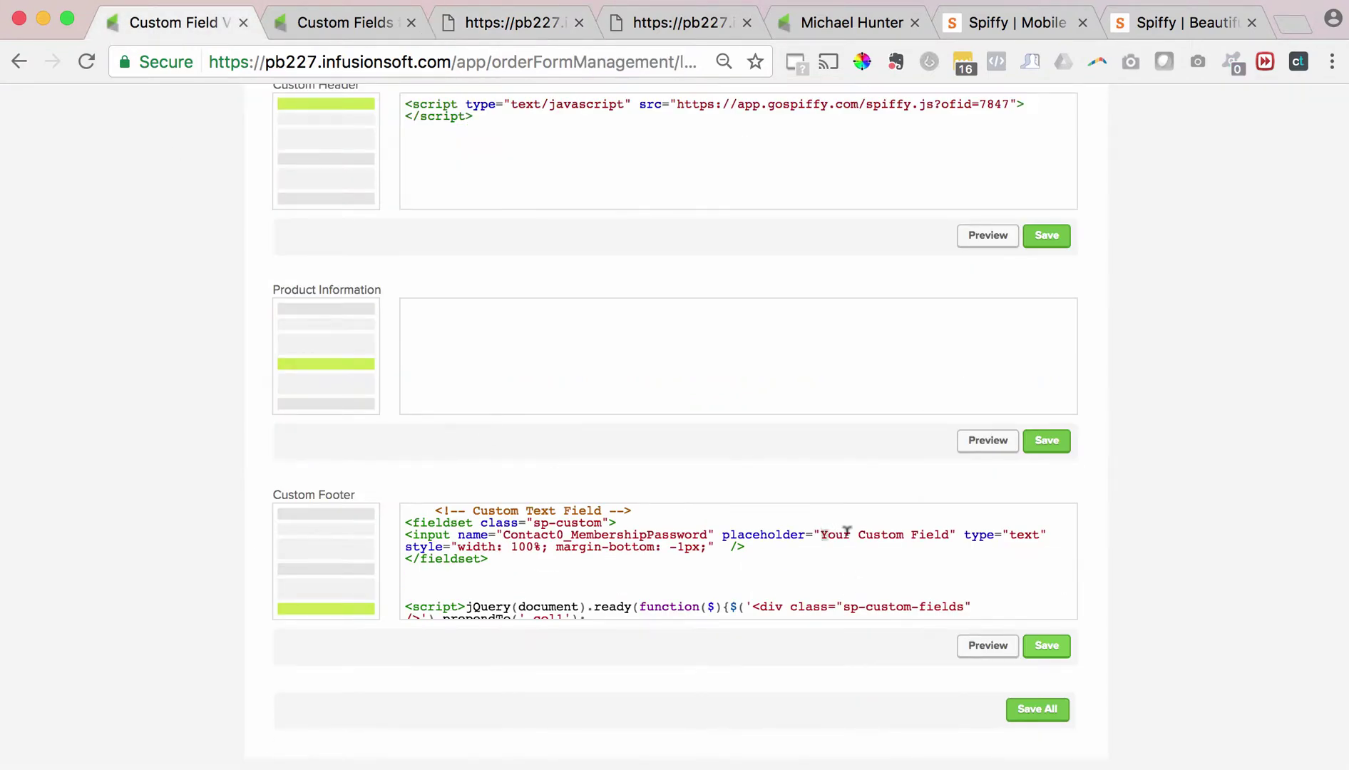
Change the custom field's placeholder in the footer code to 'Create Your Password' and save it.
left_click_drag(846, 531, 944, 526)
type("Create")
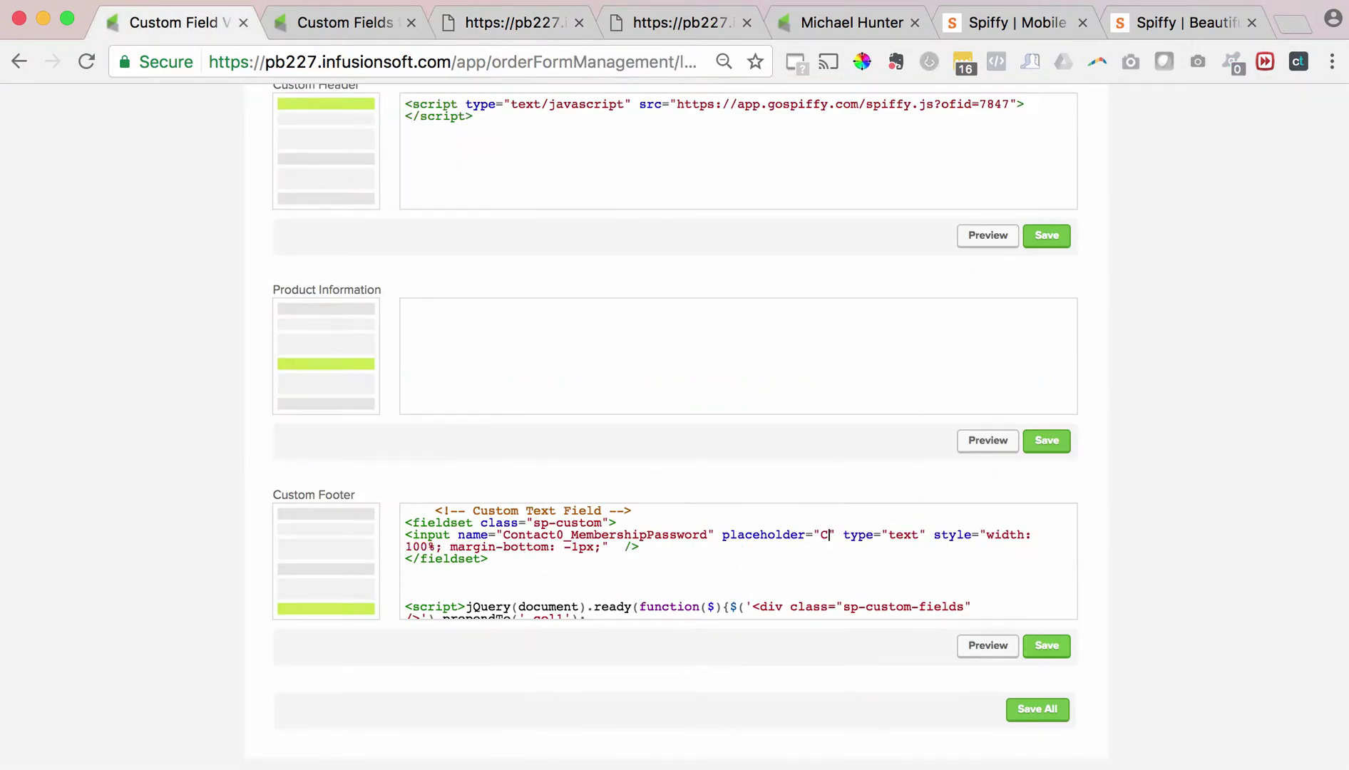
type(" Your Passw")
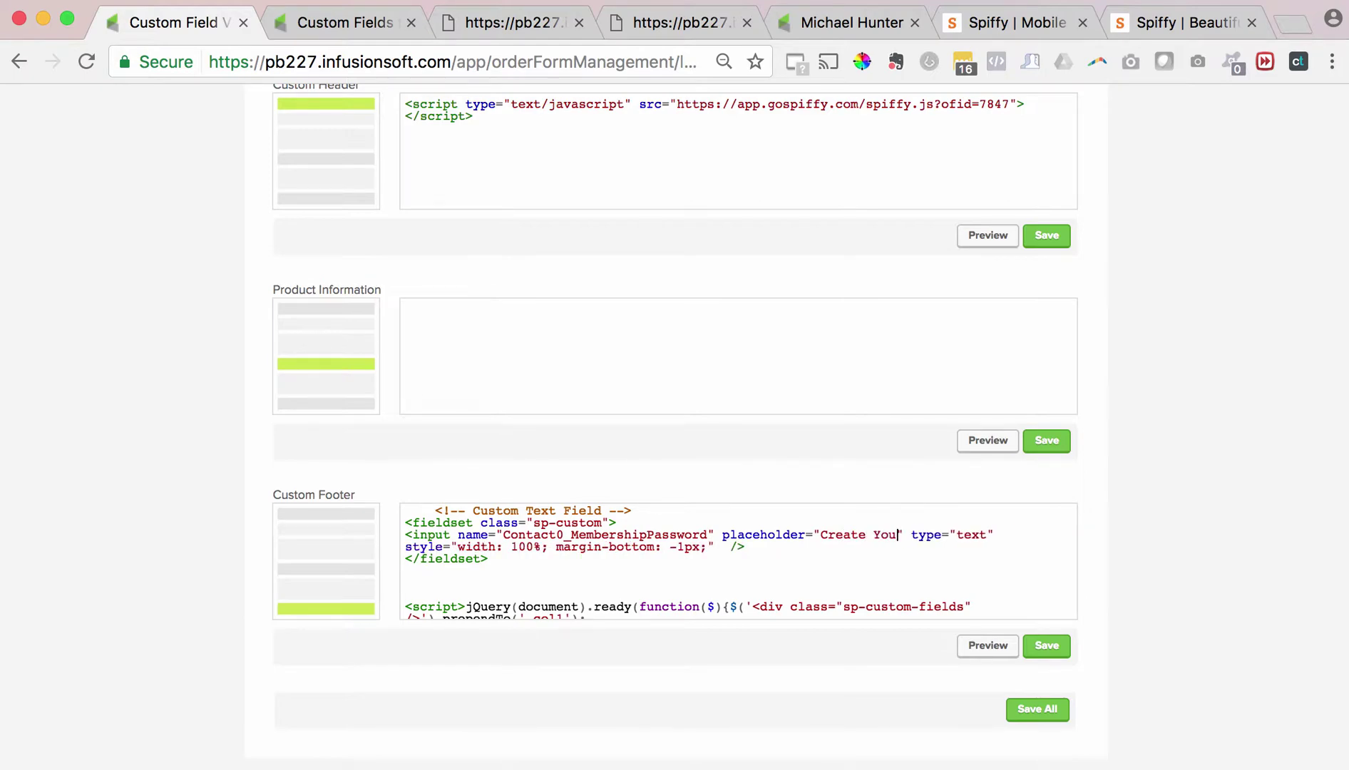
type("ord")
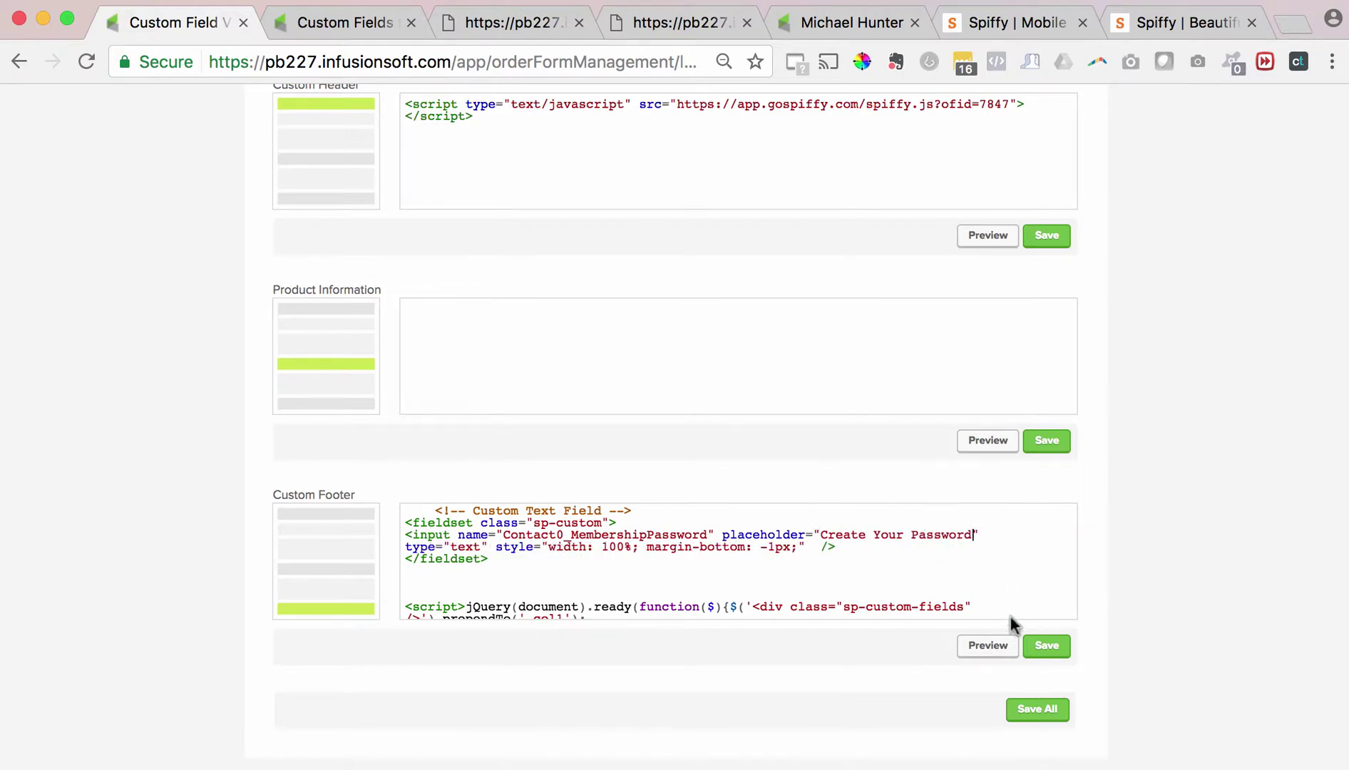
left_click(1053, 649)
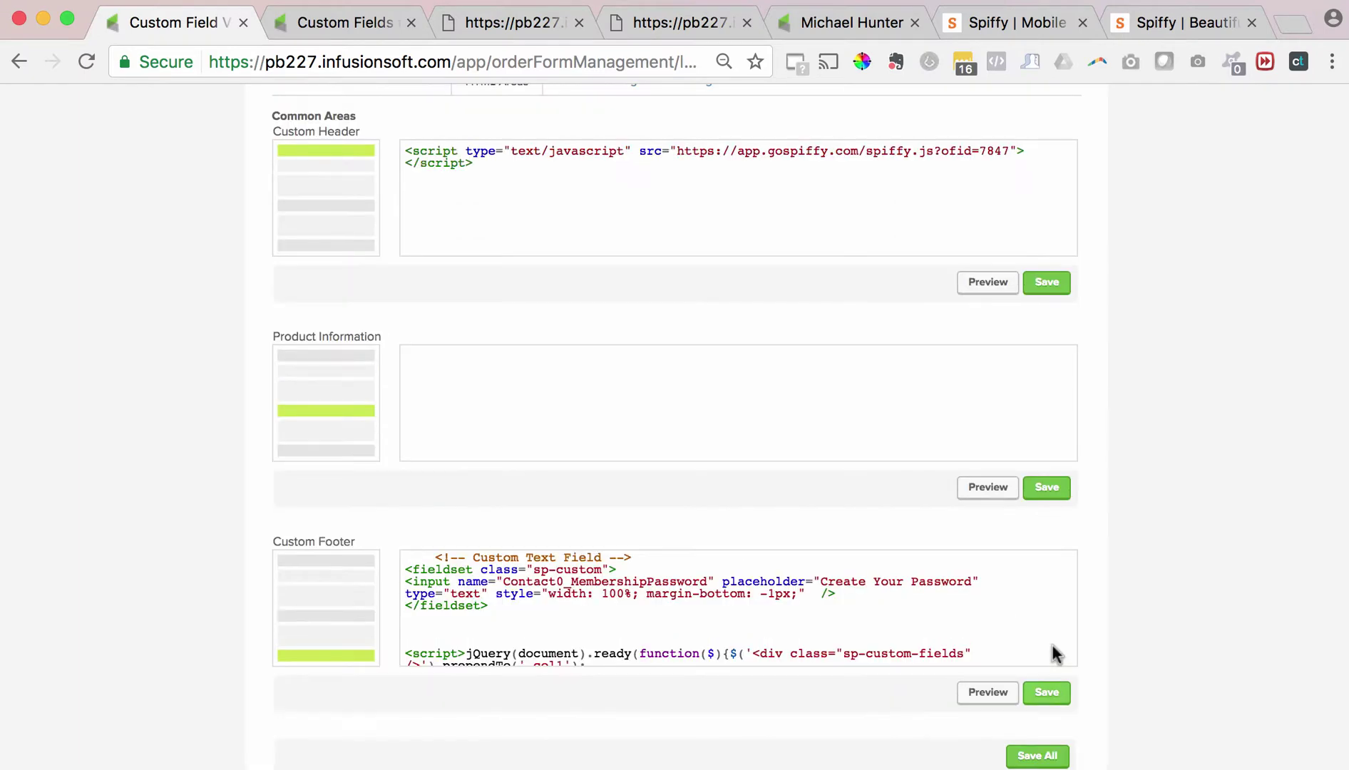
key("super+3")
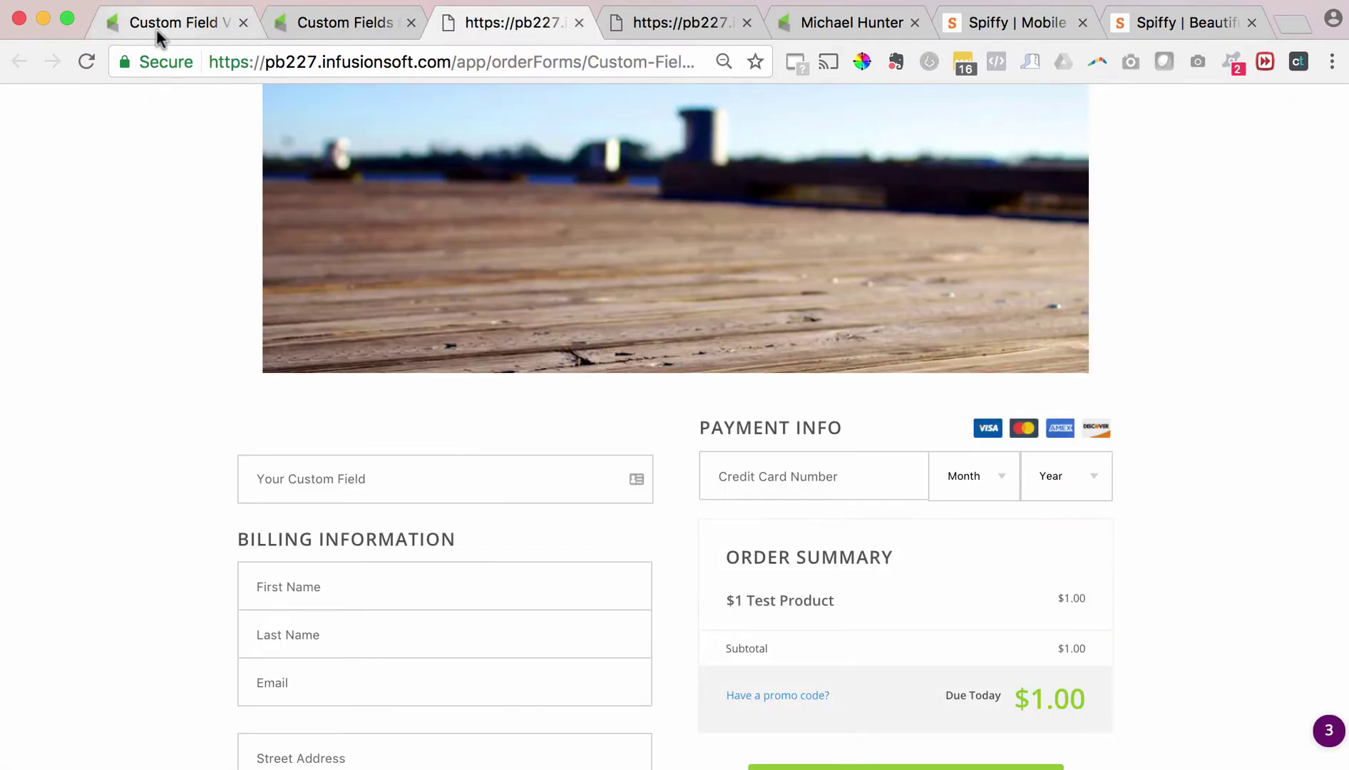
Reload the order form to show the 'Create Your Password' placeholder above Billing Information.
key("super+r")
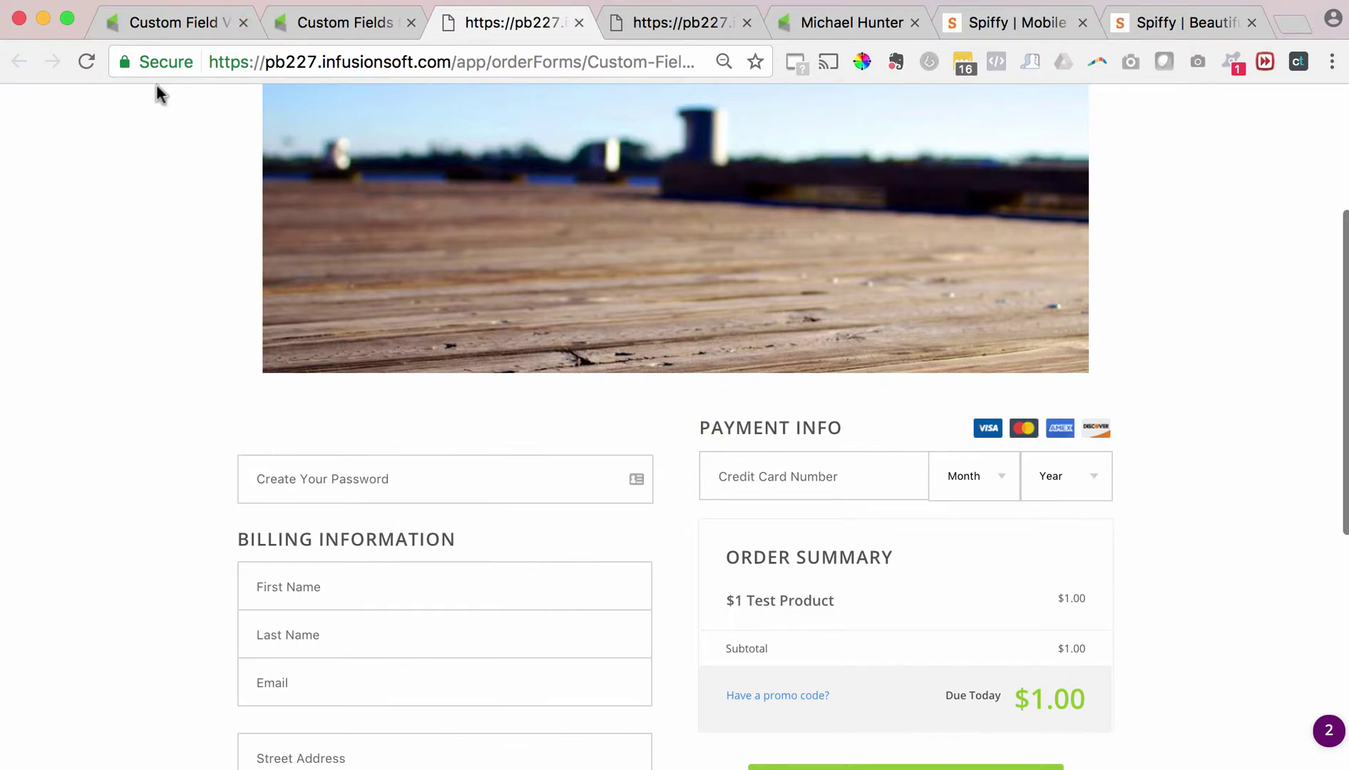
Replace the blank &nbsp; heading in the footer script with 'Create Your Password' and save.
left_click(167, 22)
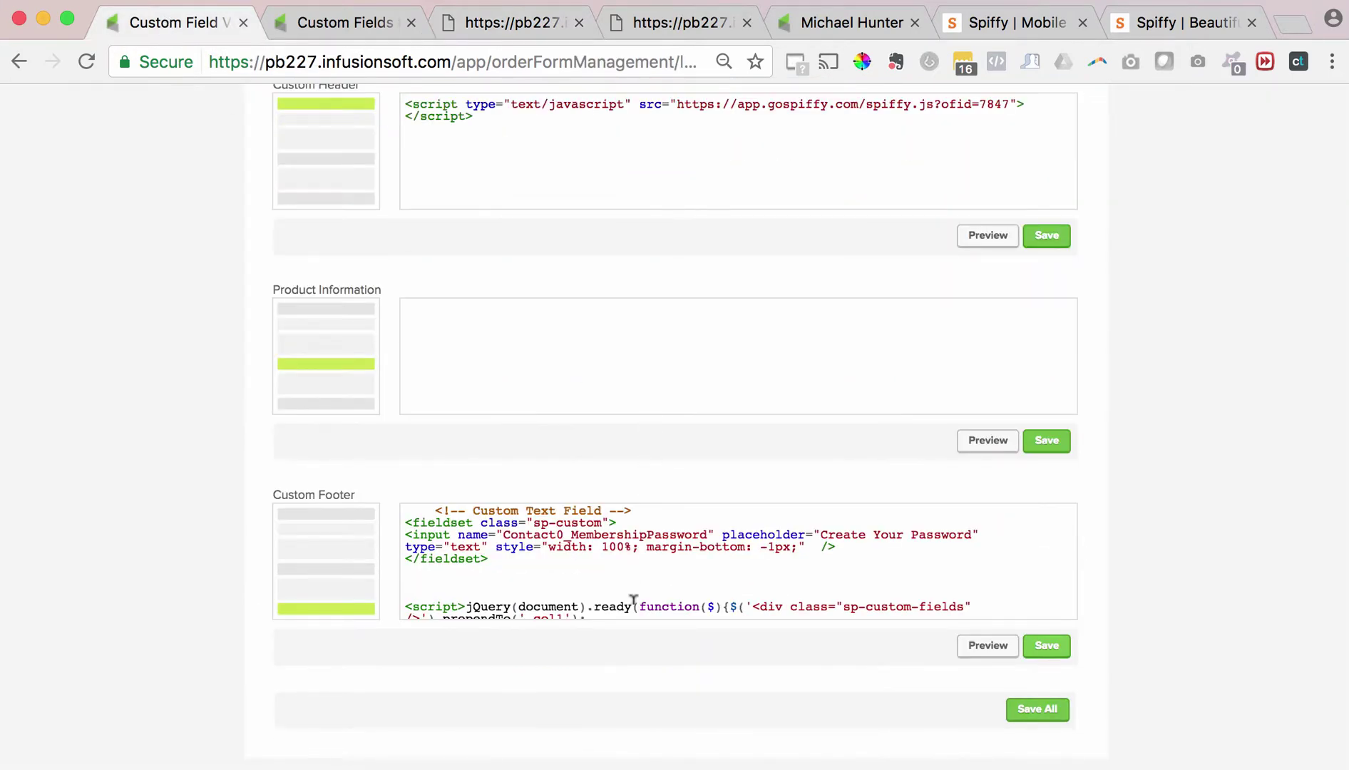
scroll(628, 536, "down", 5)
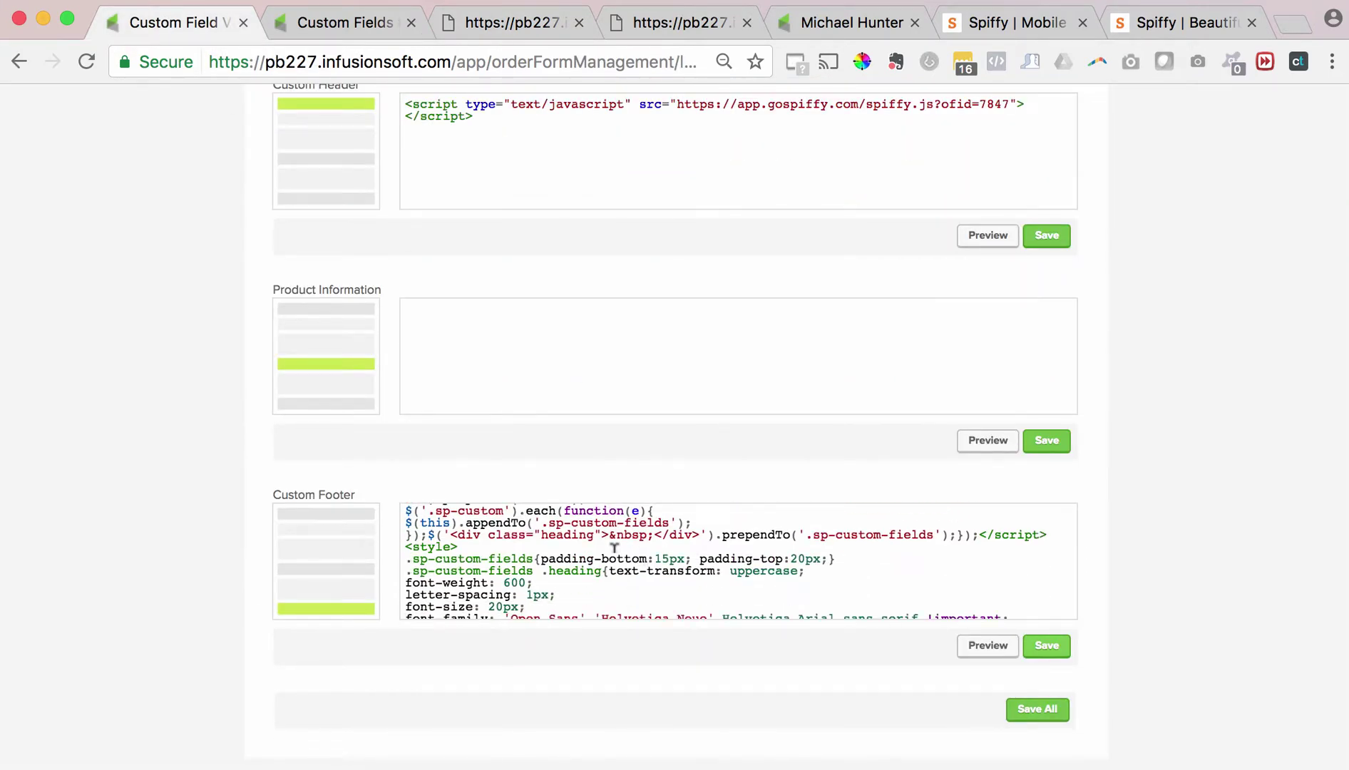
scroll(605, 543, "up", 2)
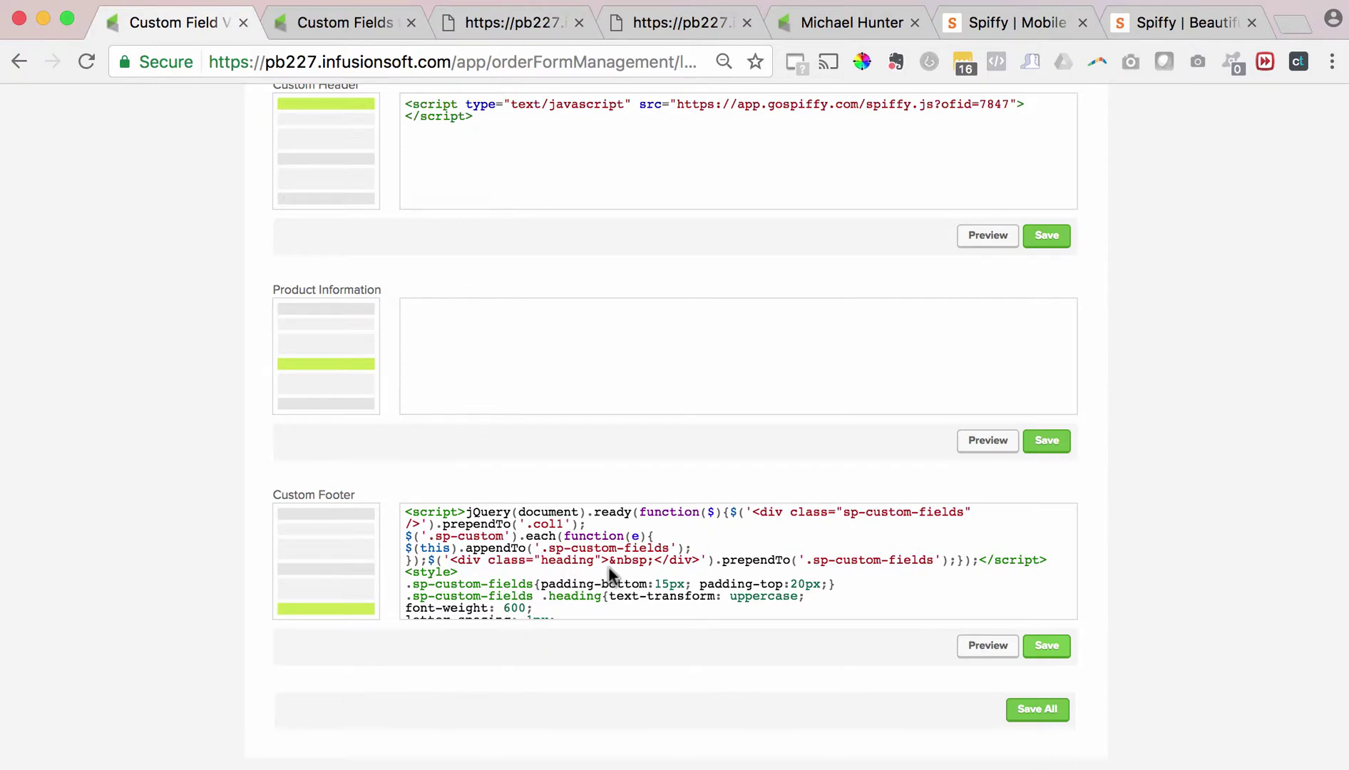
left_click_drag(609, 561, 654, 552)
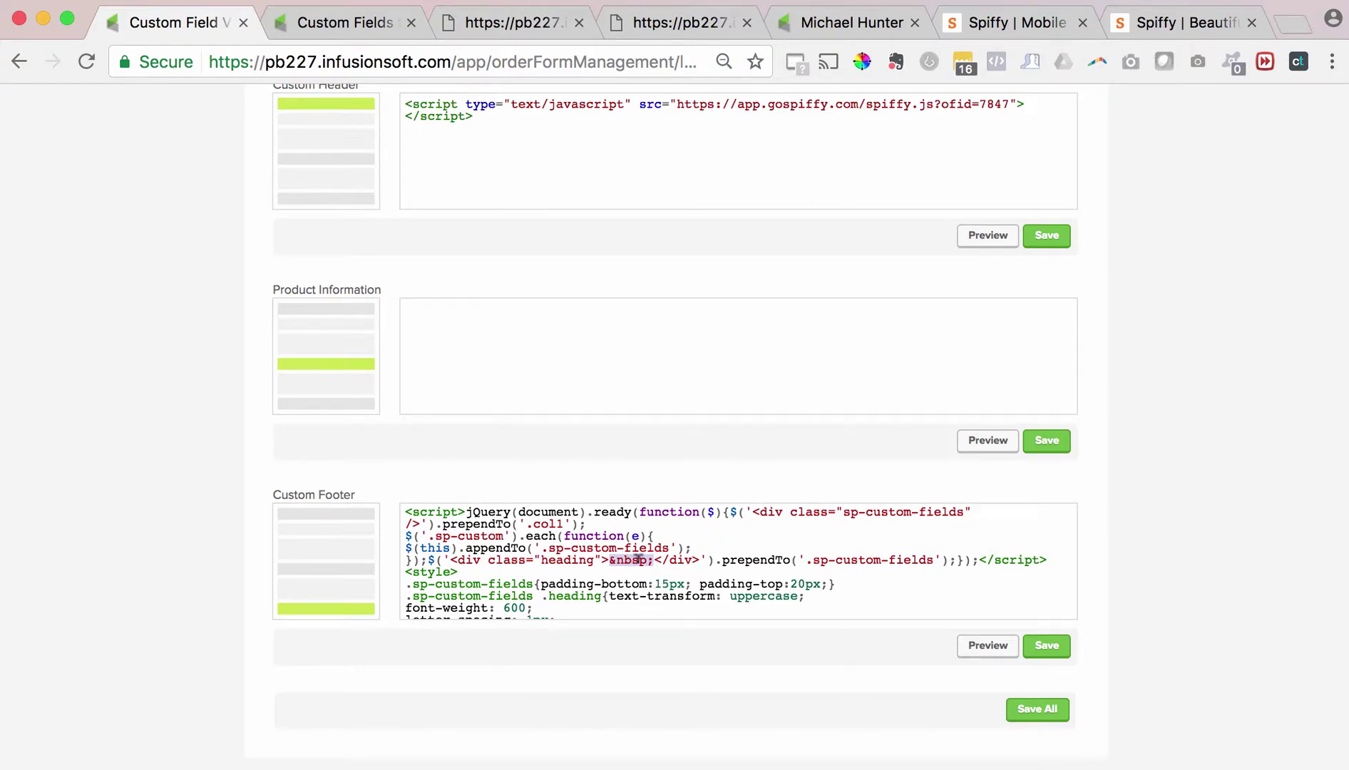
key("BackSpace")
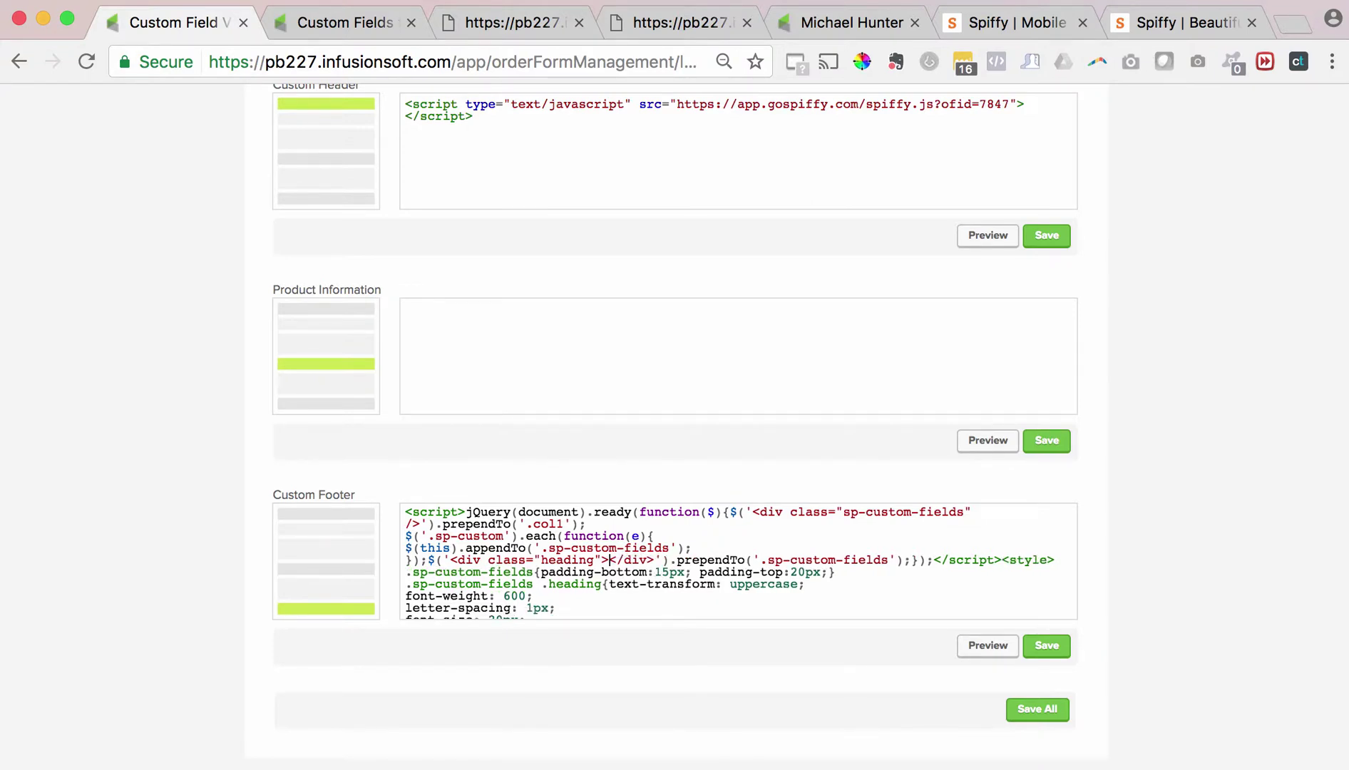
type("Create Y")
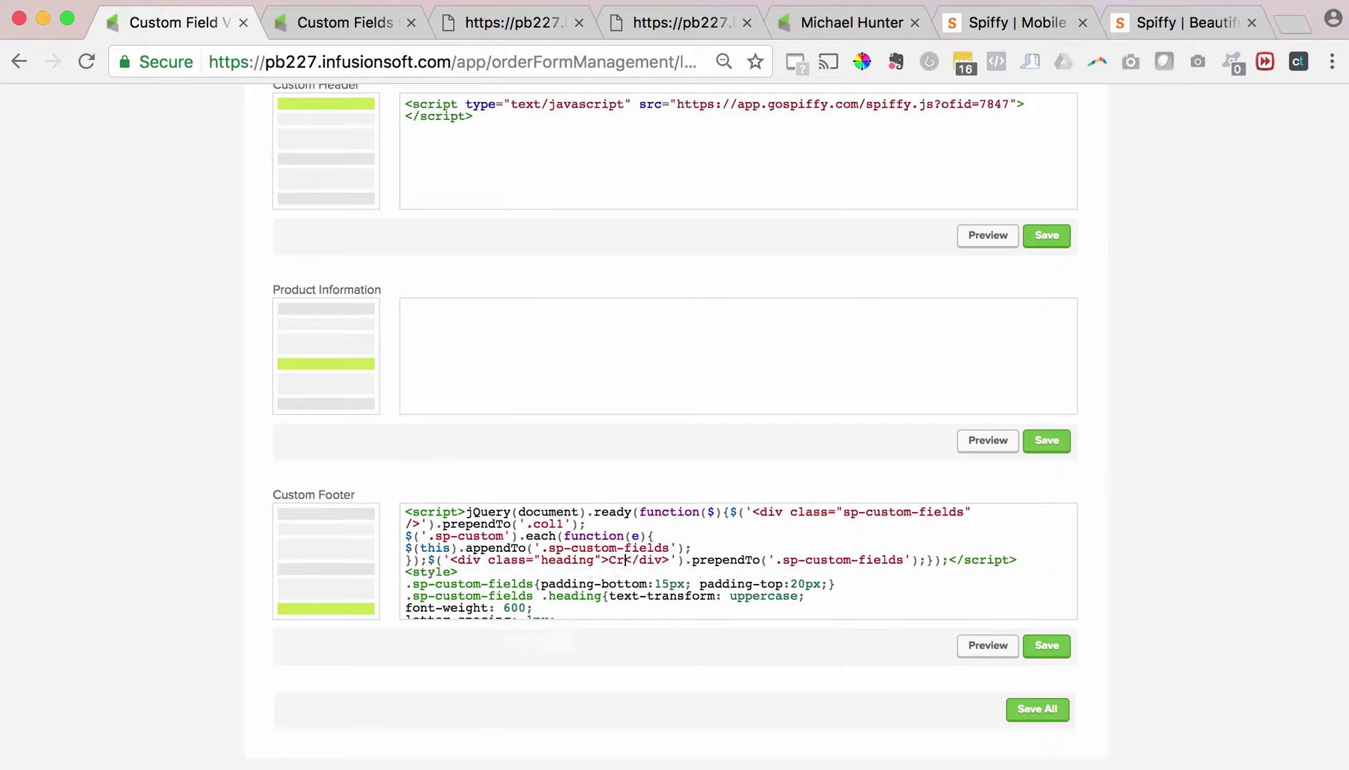
type("our Passw")
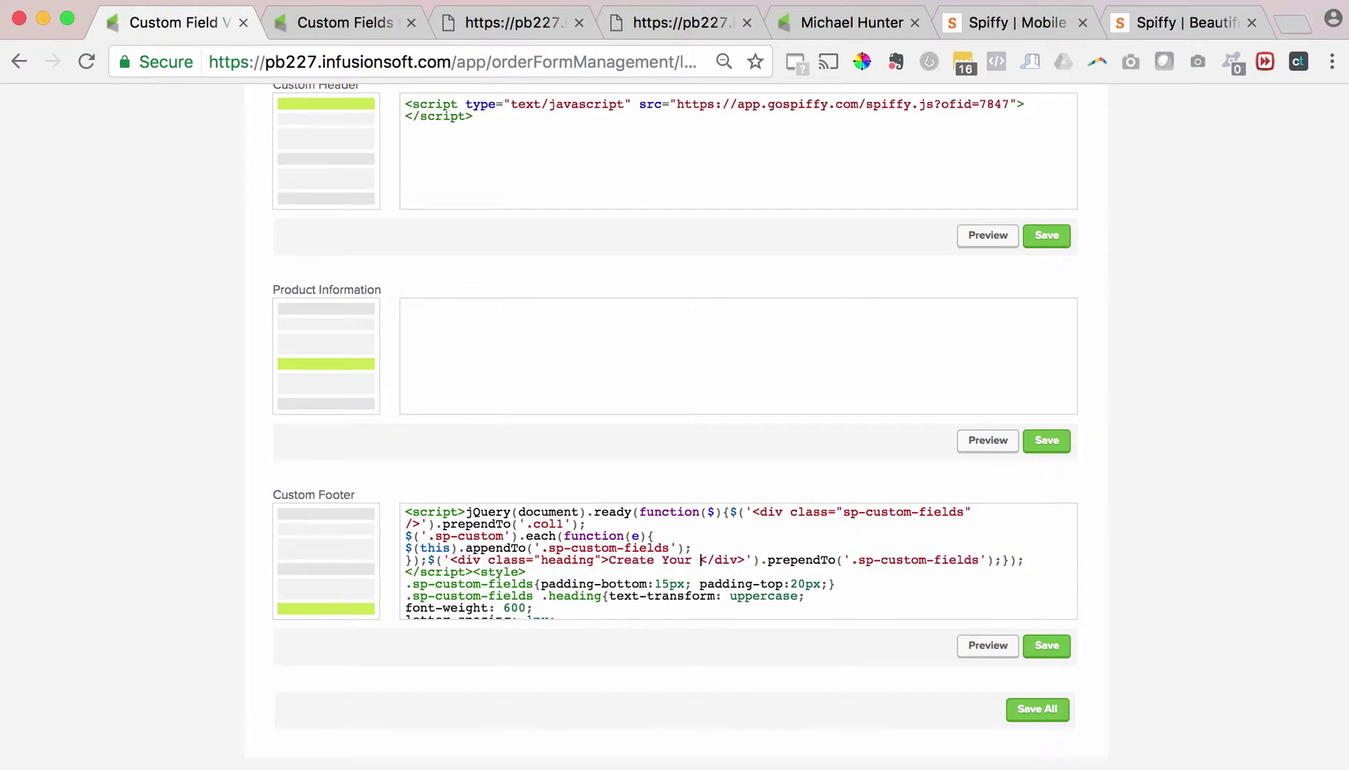
type("ord")
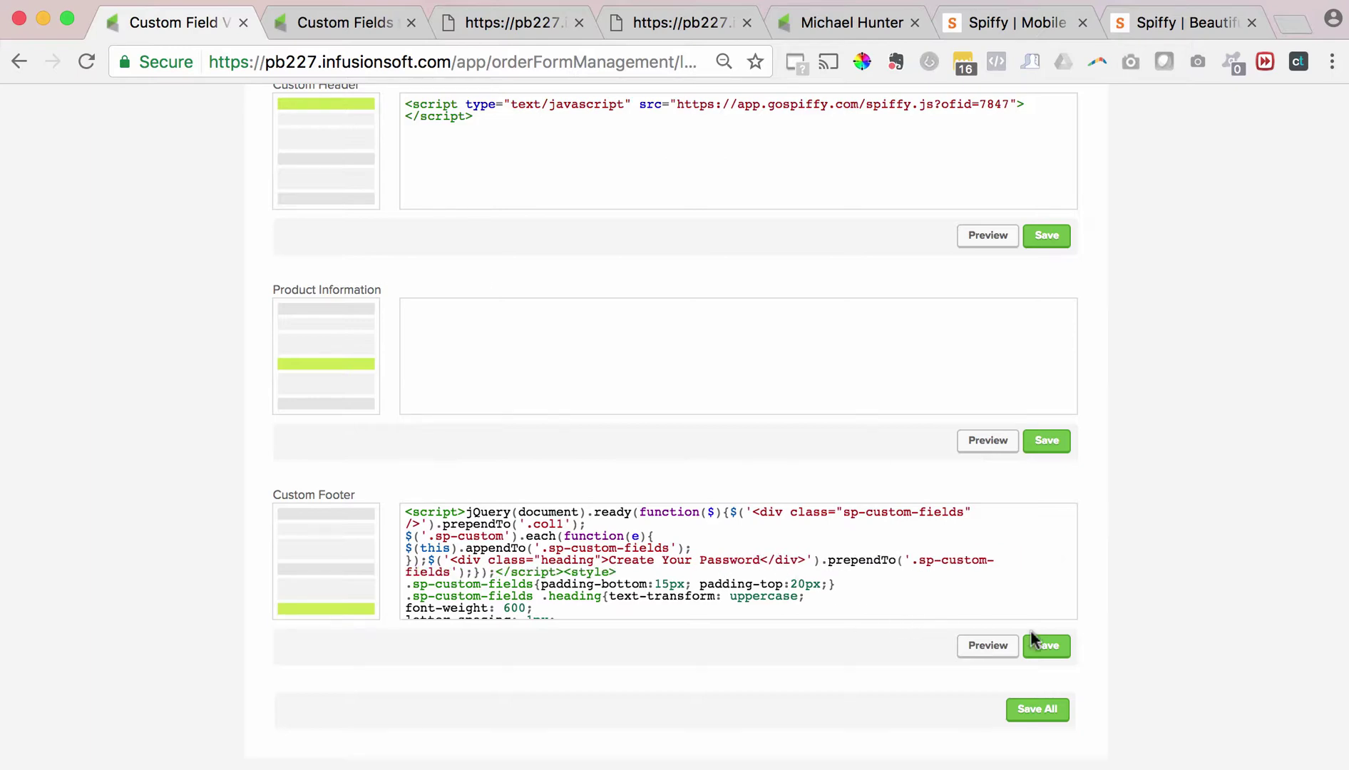
left_click(1059, 652)
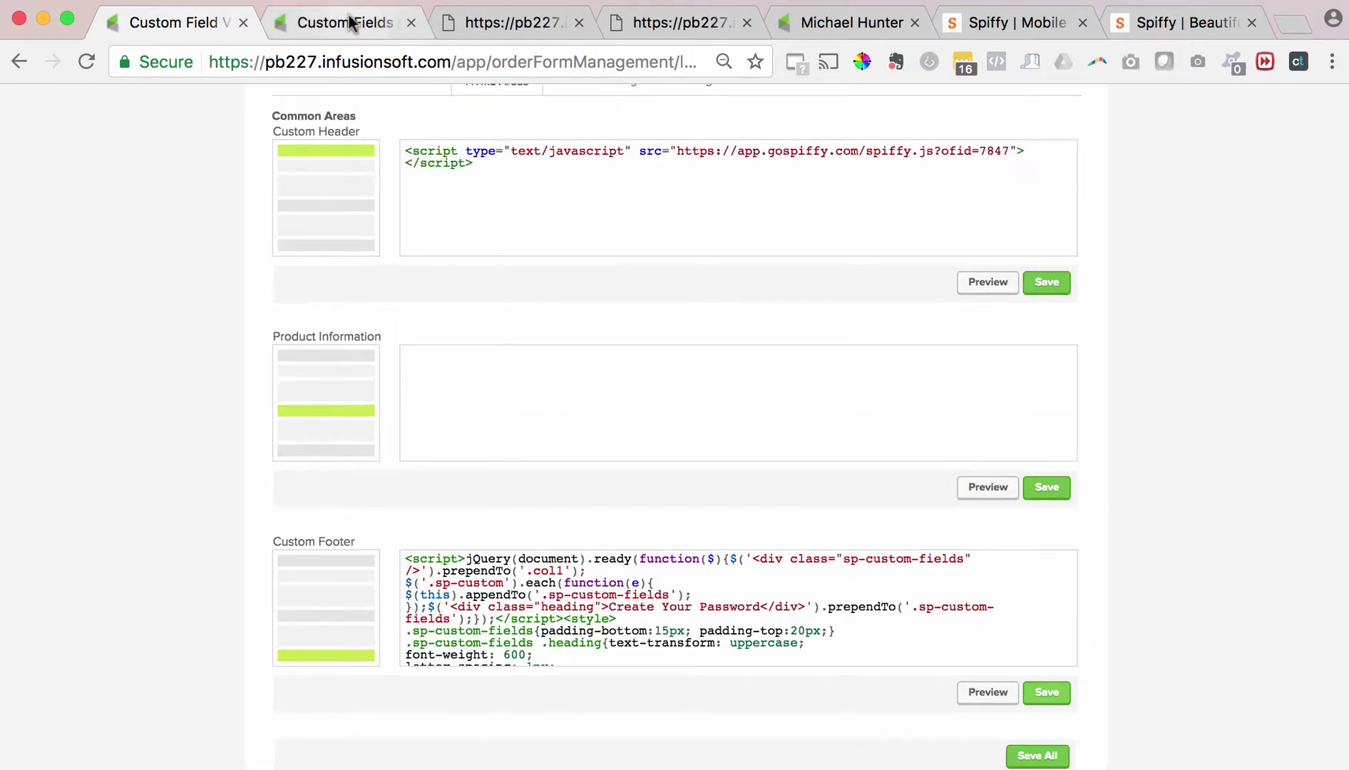
Scroll the live order form to check the CREATE YOUR PASSWORD heading above Billing Information.
left_click(474, 25)
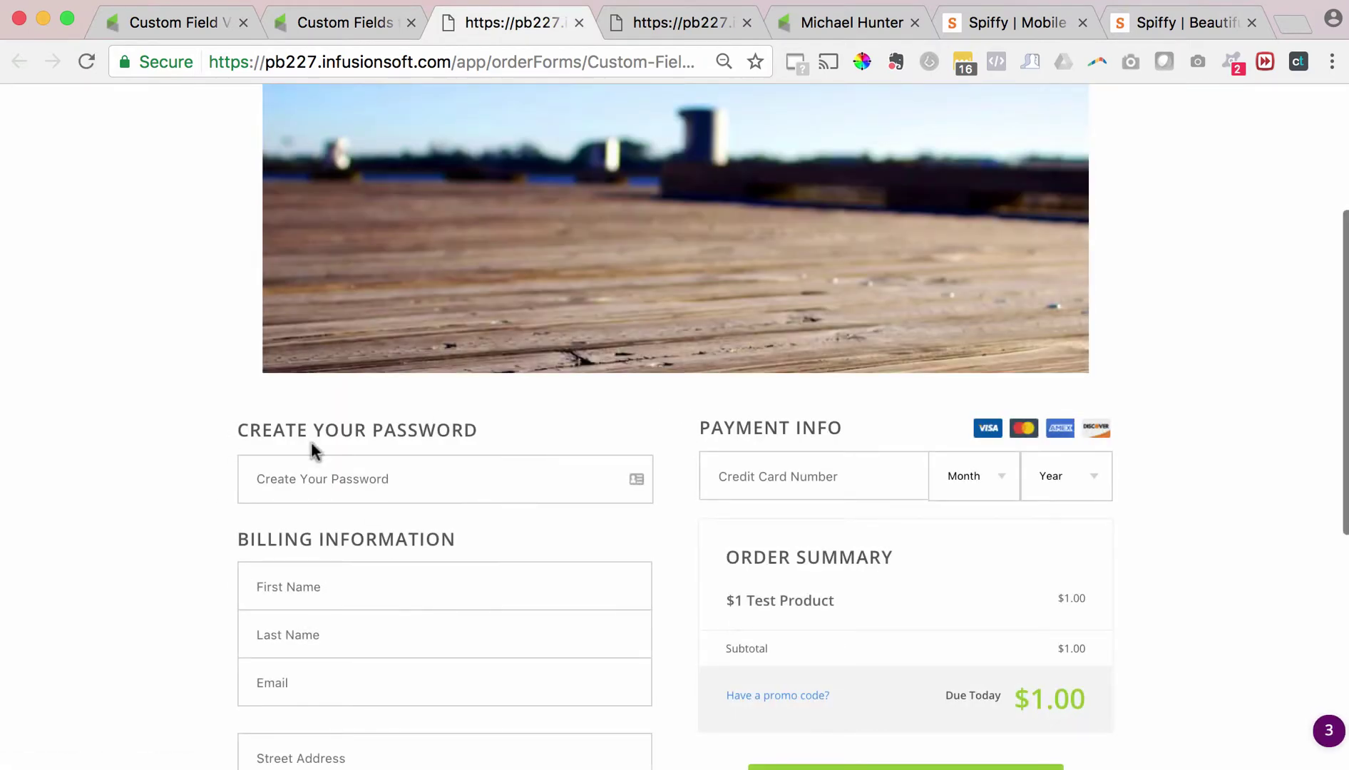
scroll(601, 506, "down", 5)
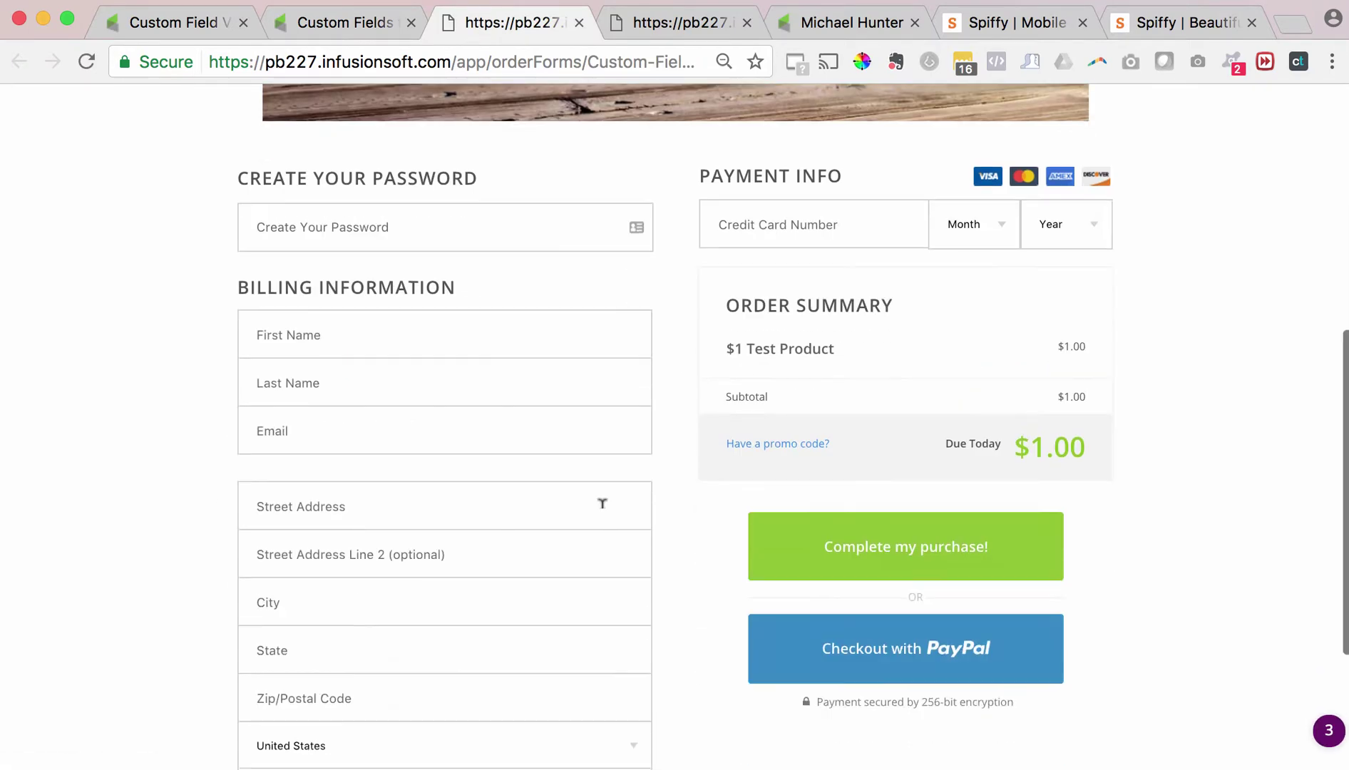
scroll(602, 506, "up", 3)
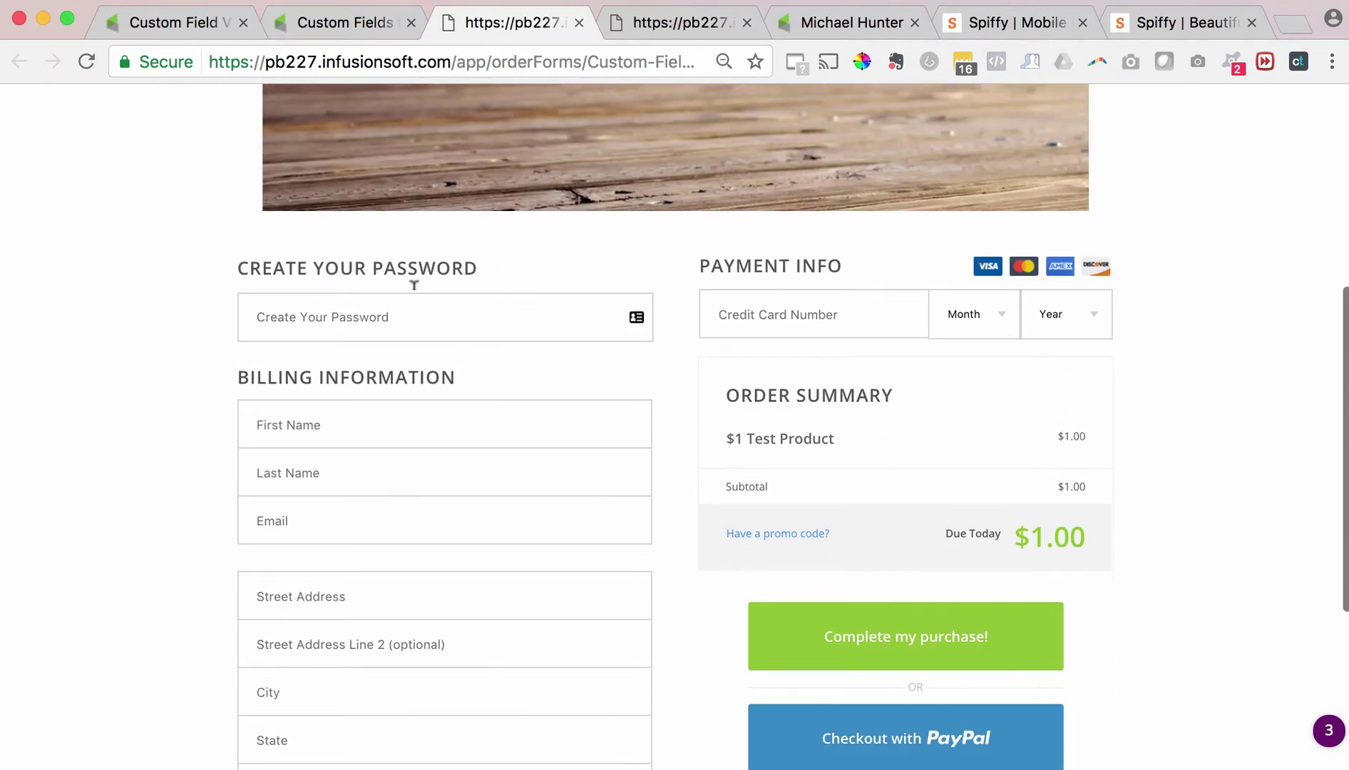
scroll(603, 390, "down", 1)
scroll(605, 389, "down", 2)
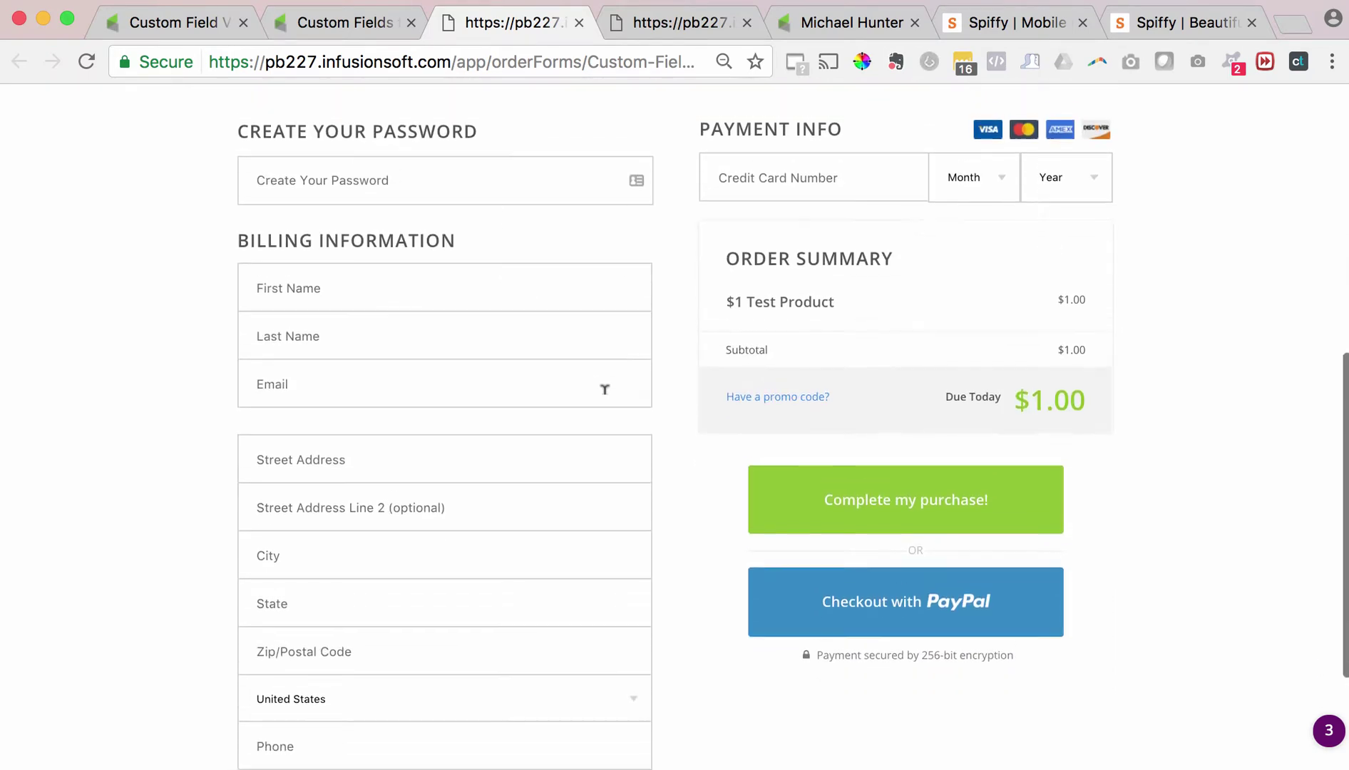
scroll(472, 348, "down", 2)
scroll(472, 348, "up", 1)
scroll(471, 348, "up", 3)
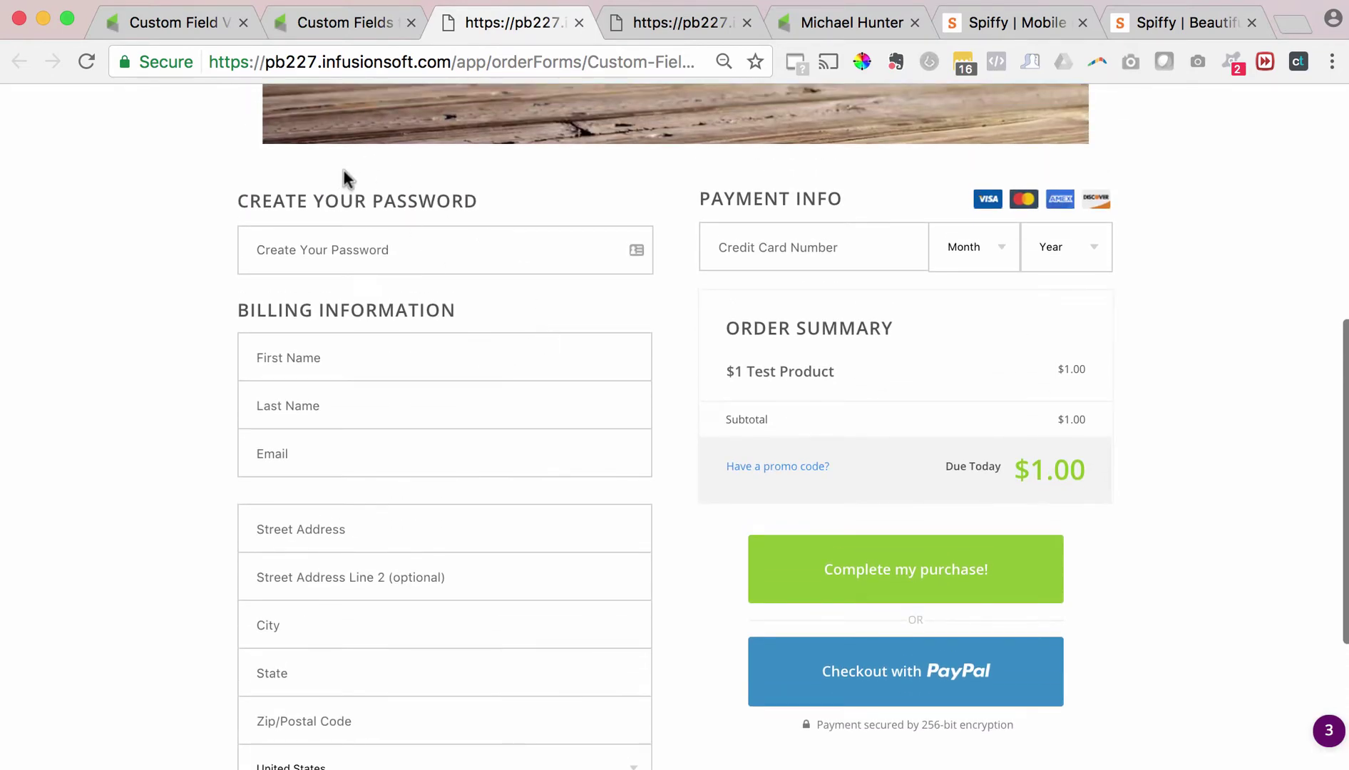
scroll(385, 243, "down", 4)
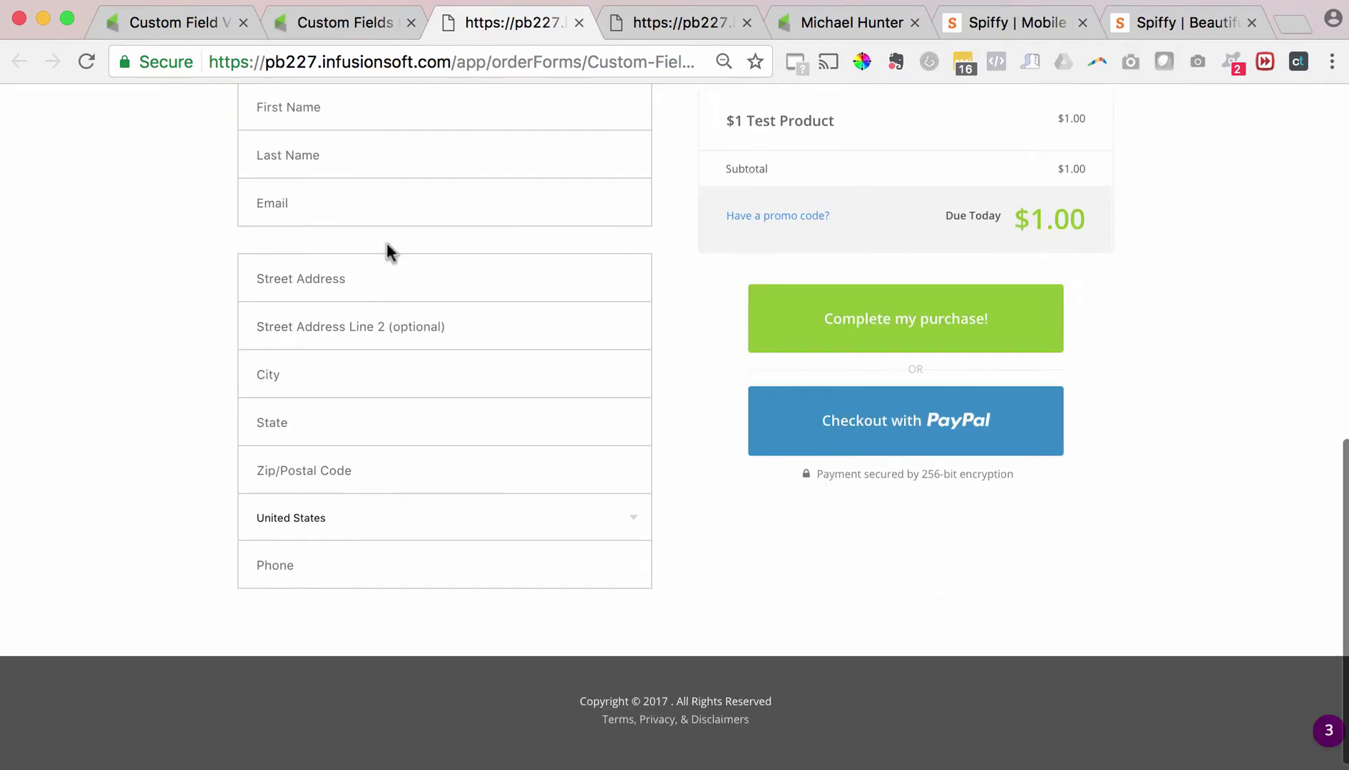
scroll(391, 143, "up", 3)
scroll(371, 151, "down", 3)
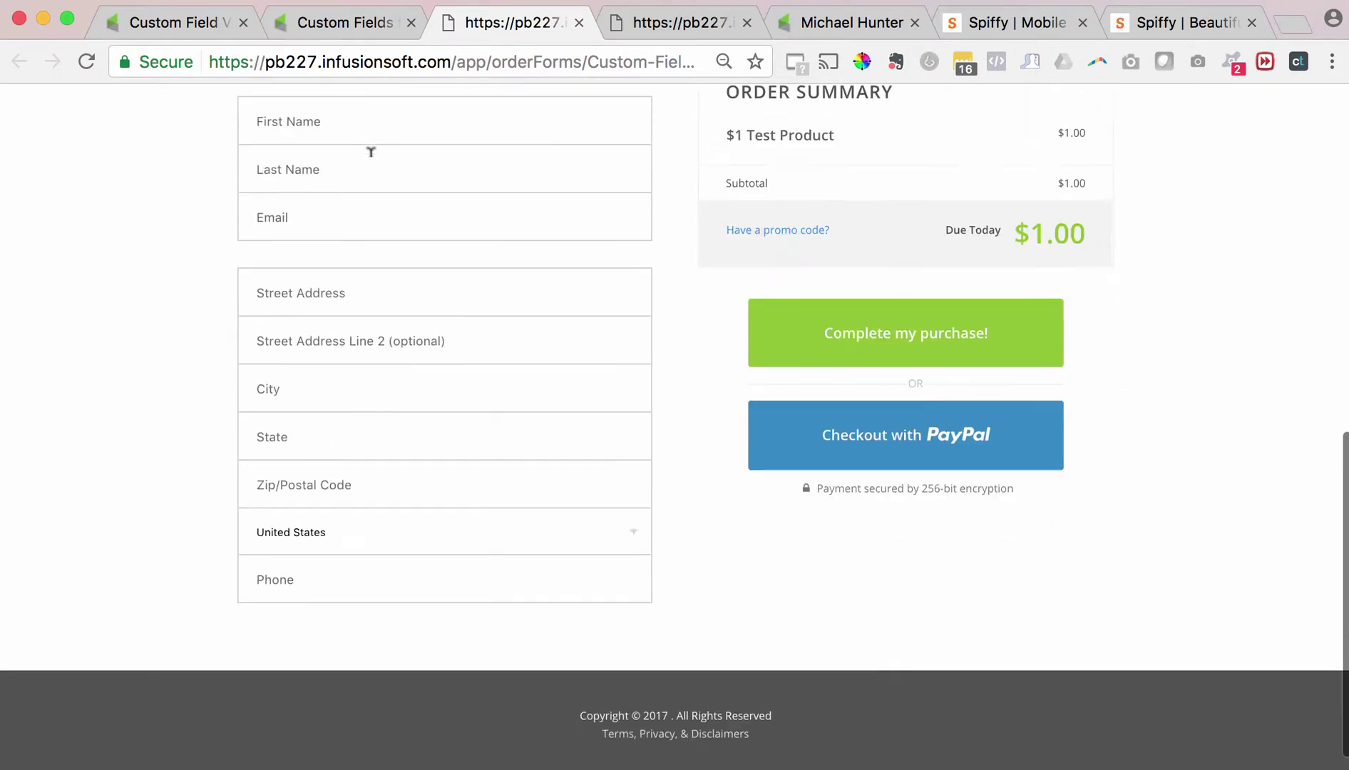
scroll(358, 552, "up", 5)
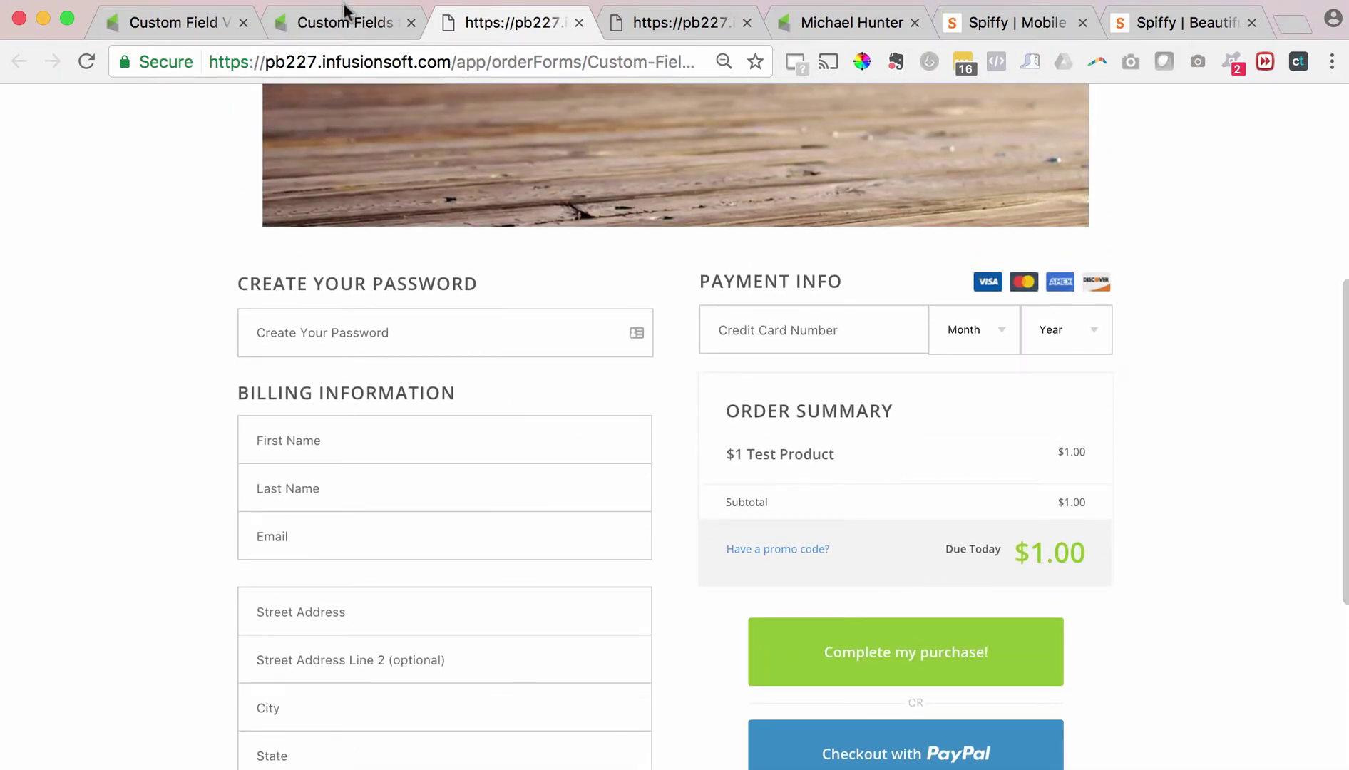
Change prependTo('.col1') to appendTo('.col1') in the footer script, save, and reload the order form.
left_click(165, 25)
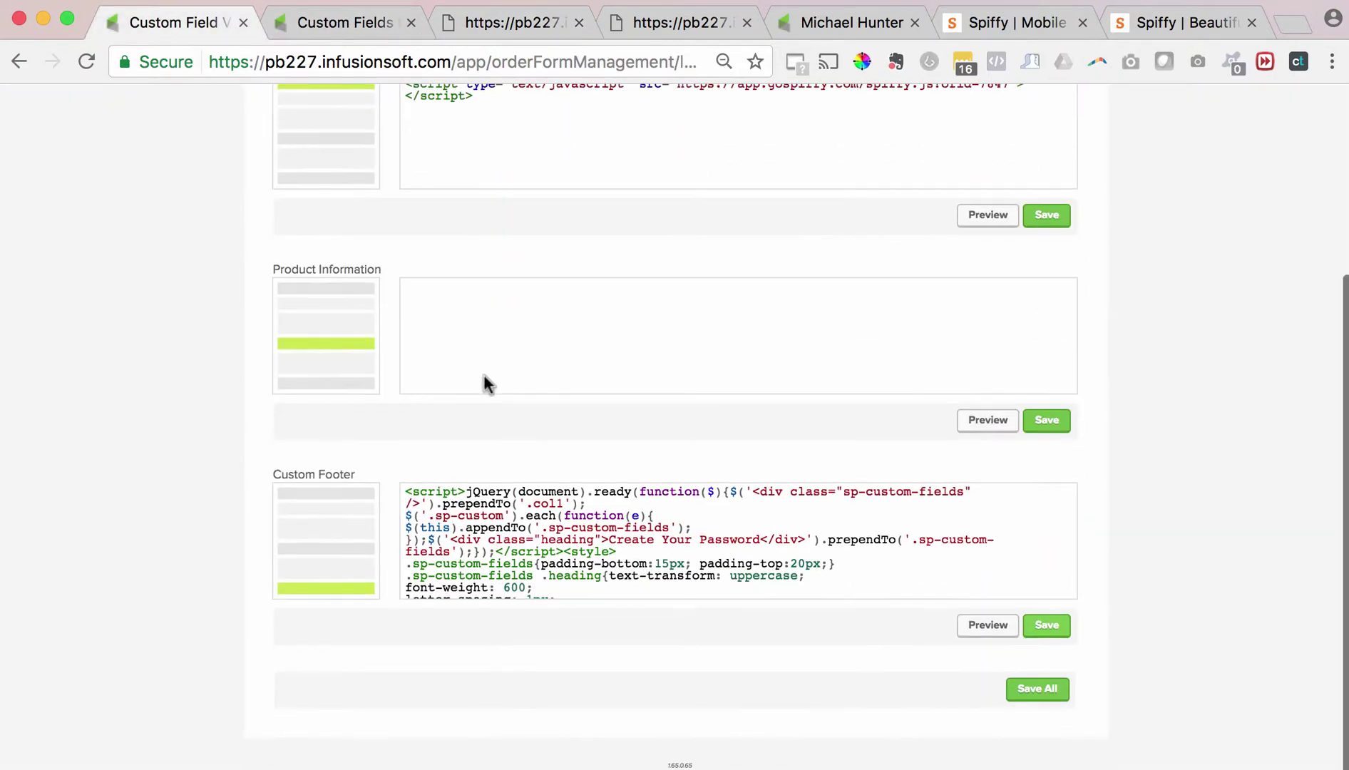
scroll(547, 529, "up", 1)
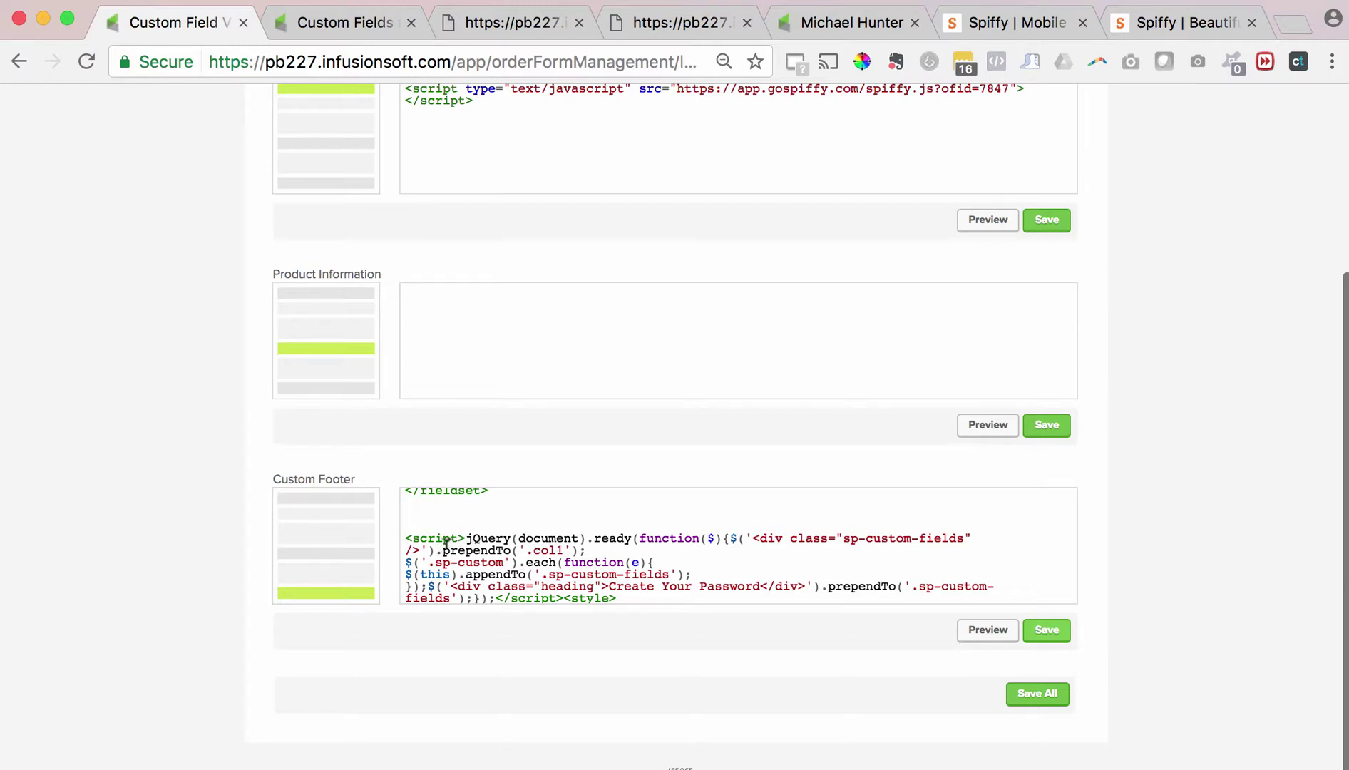
left_click_drag(443, 550, 467, 550)
type("app")
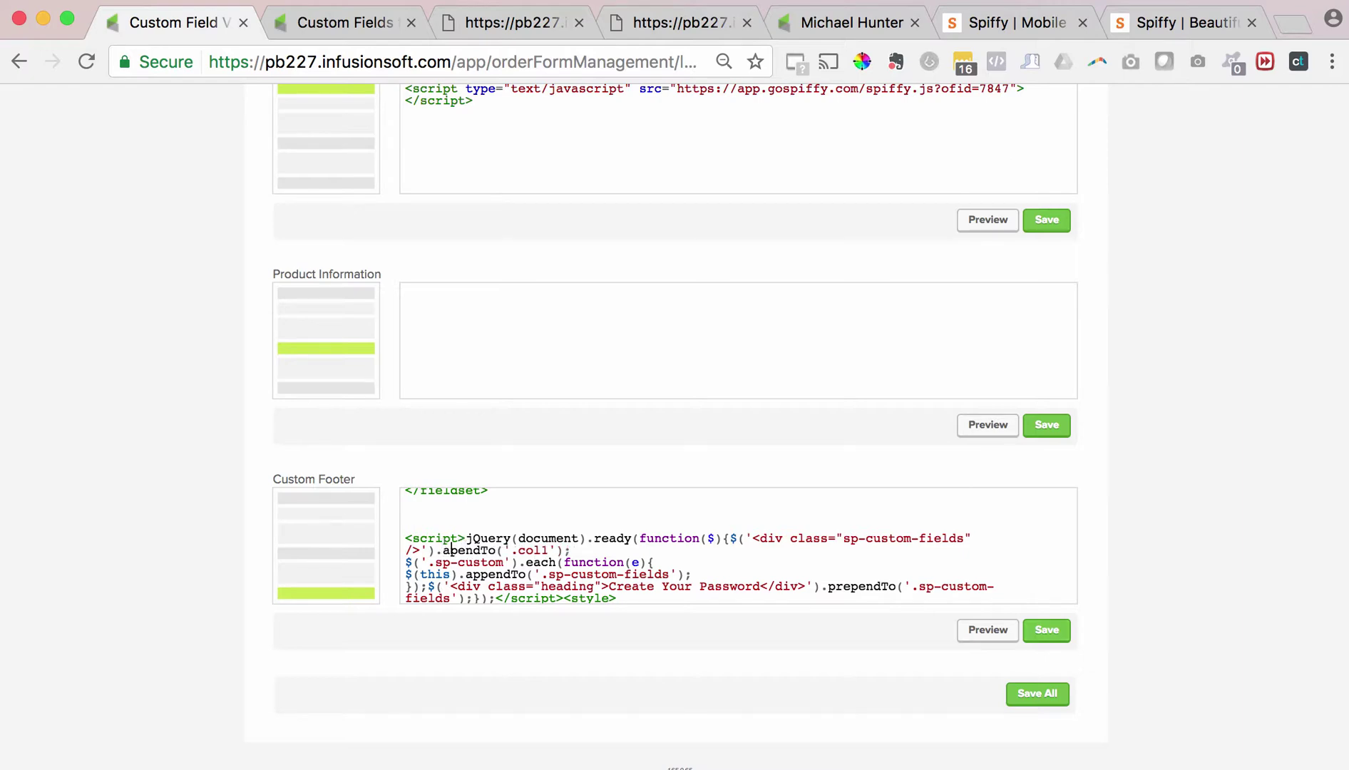
left_click(1047, 632)
left_click(467, 27)
key("super+r")
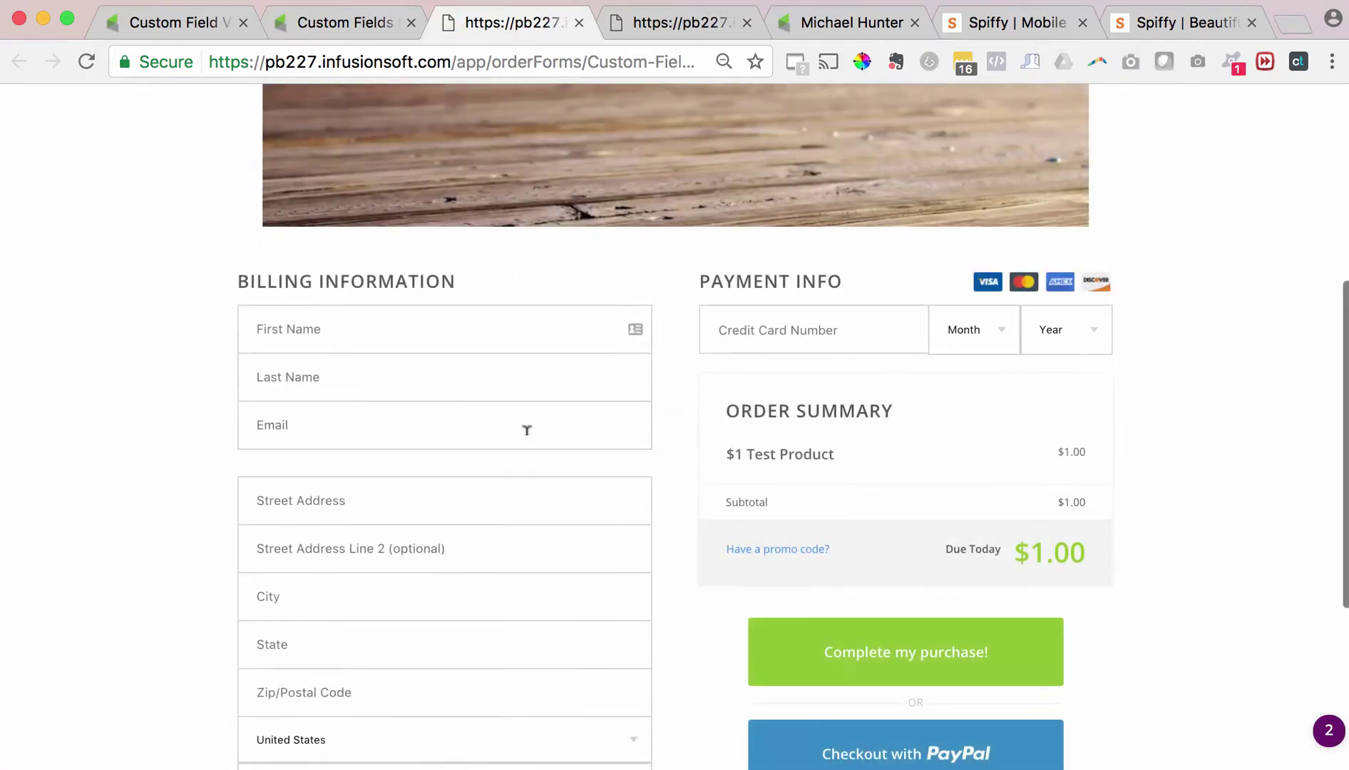
Inspect and try the password field now below Phone, then view the contact record Custom Fields page.
scroll(526, 430, "down", 5)
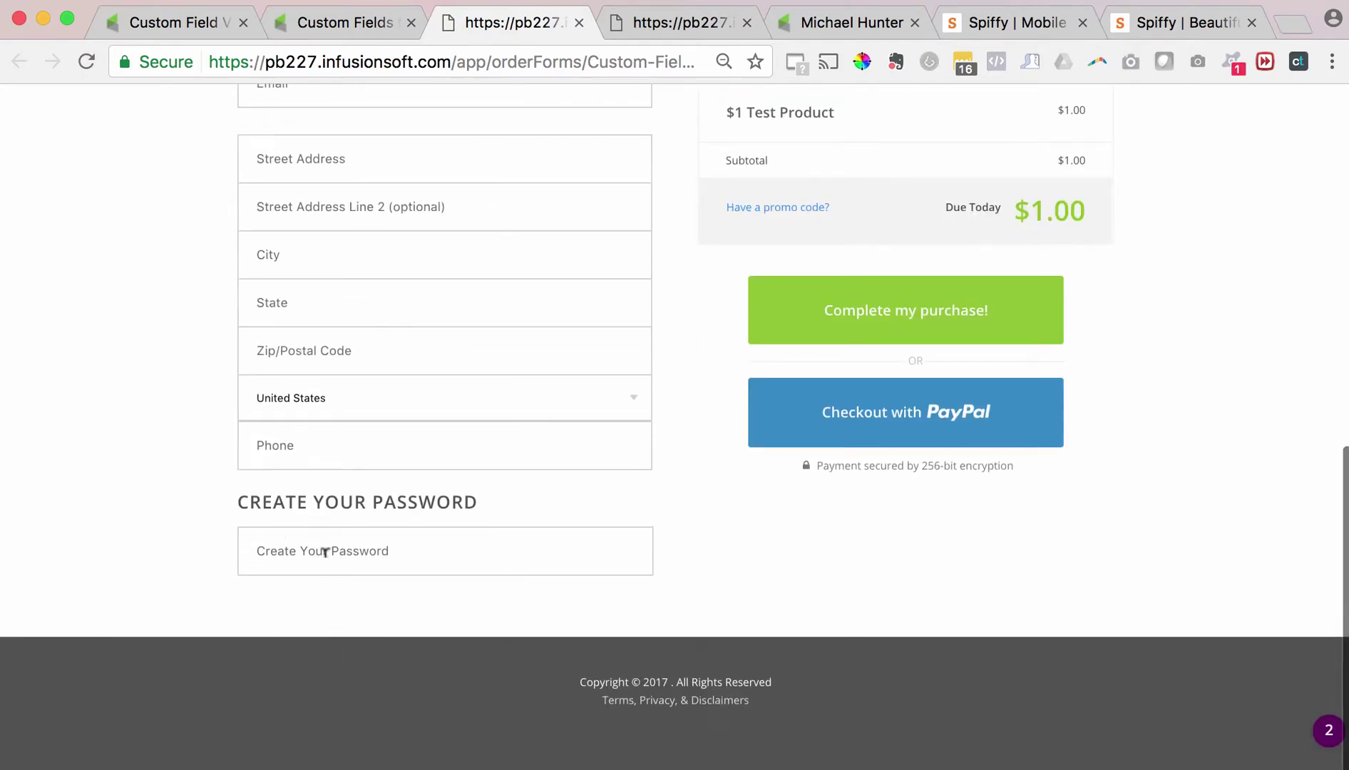
left_click(352, 547)
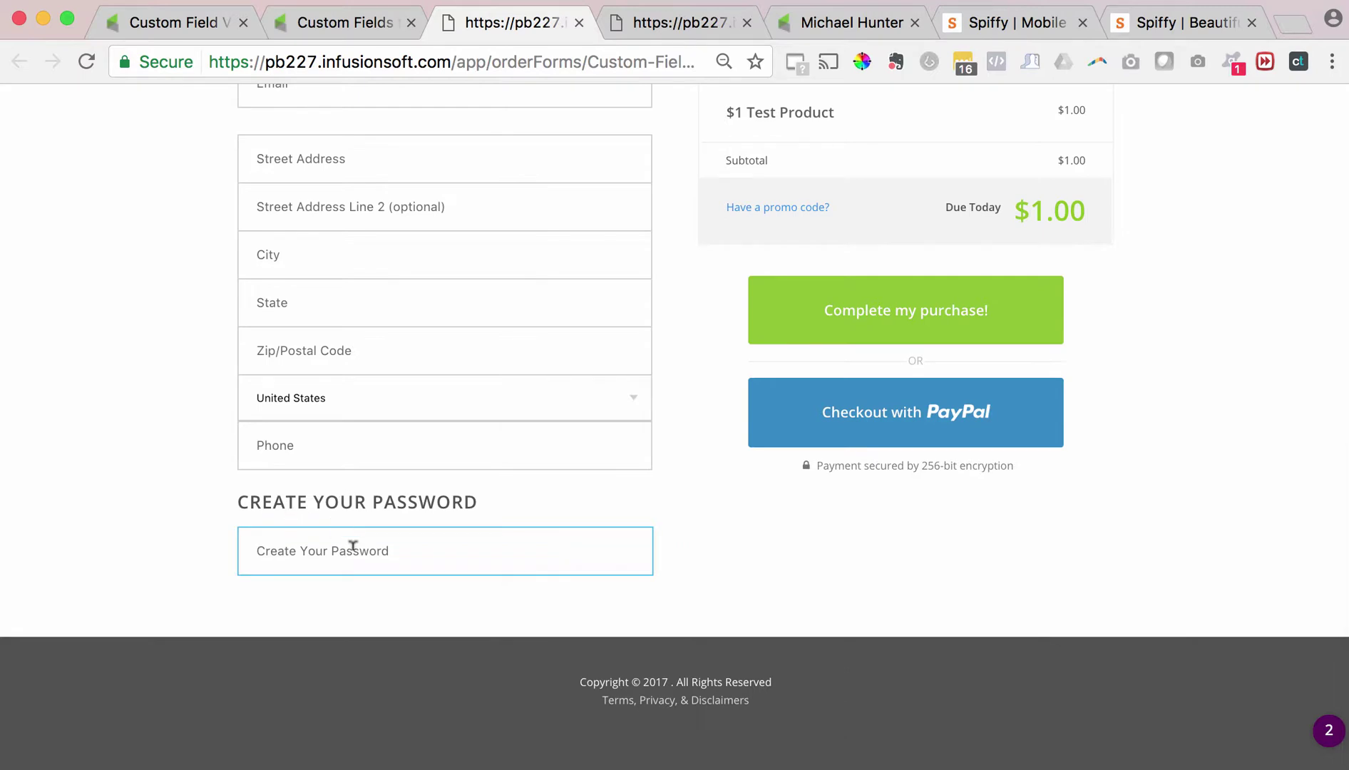
scroll(353, 546, "up", 3)
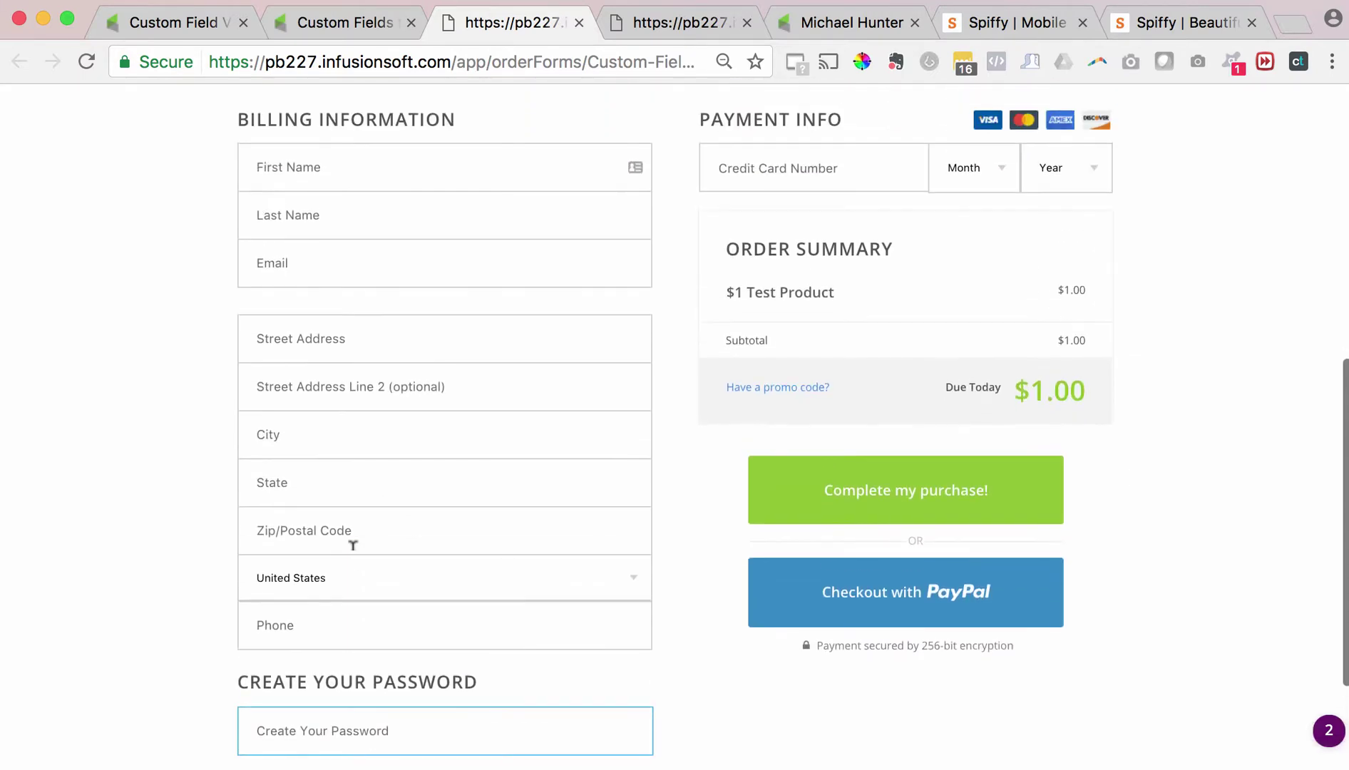
scroll(353, 557, "up", 1)
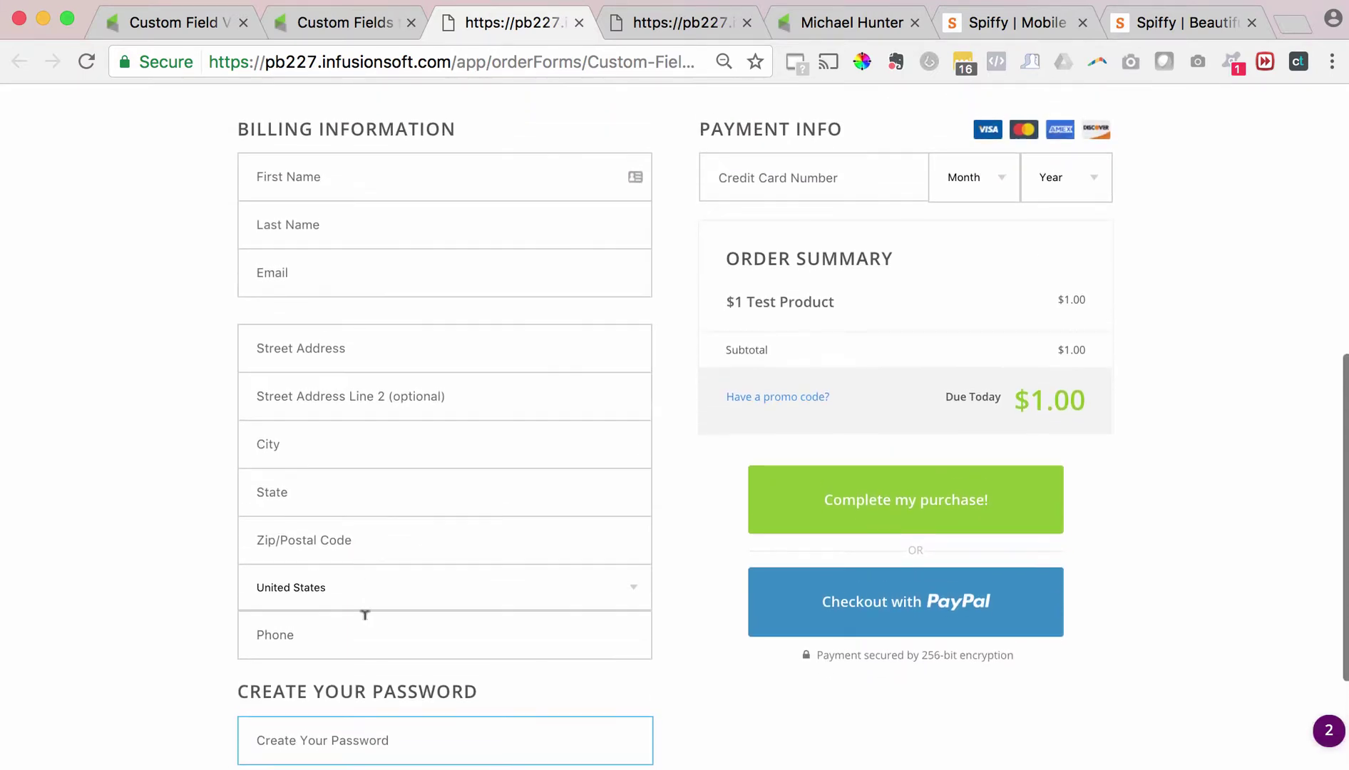
scroll(436, 670, "up", 2)
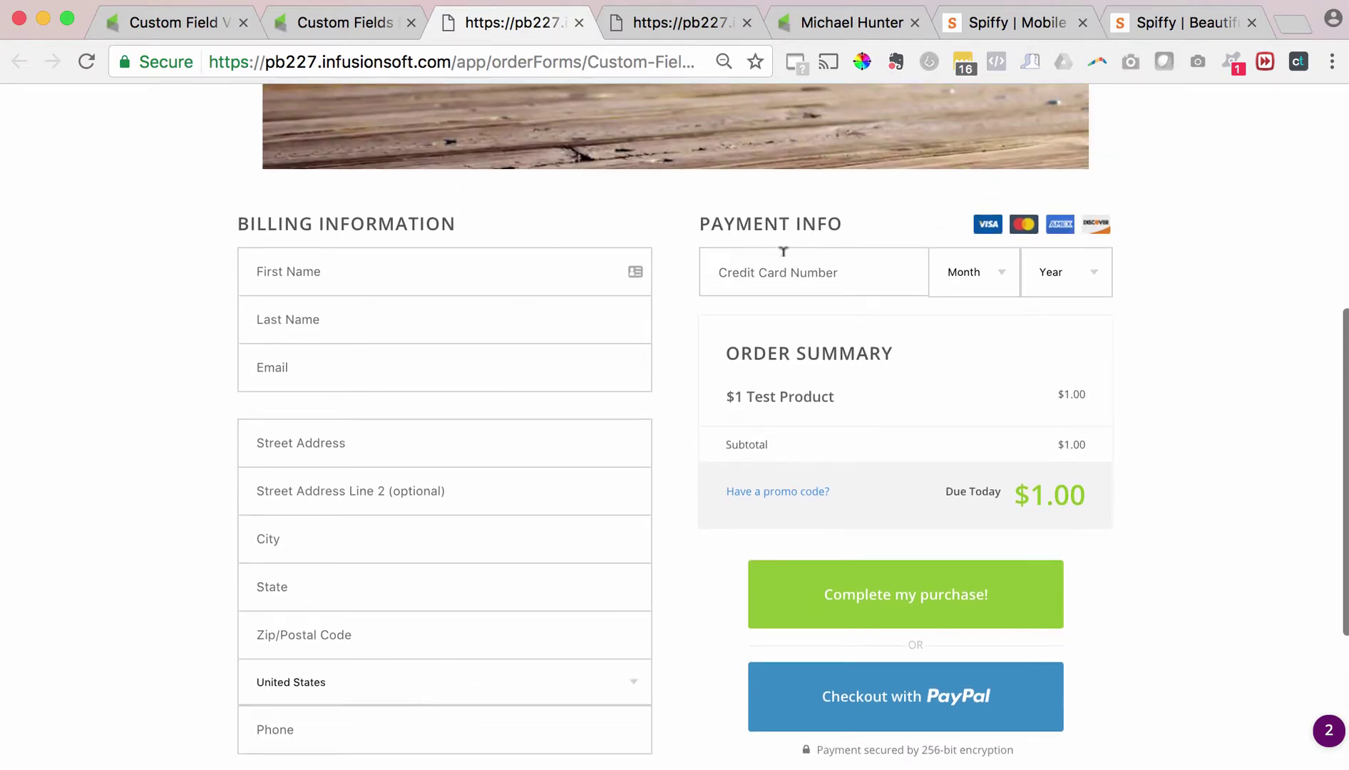
left_click(343, 22)
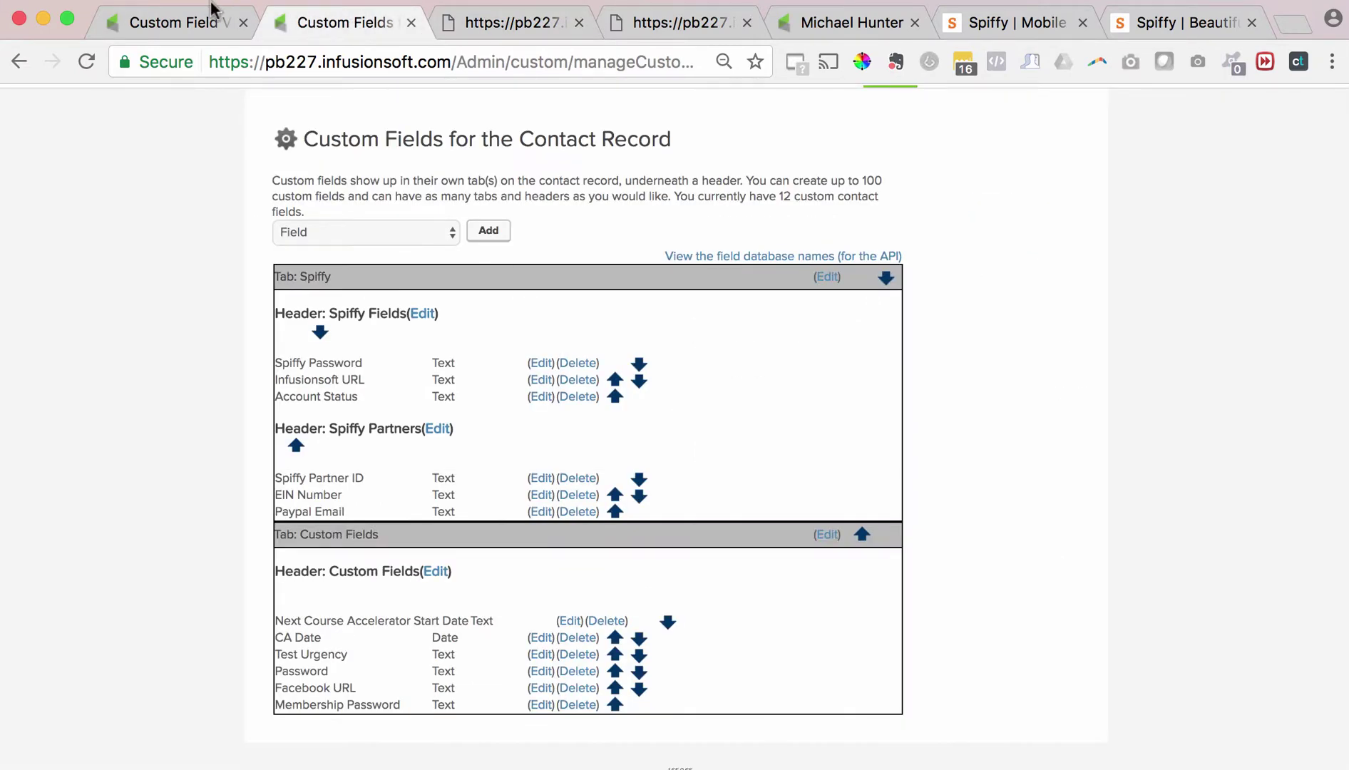
Change the footer script to prependTo('.col2'), save, and reload the order form to see the placement.
left_click(204, 20)
scroll(494, 509, "up", 1)
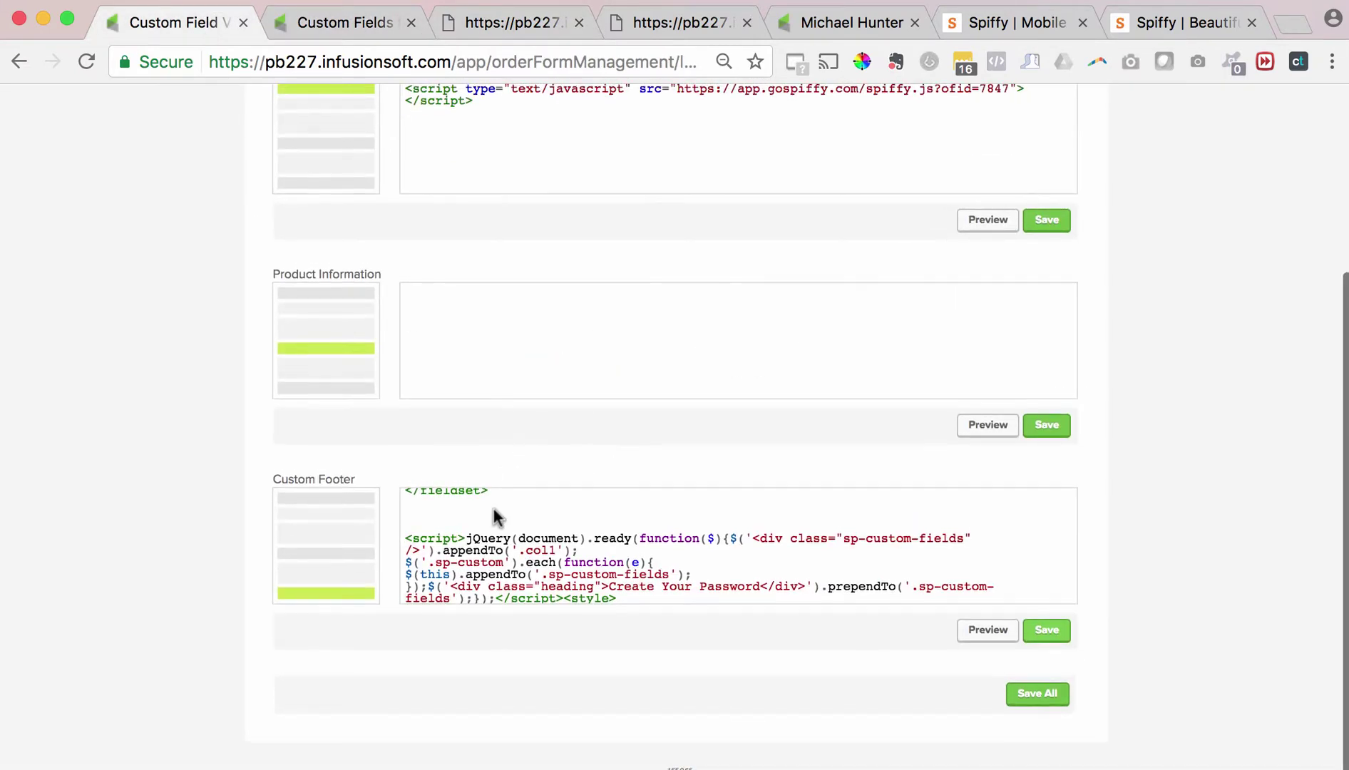
double_click(460, 550)
type("prependTo")
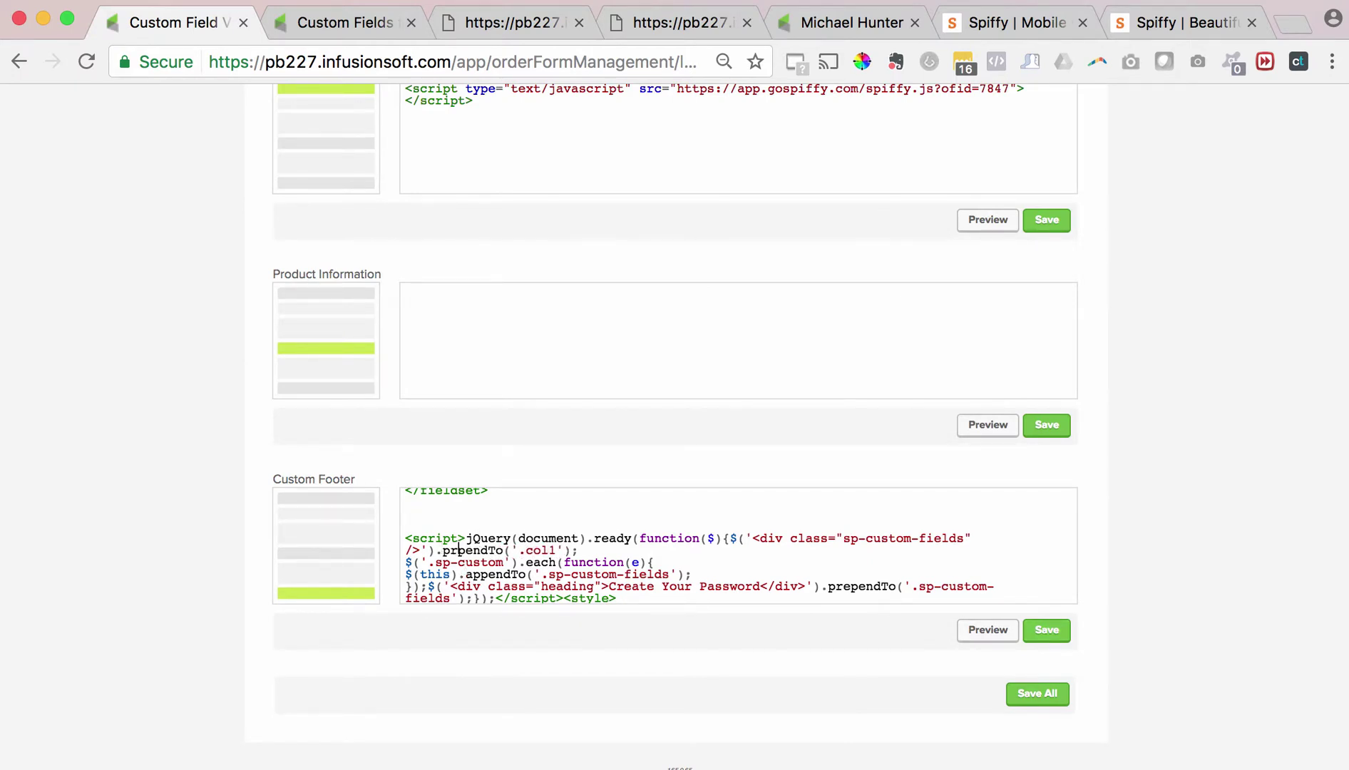
left_click(563, 550)
key("BackSpace")
type("2")
left_click(1044, 632)
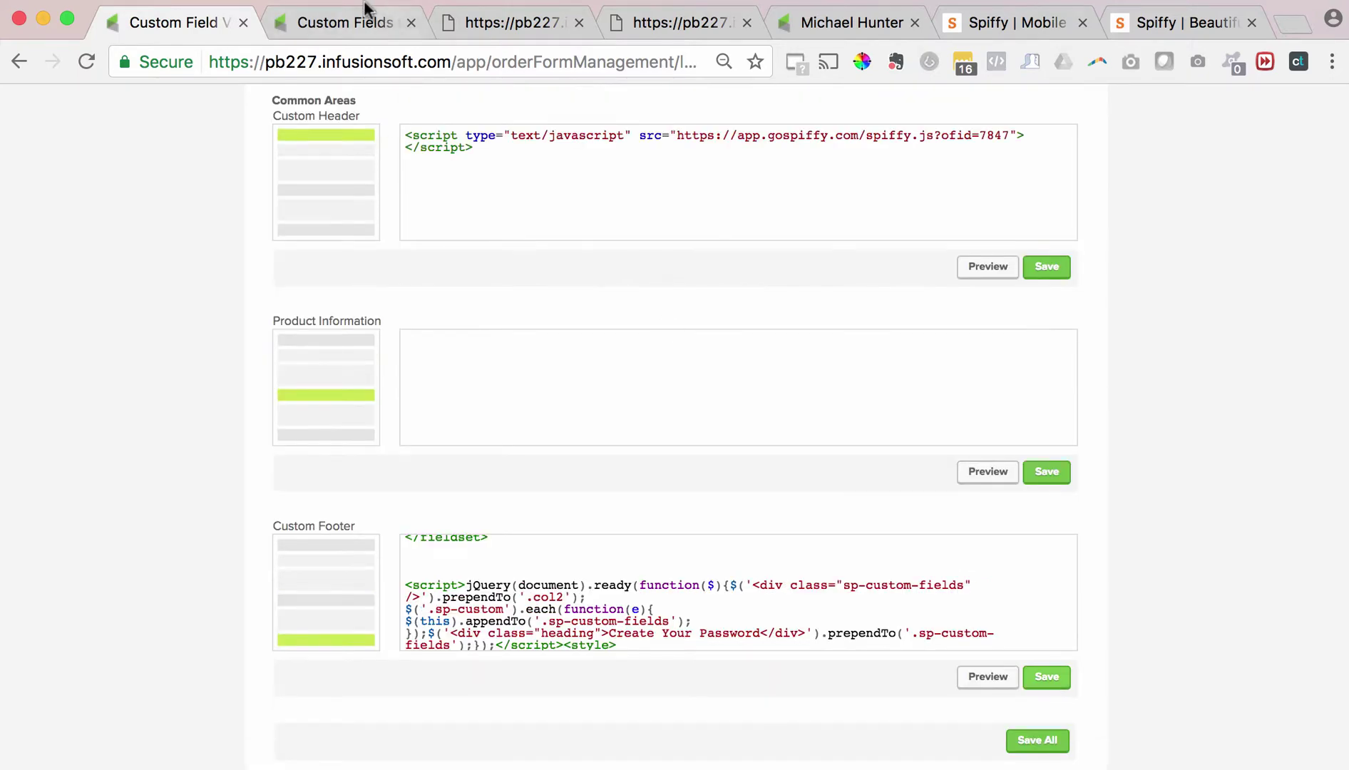
left_click(512, 25)
key("super+r")
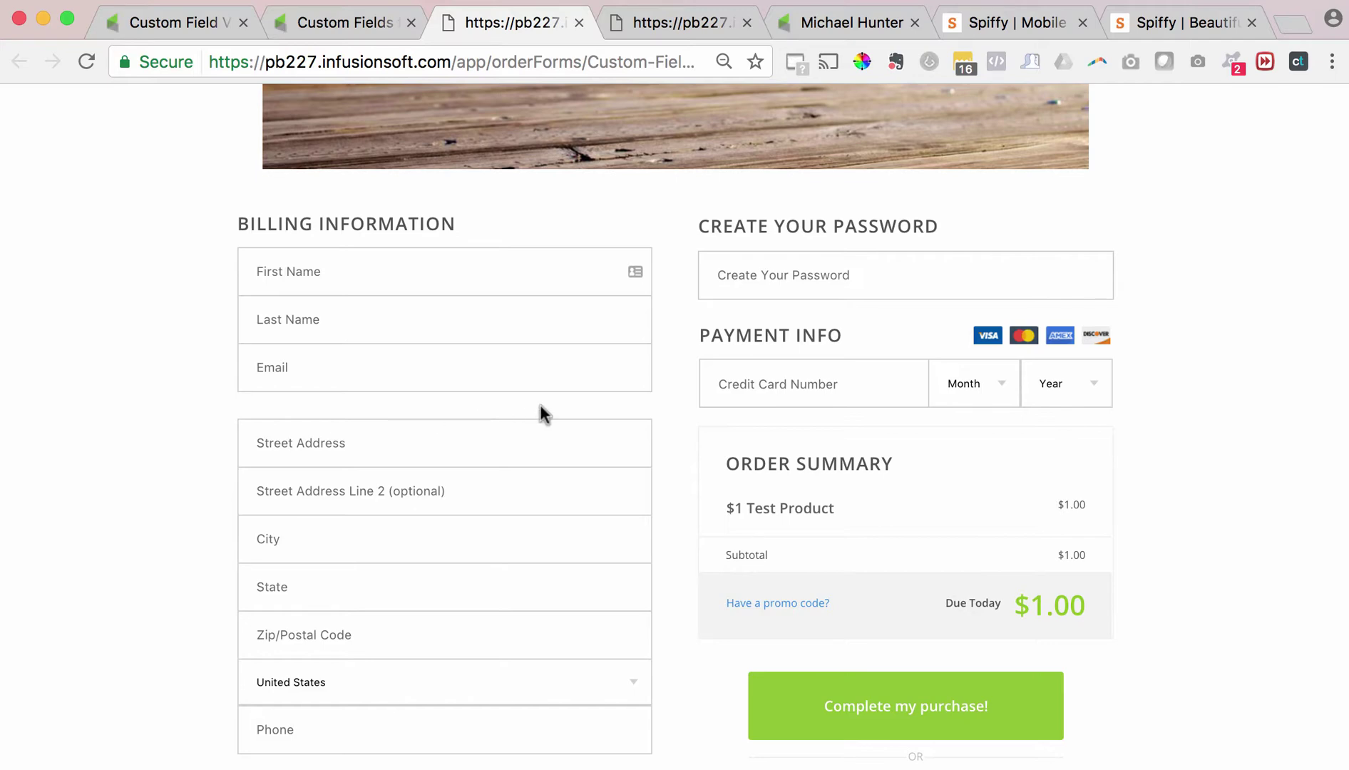
Revert the footer script from prependTo('.col2') to appendTo('.col1') and save it.
left_click(163, 27)
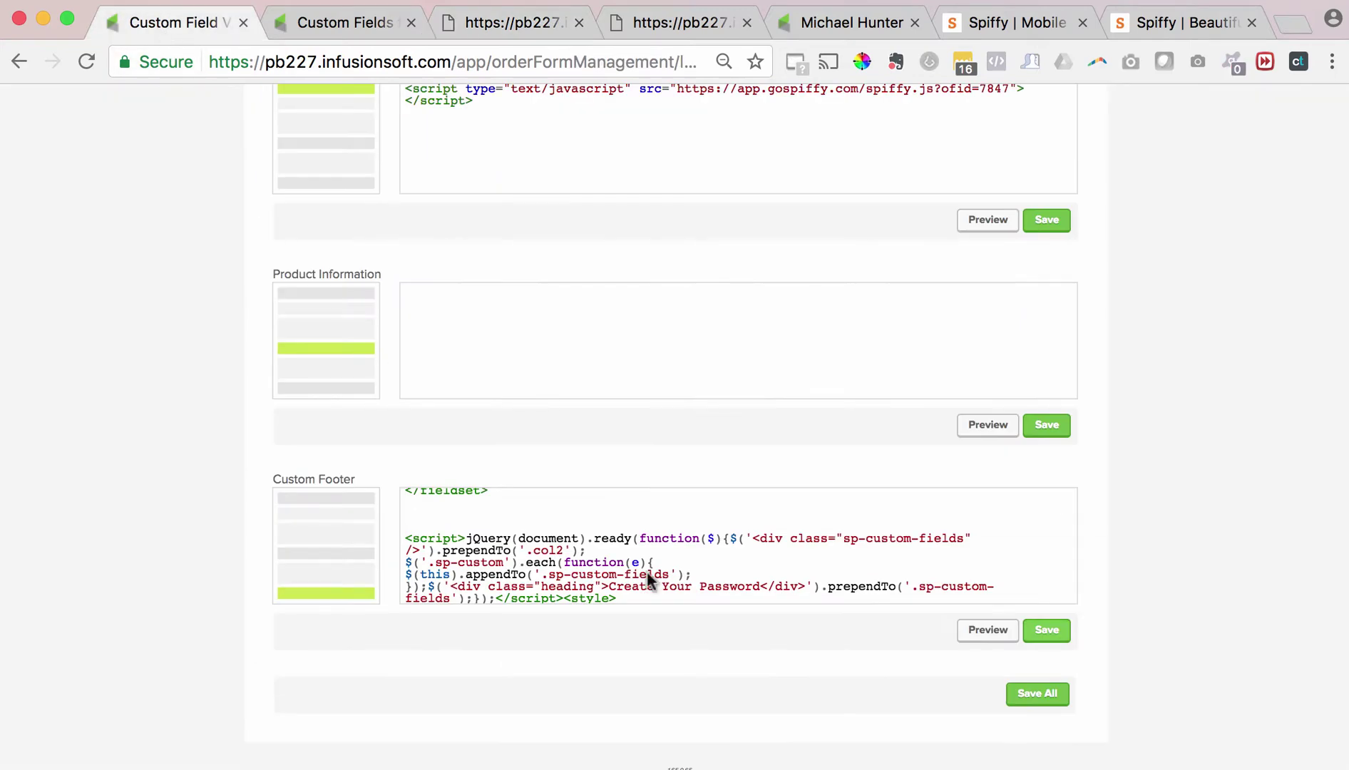
left_click(563, 551)
key("BackSpace")
left_click(467, 551)
key("BackSpace")
key("BackSpace")
key("BackSpace")
type("ap")
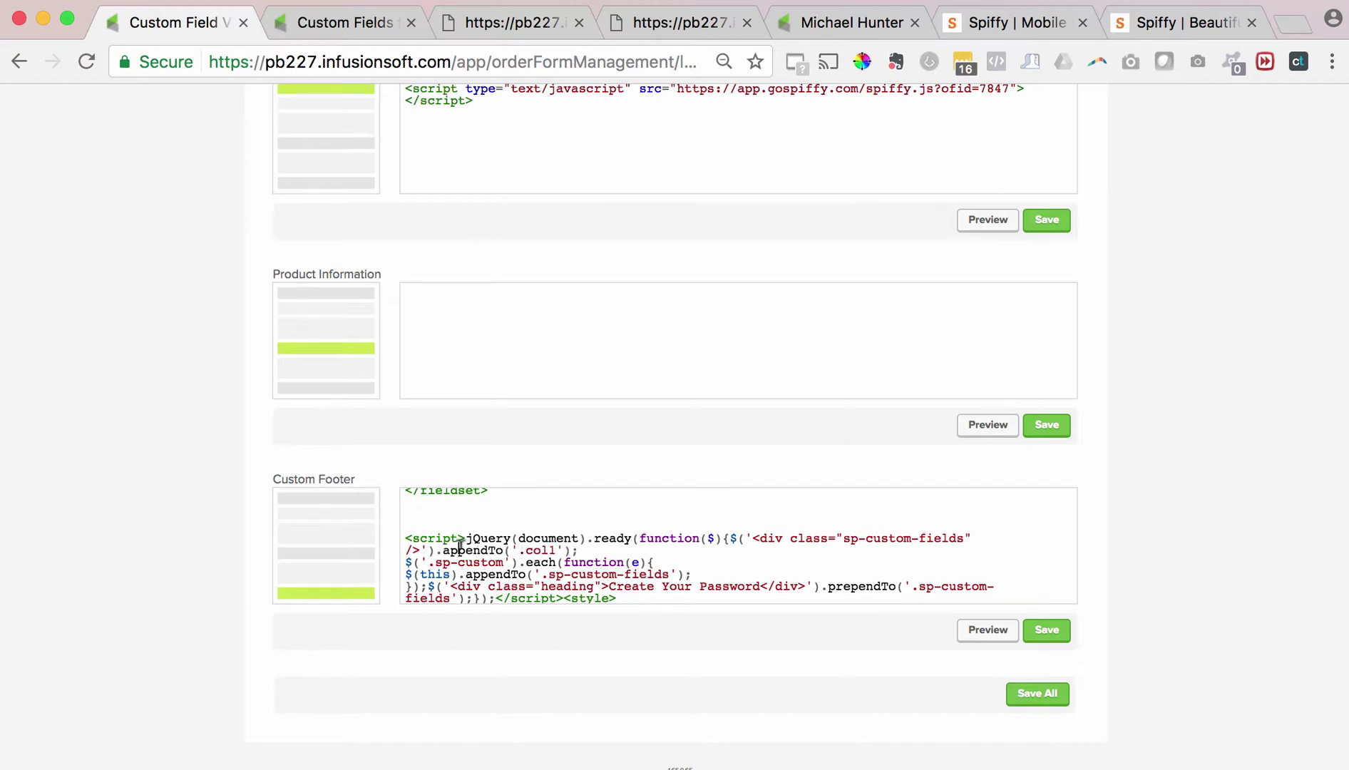
left_click(1056, 628)
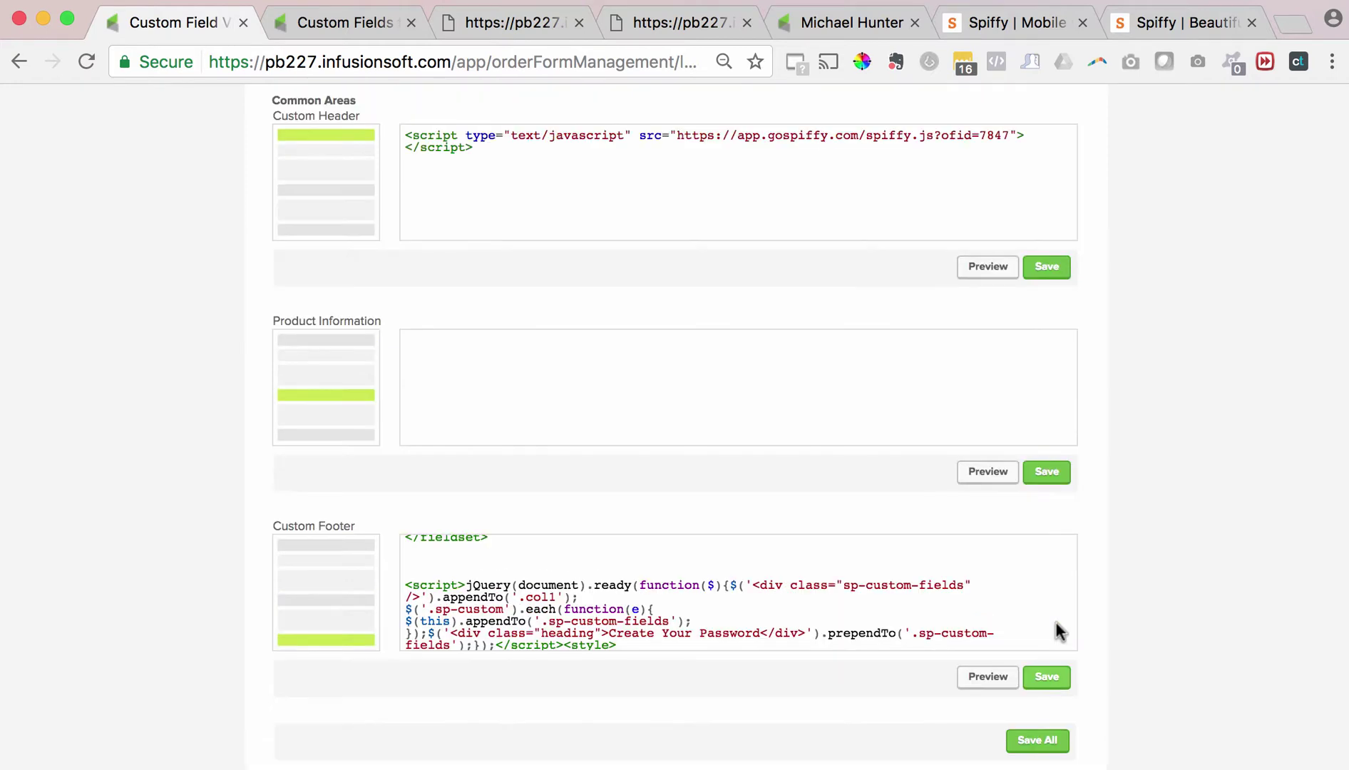
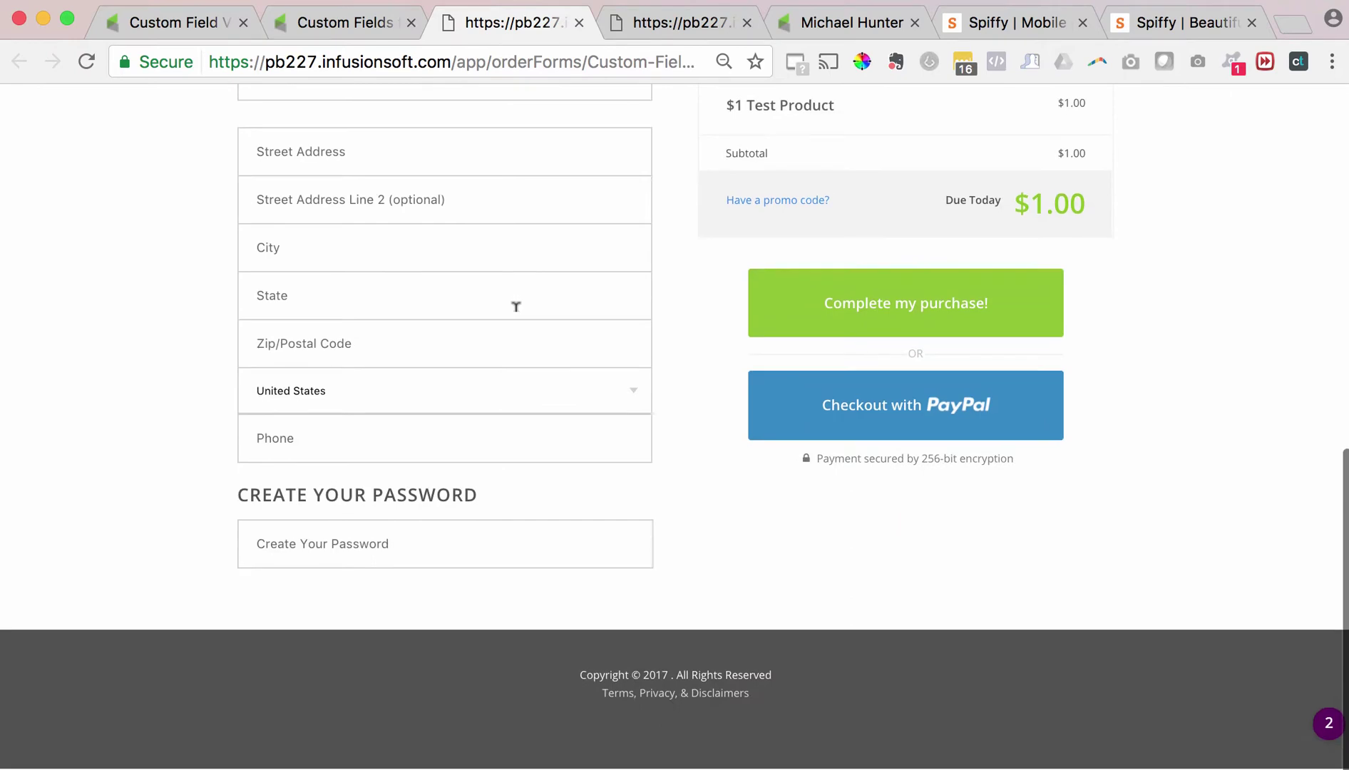
Check the Create Your Password field on the live order form, then switch to Spiffy's custom field snippets.
scroll(516, 306, "up", 5)
scroll(517, 307, "down", 4)
scroll(516, 306, "down", 2)
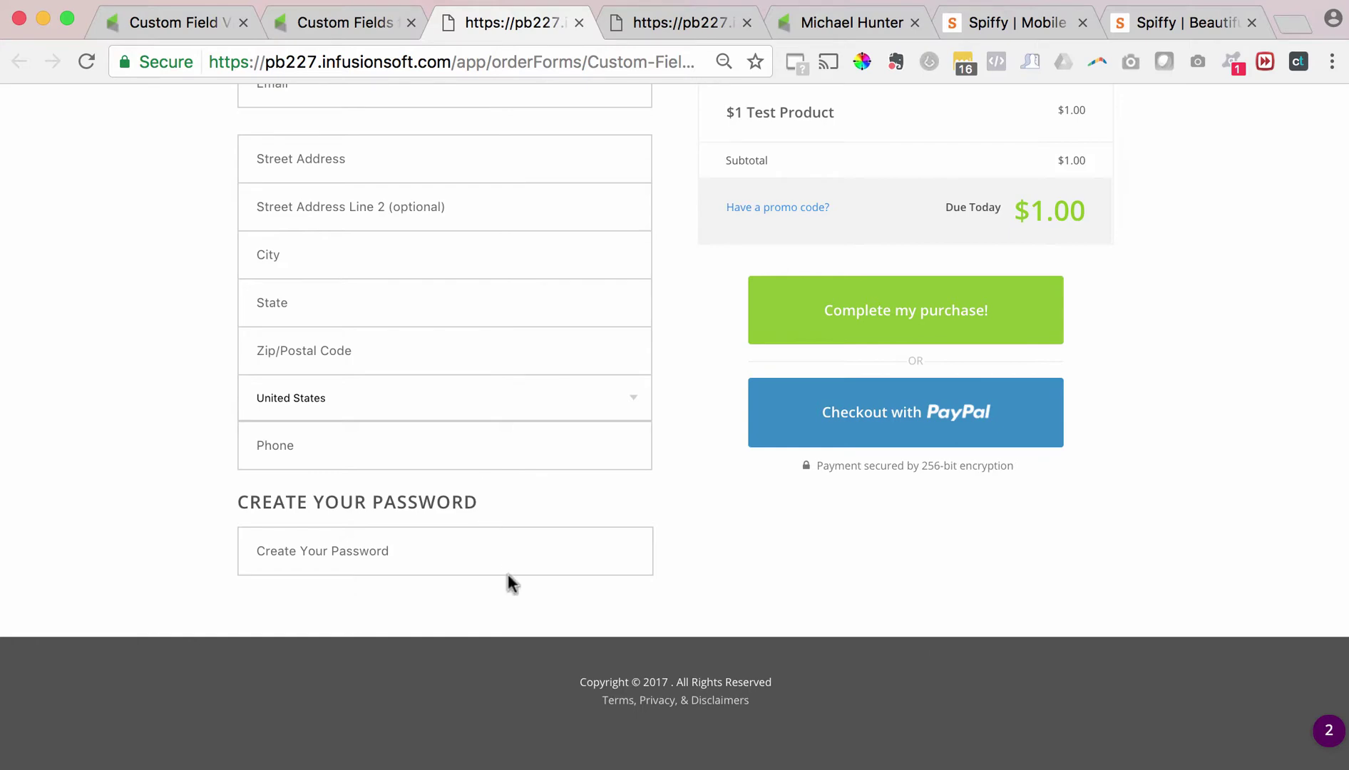
left_click(957, 24)
scroll(501, 268, "up", 12)
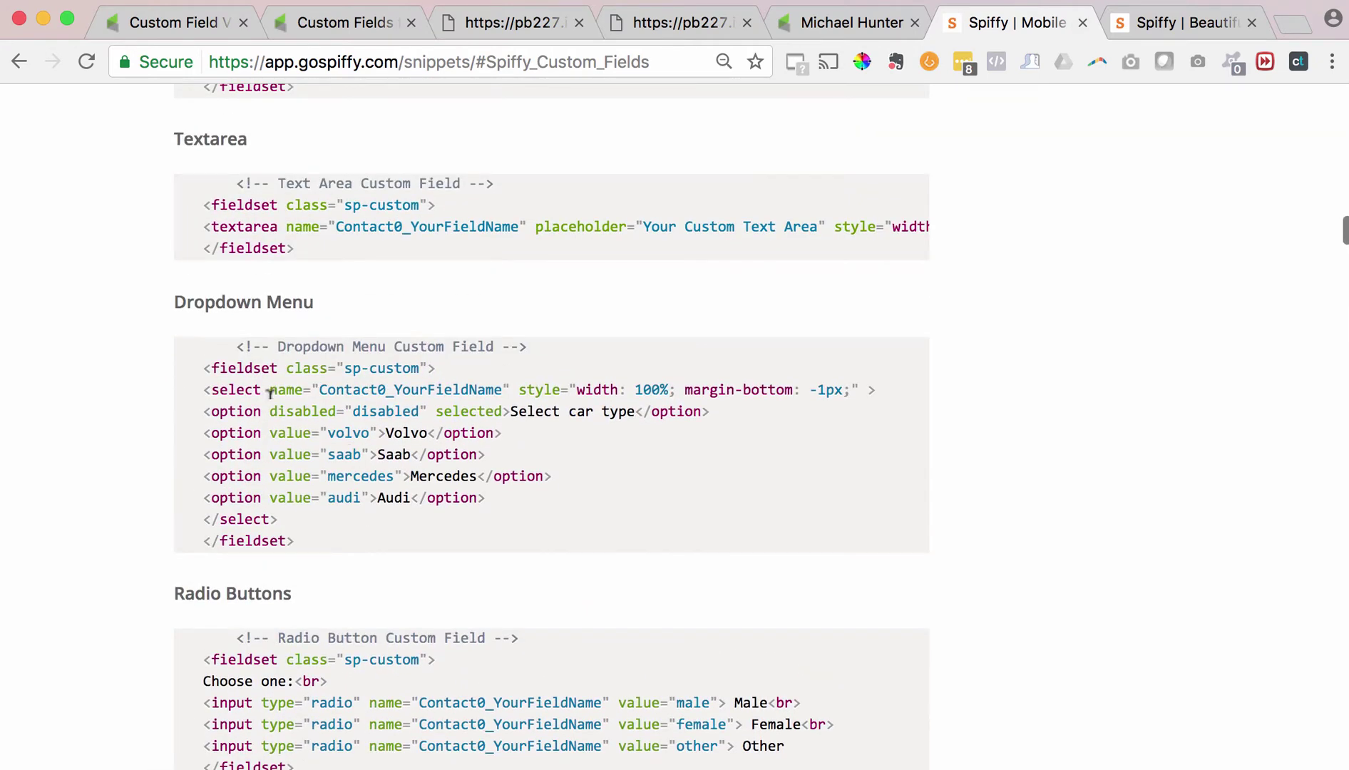
Copy Spiffy's Dropdown Menu snippet and return to the order form's HTML areas editor.
left_click(303, 399)
key("super+c")
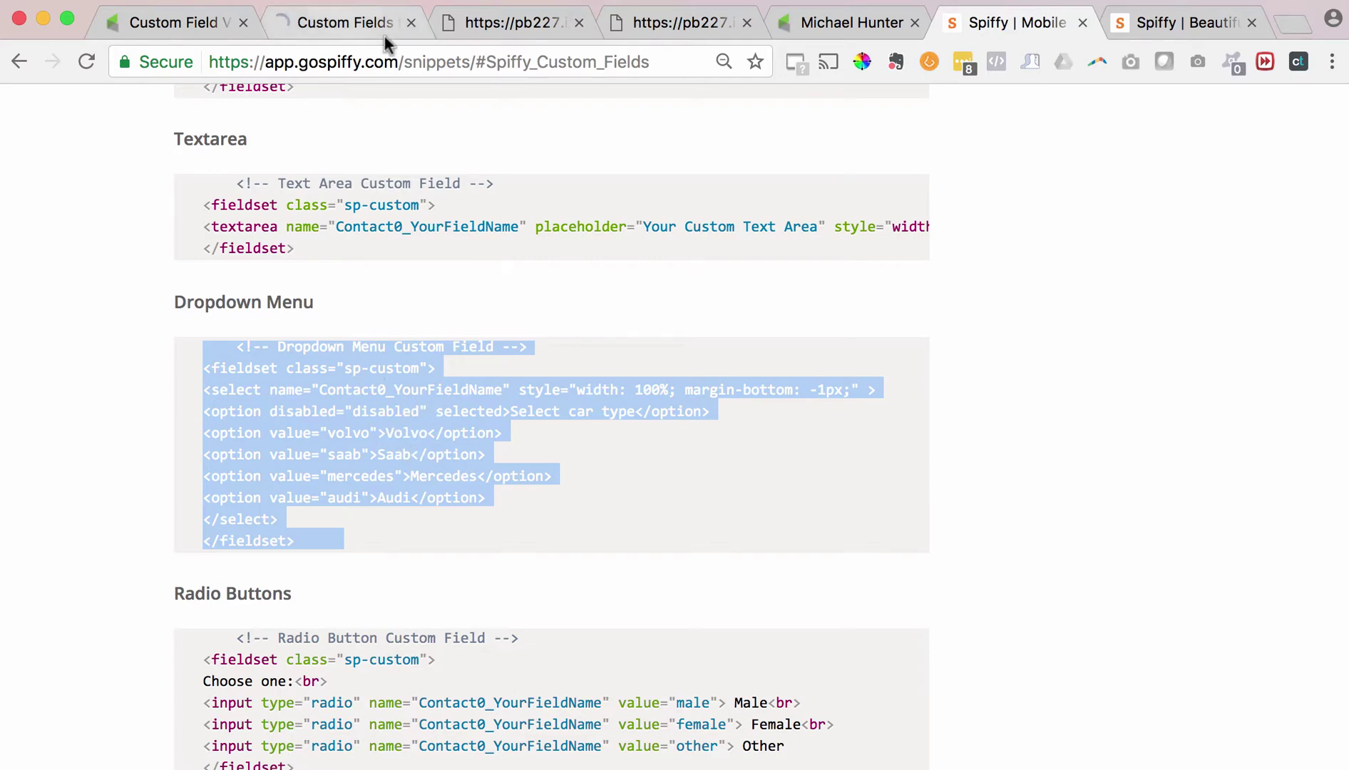
left_click(196, 25)
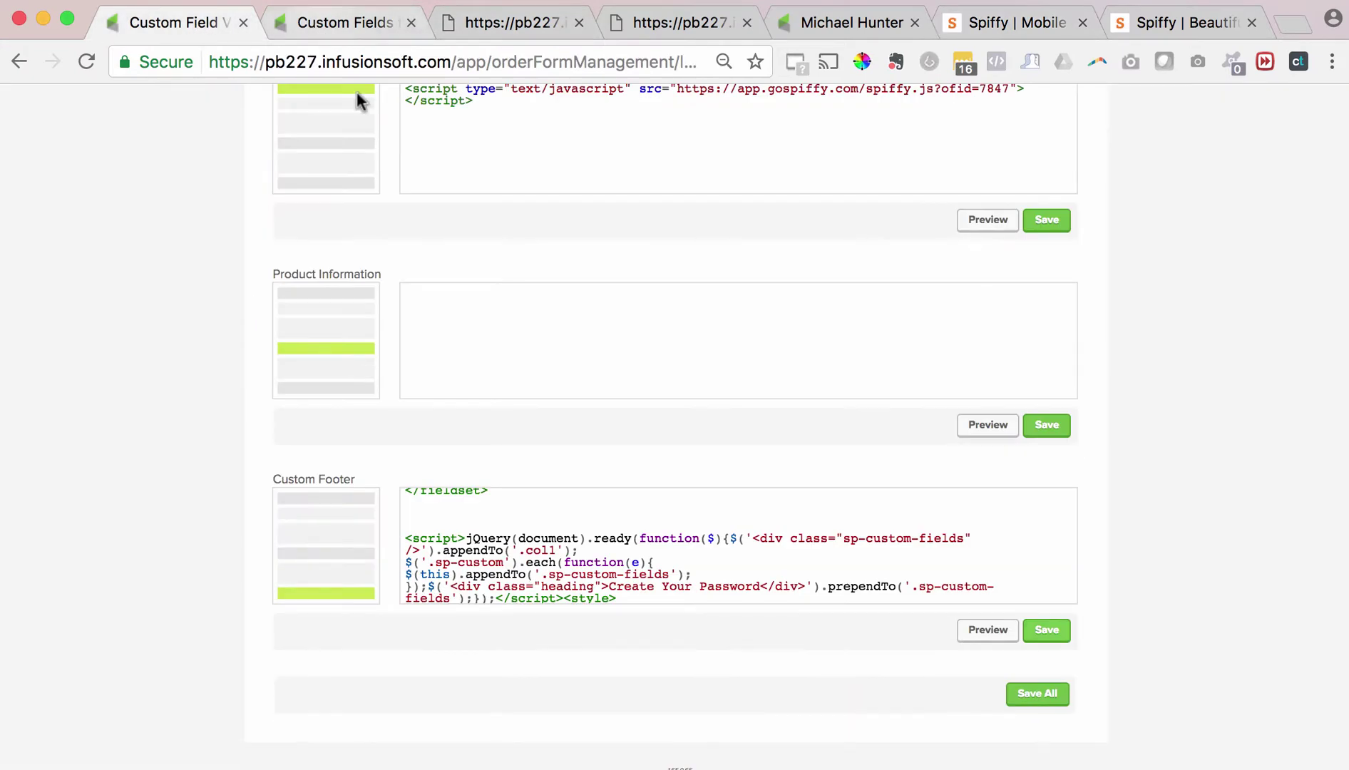
Paste the Dropdown Menu code below the password field in the Custom Footer, mark YourFieldName, and save.
left_click(567, 508)
scroll(567, 508, "up", 2)
scroll(566, 507, "down", 2)
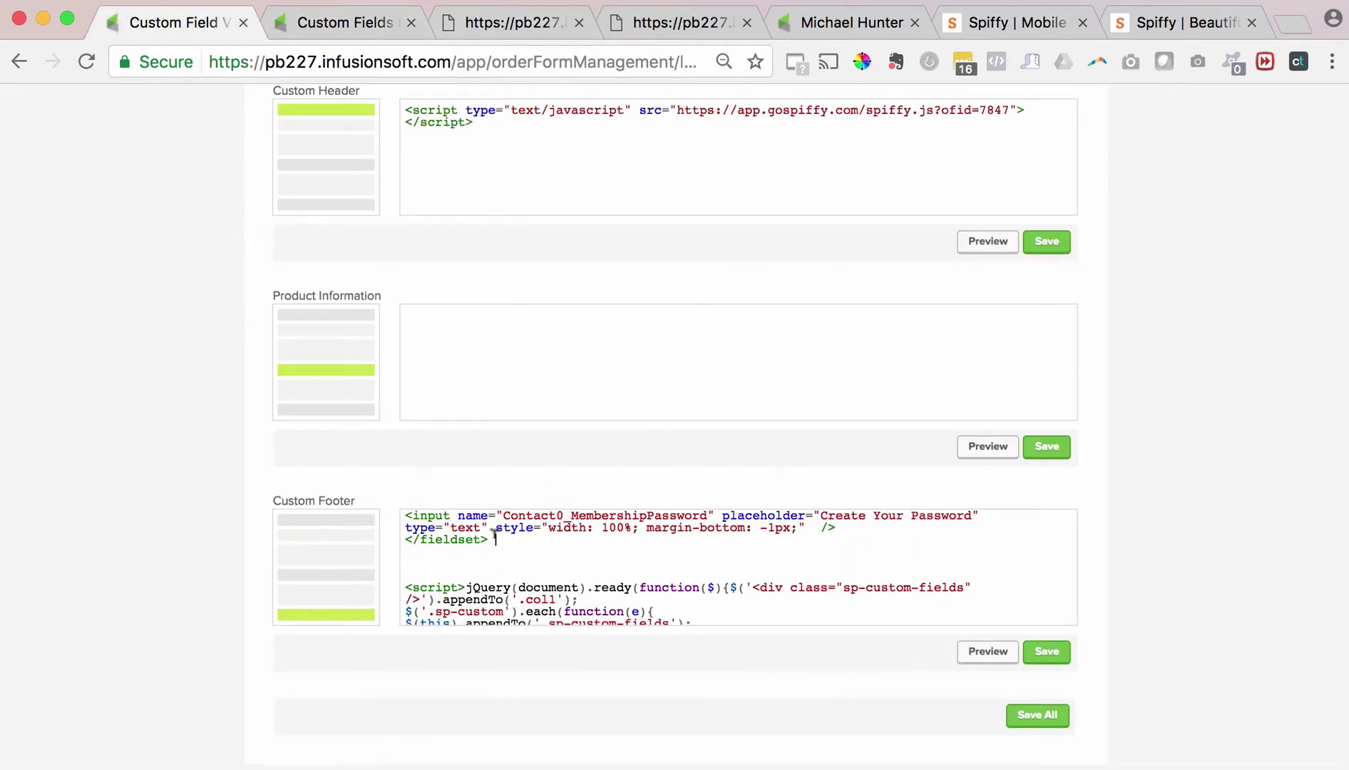
key("Return")
key("super+v")
scroll(602, 545, "up", 4)
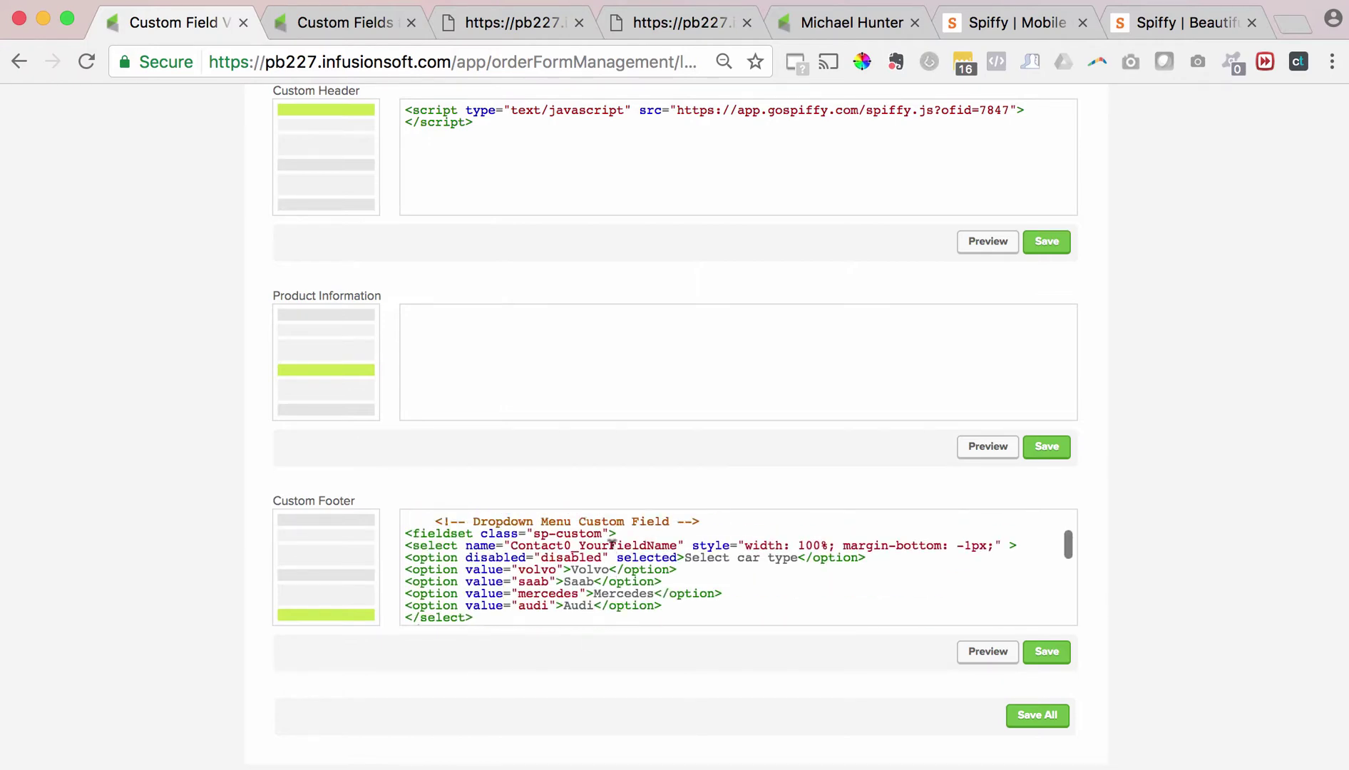
scroll(612, 545, "up", 1)
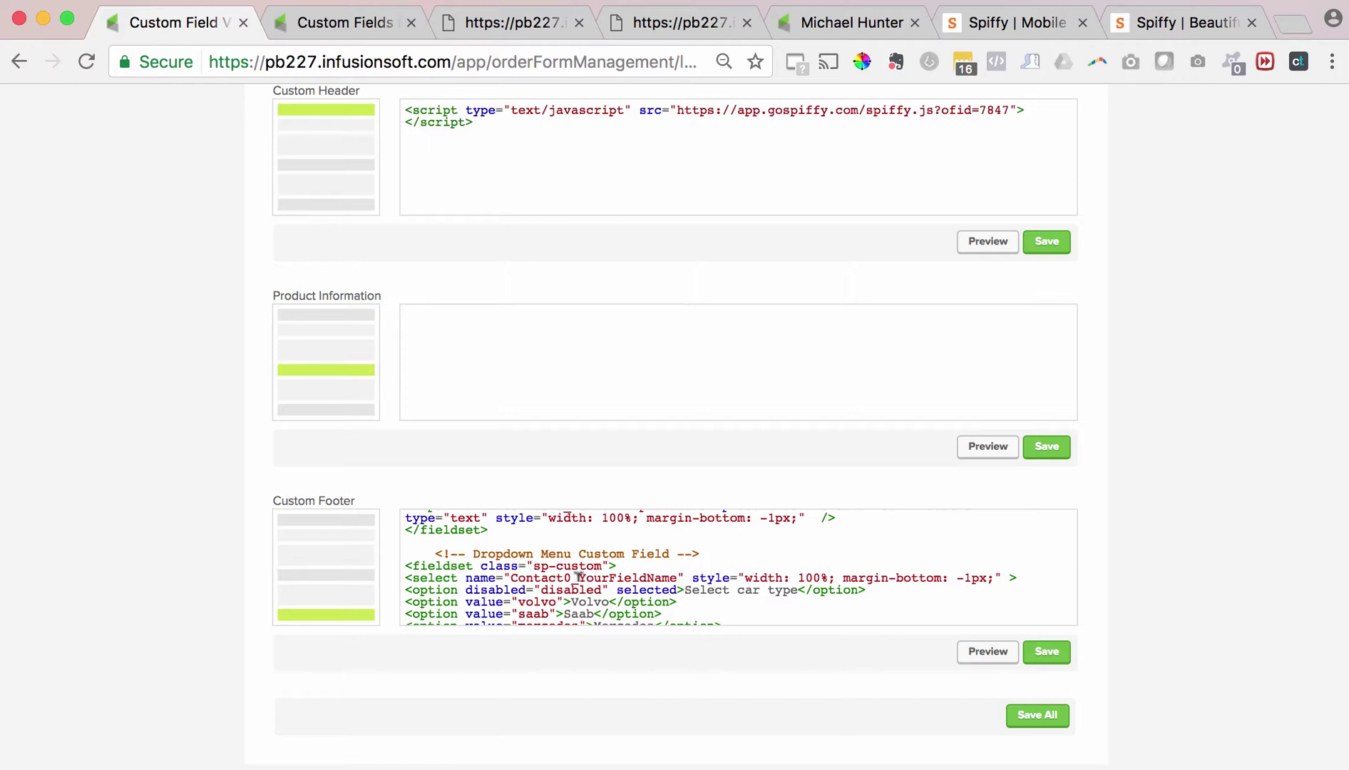
left_click_drag(579, 577, 675, 574)
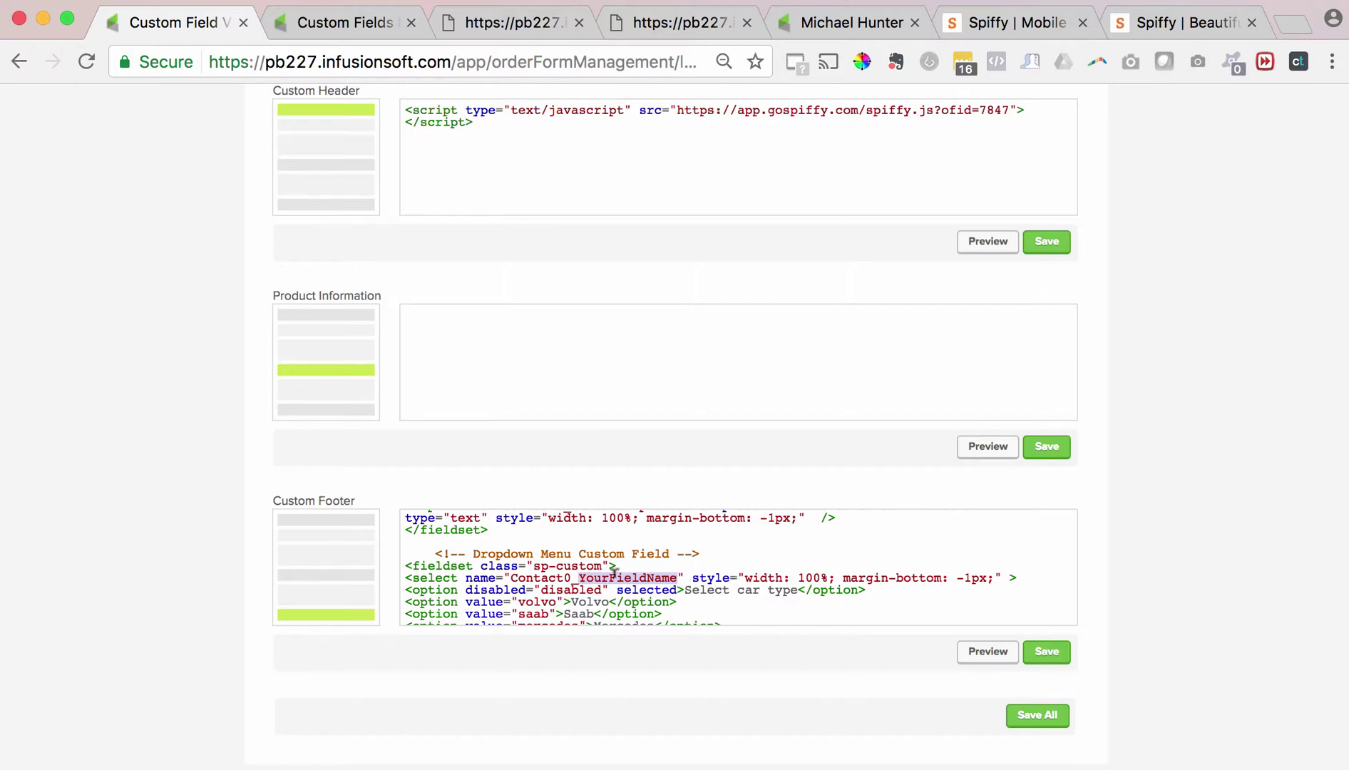
scroll(615, 573, "down", 5)
scroll(615, 593, "up", 2)
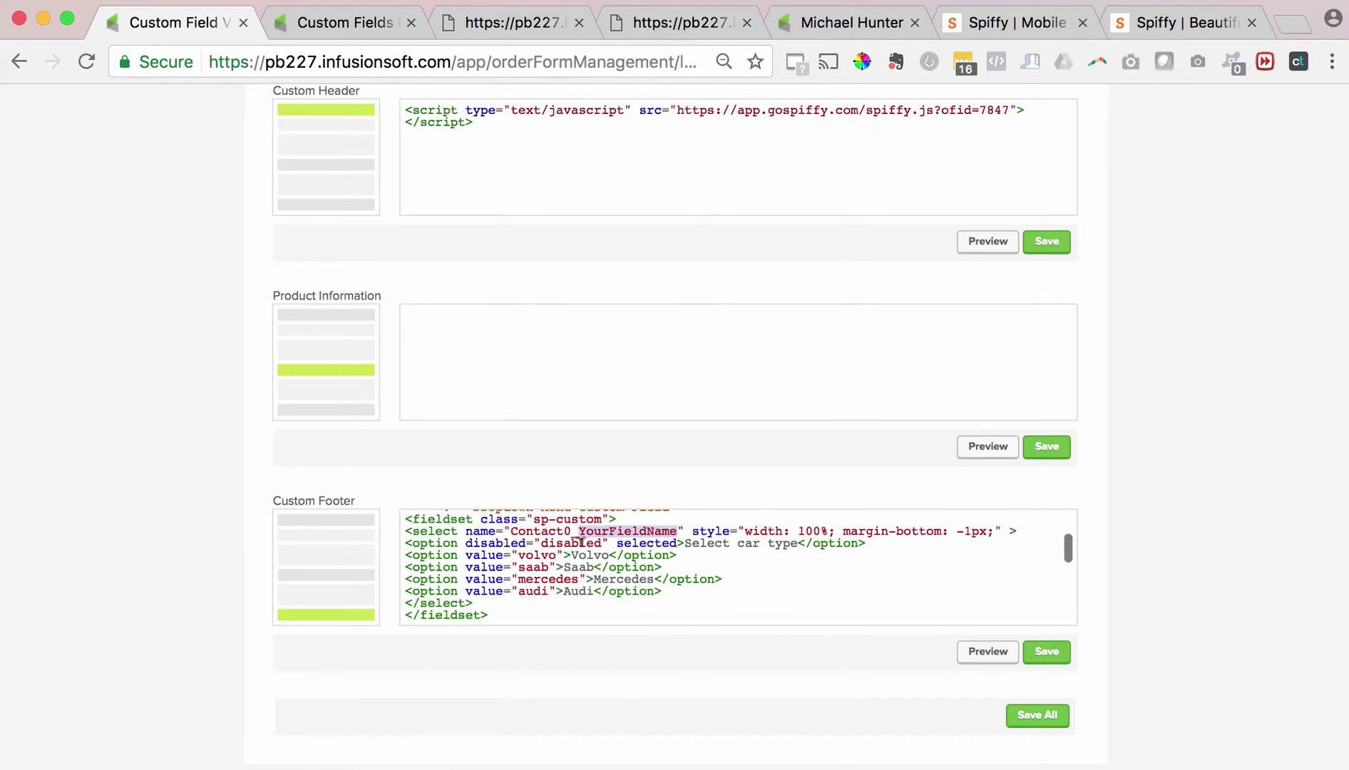
left_click(1048, 652)
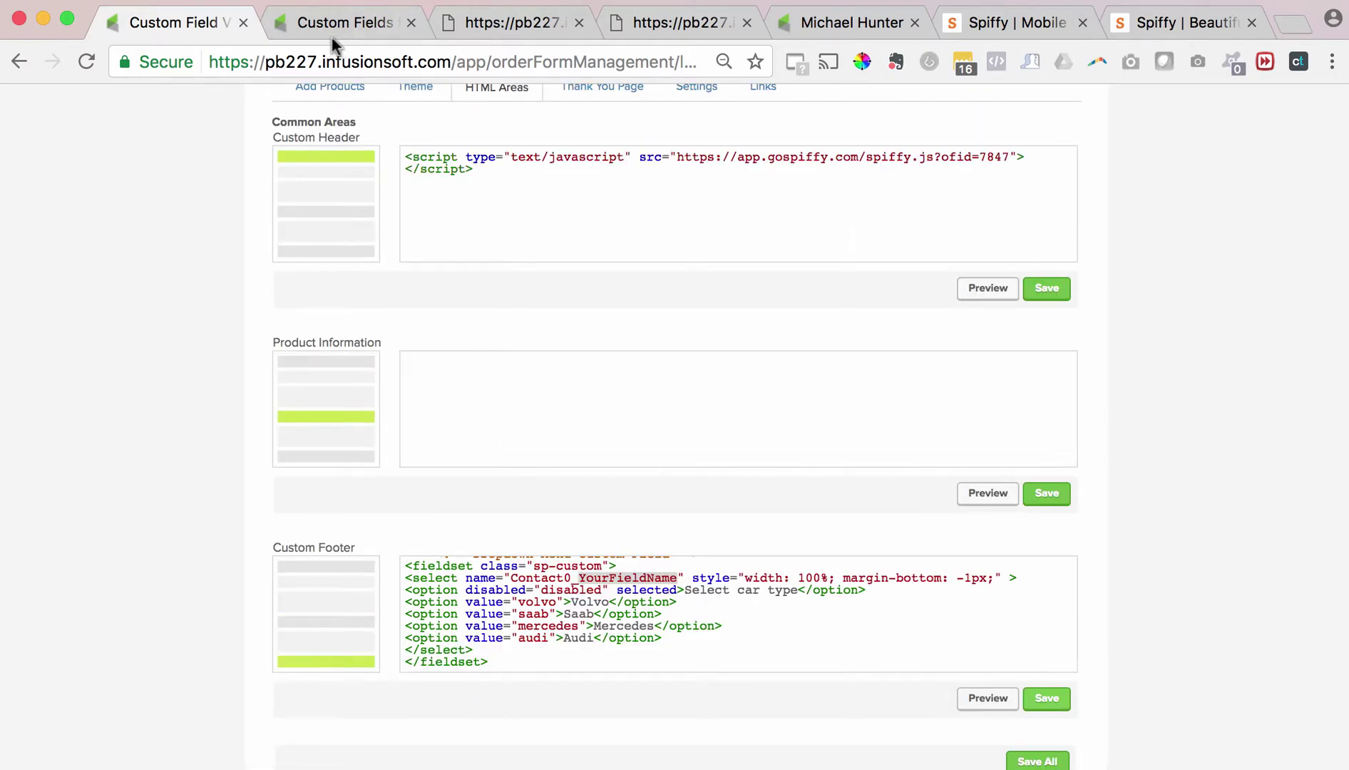
Reload the order form to check the Select car type dropdown's four cars, then return to Spiffy.
left_click(524, 22)
key("super+r")
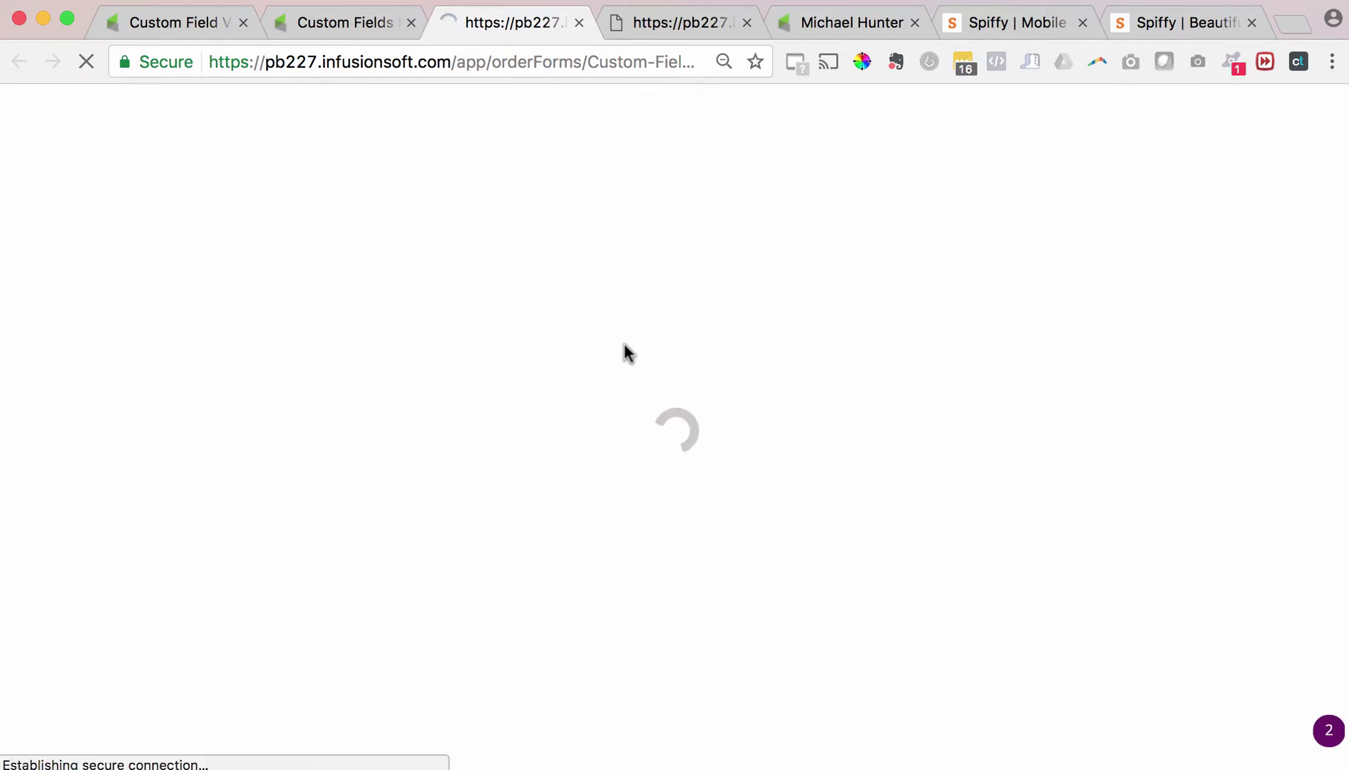
scroll(626, 340, "down", 1)
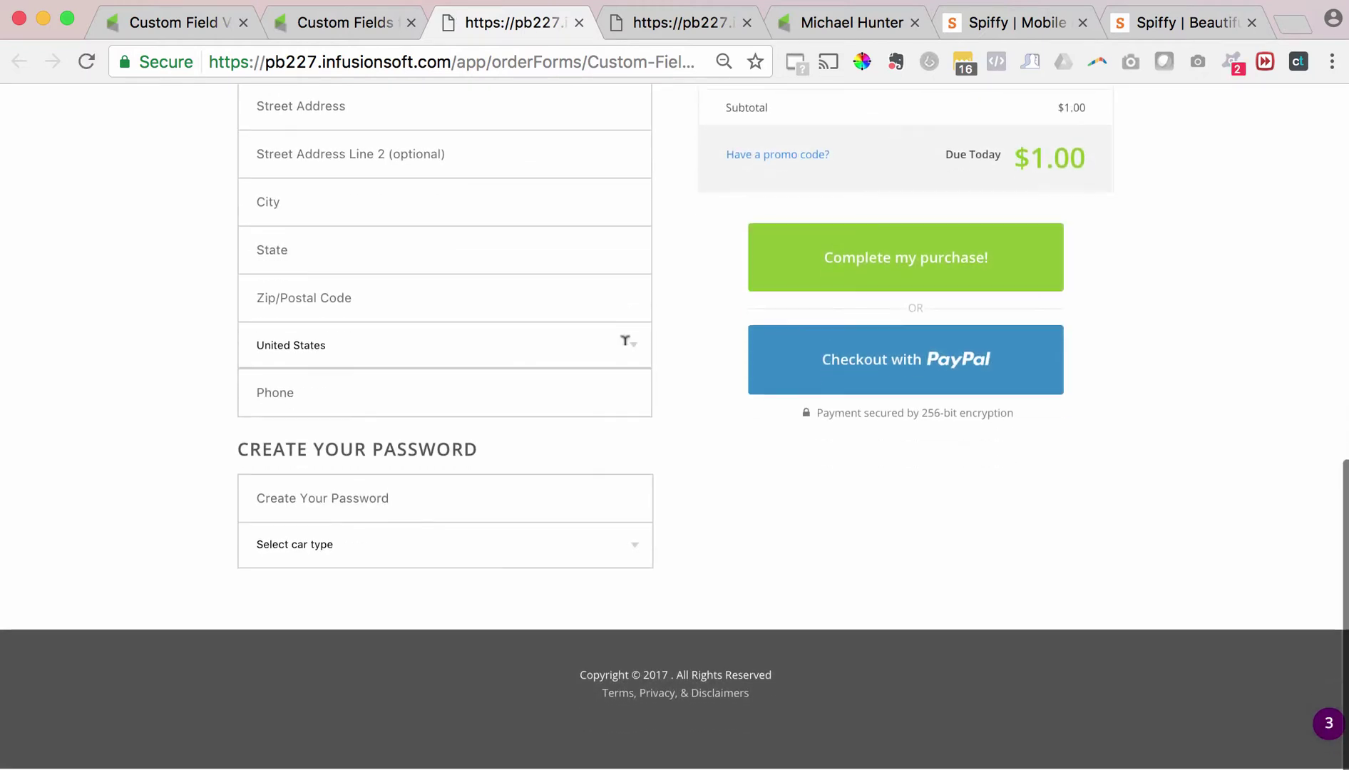
left_click(605, 559)
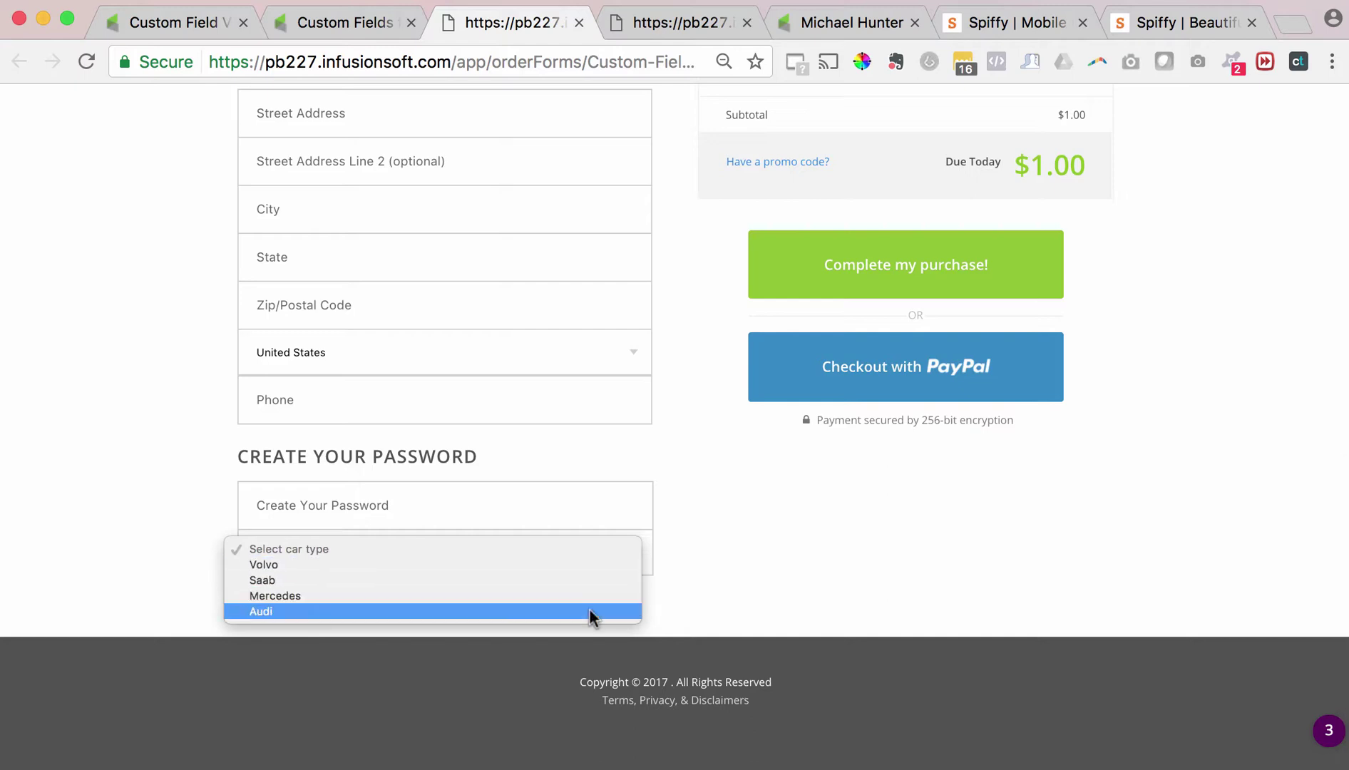
left_click(748, 512)
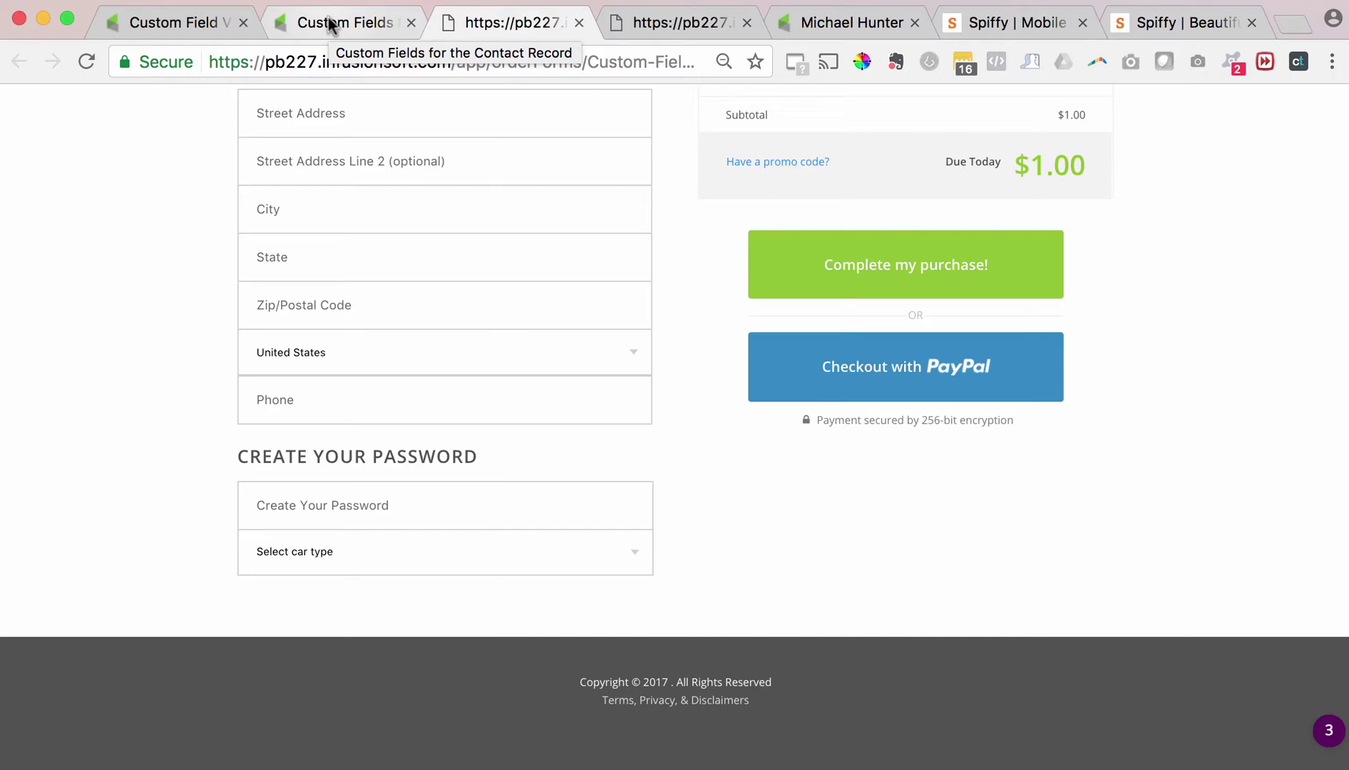
key("super+6")
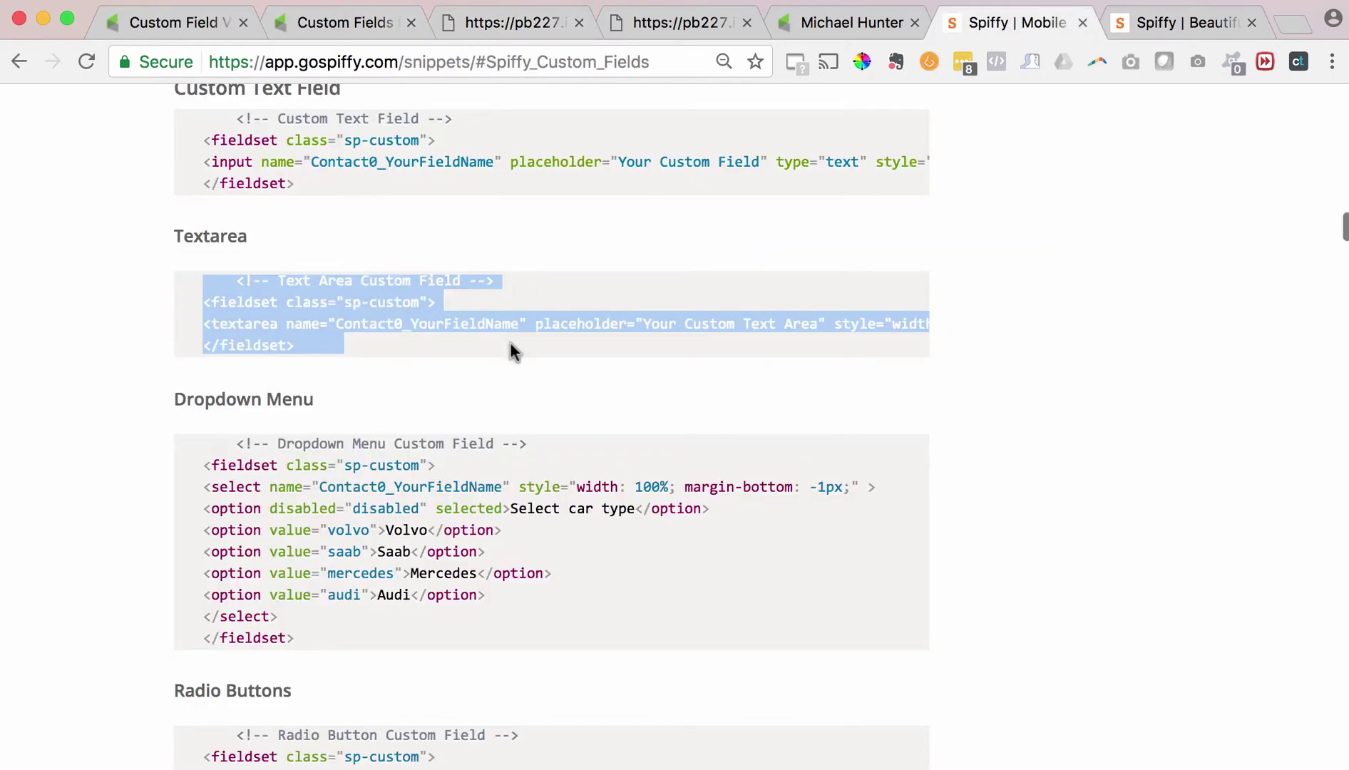
Copy Spiffy's Textarea snippet and go back to the order form page.
scroll(746, 314, "down", 2)
left_click(745, 314)
scroll(745, 314, "down", 3)
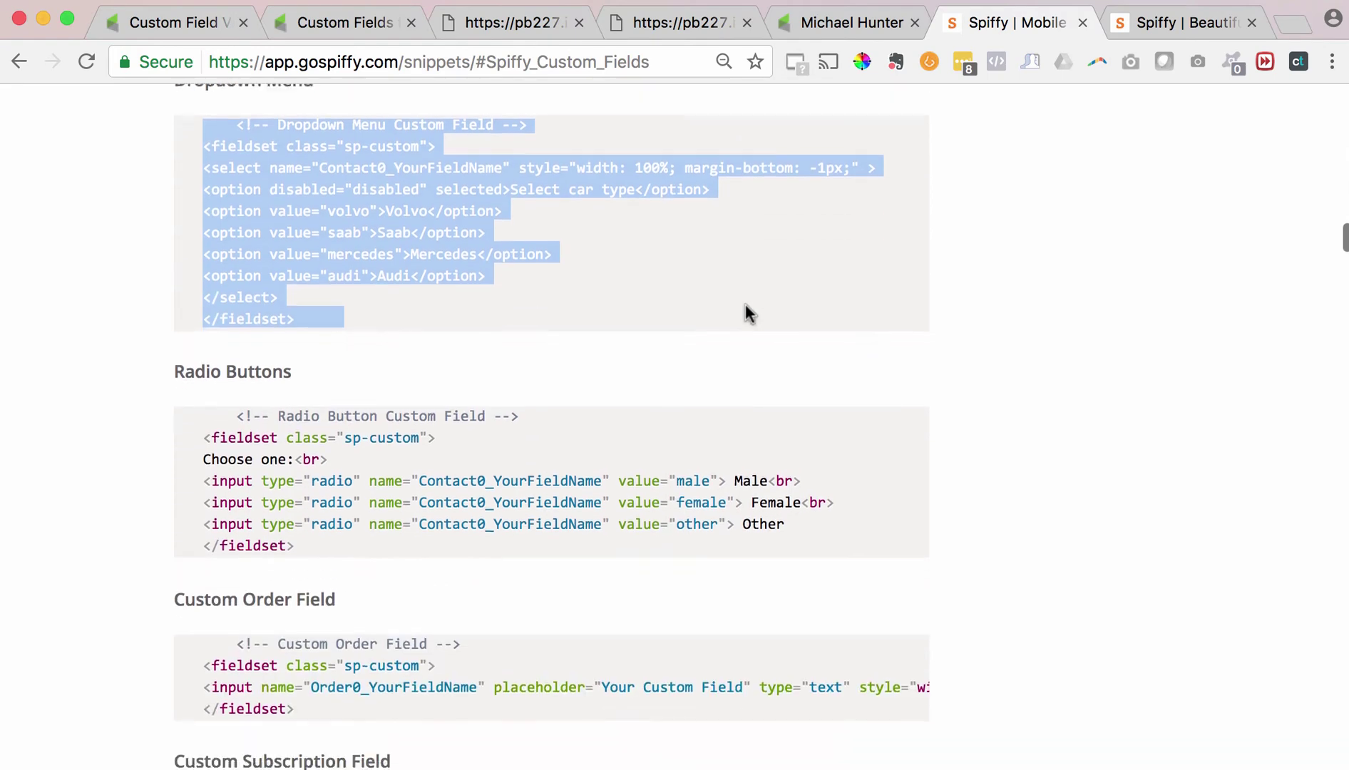
scroll(745, 307, "up", 5)
left_click(516, 285)
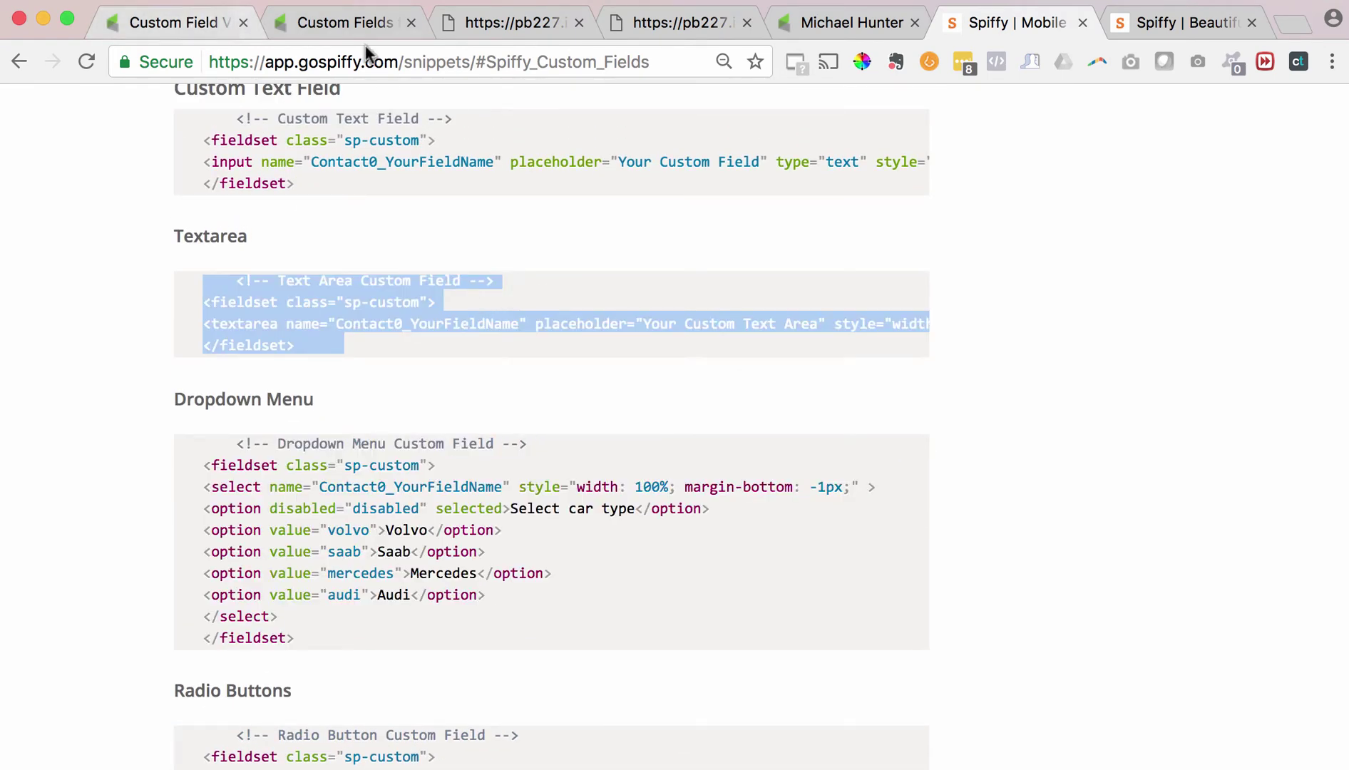
left_click(477, 21)
scroll(535, 474, "up", 3)
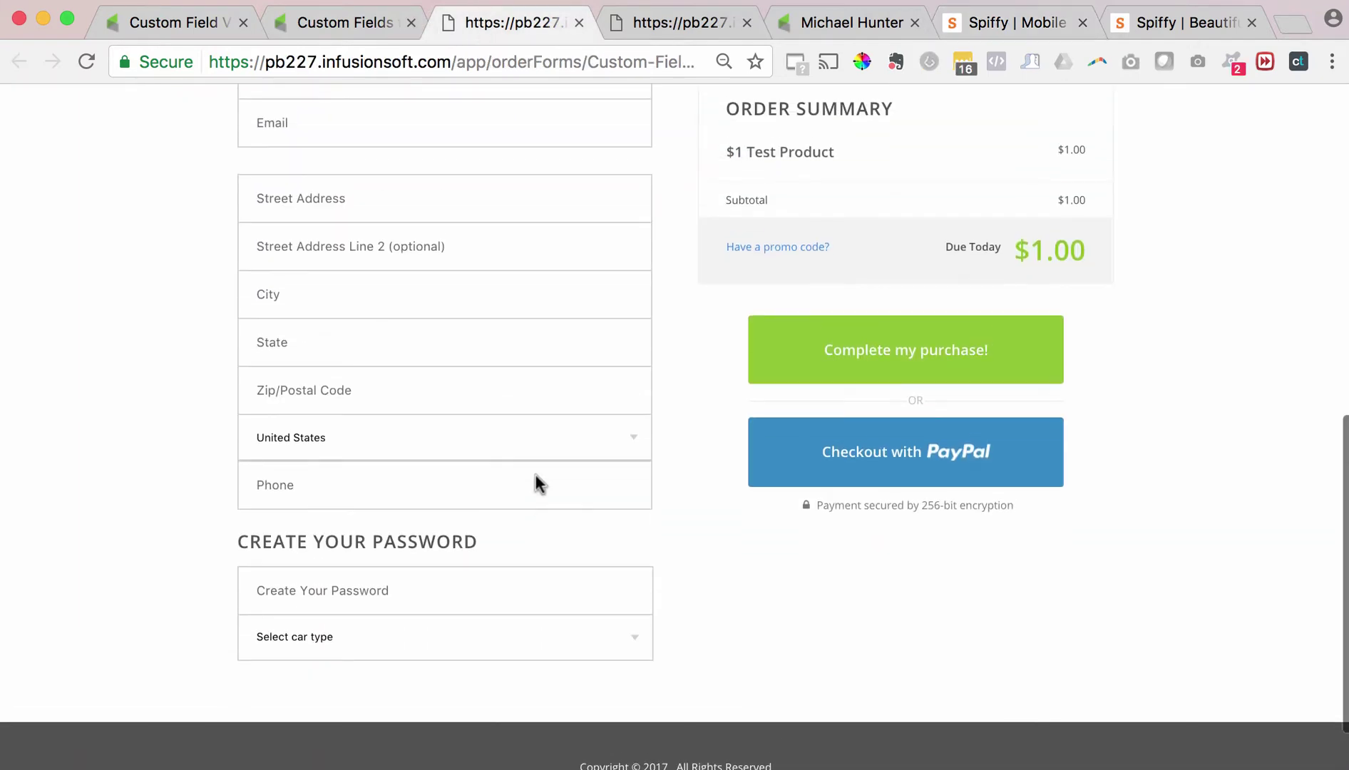
Paste the Textarea code below the dropdown code in the Custom Footer, mark YourFieldName, and save.
left_click(225, 23)
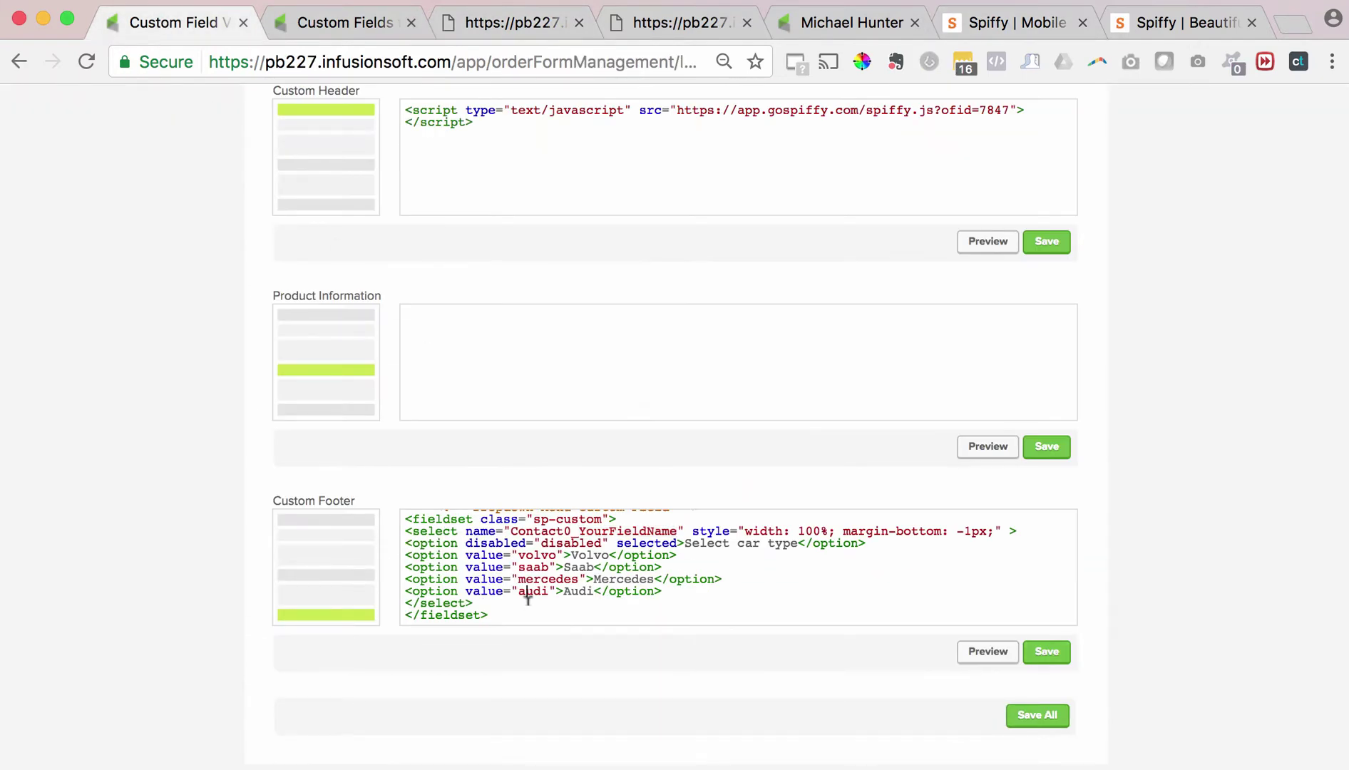
left_click(503, 614)
key("Return")
key("Return")
type("<!-- Text Area Custom Field --> <fieldset class=\"sp-custom\"> <textarea name=\"Contact0_YourFieldName\" placeholder=\"Your Custom Text Area\" style=\"width: 100%; margin-bottom: -1px;\" ></textarea> </fieldset>")
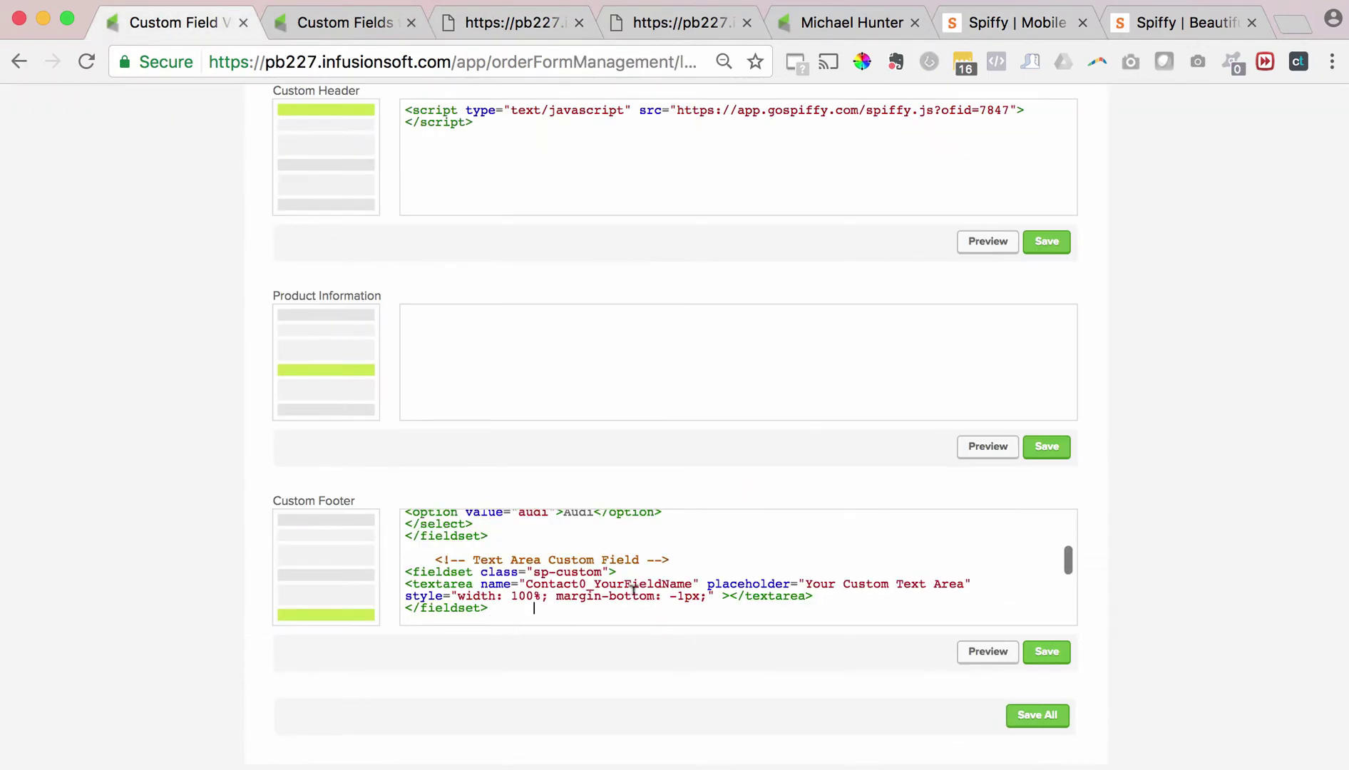
left_click_drag(595, 584, 696, 579)
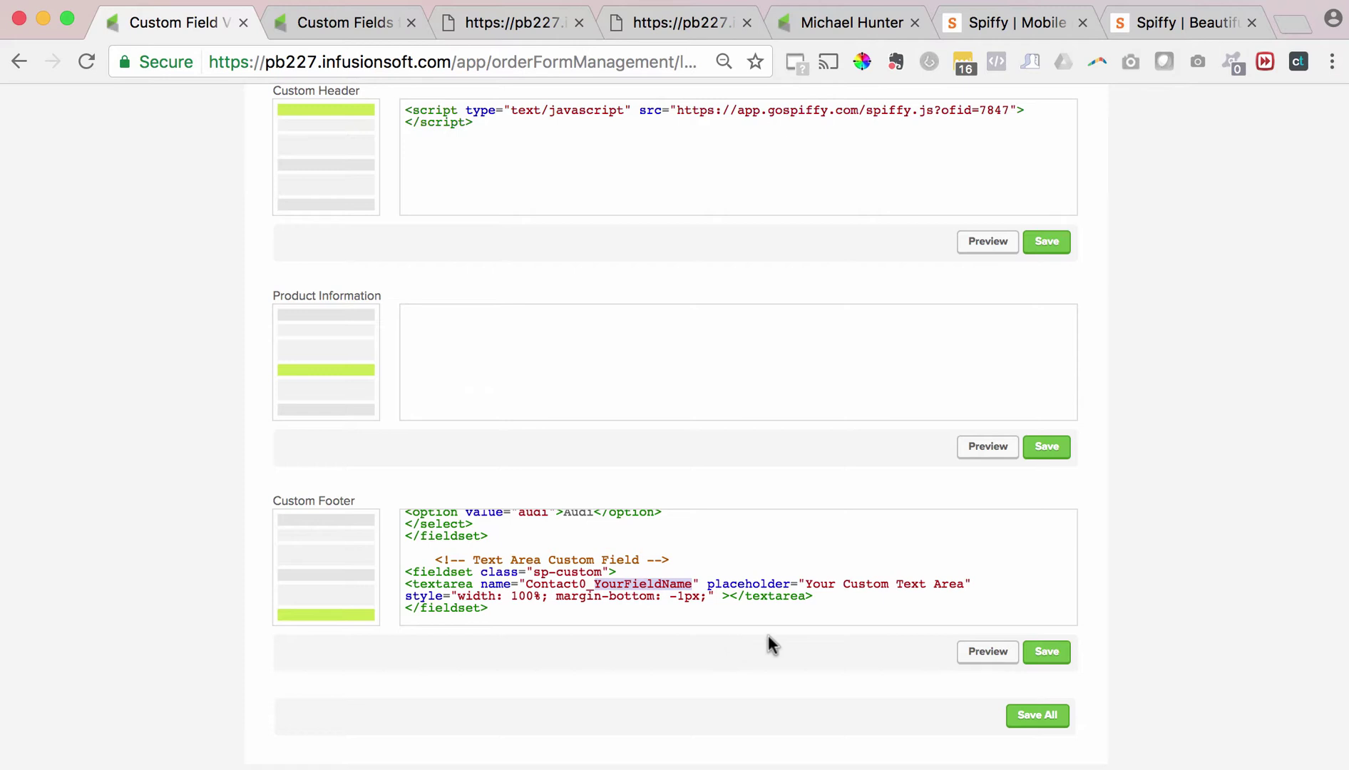
left_click(1048, 652)
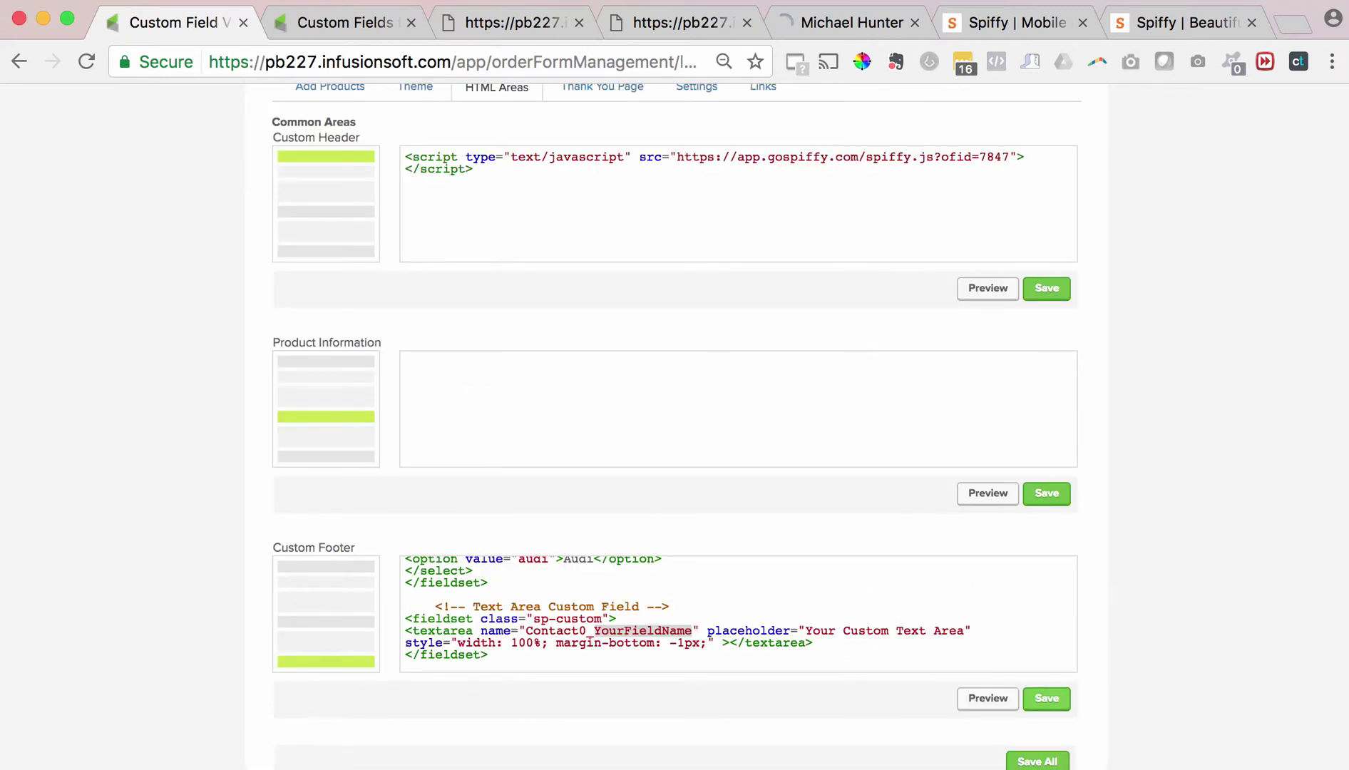
Reload the order form to verify Your Custom Text Area under Select car type, then return to HTML areas.
left_click(500, 33)
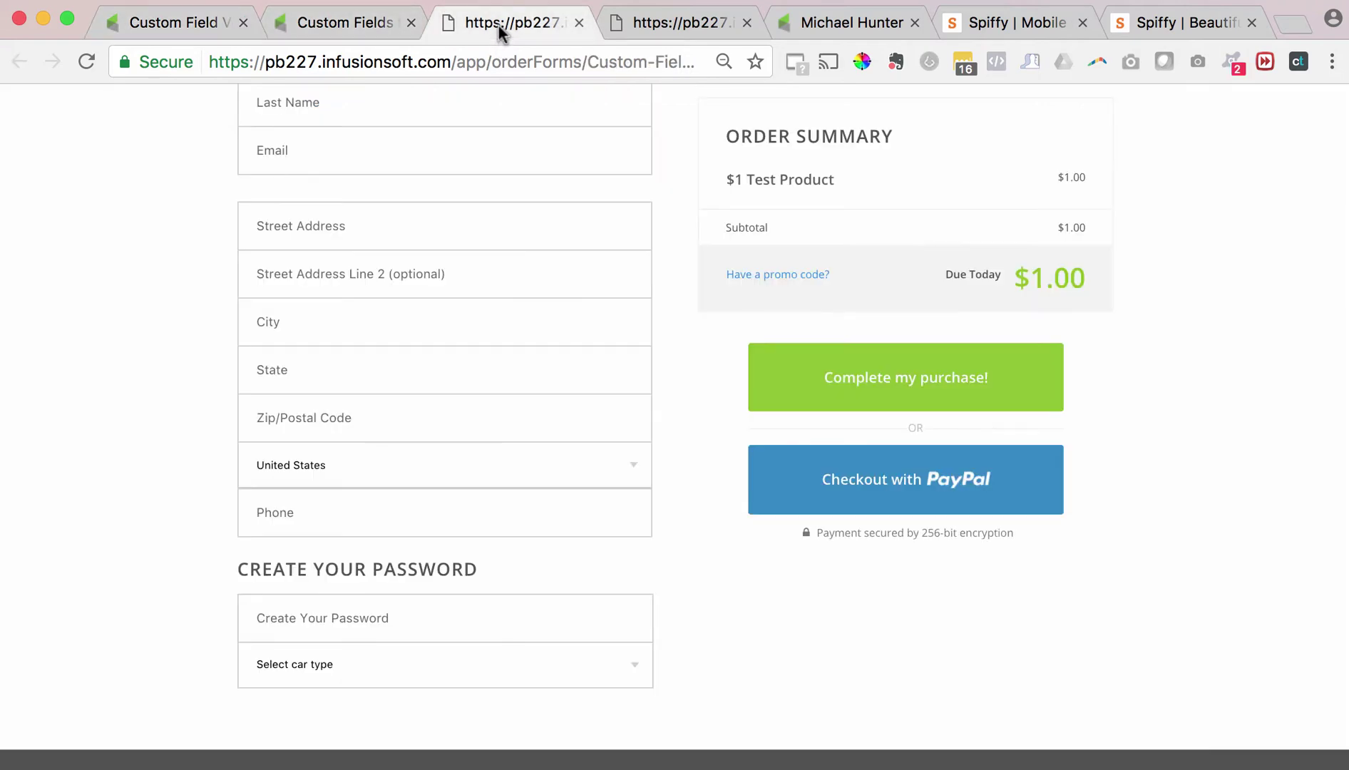
key("super+r")
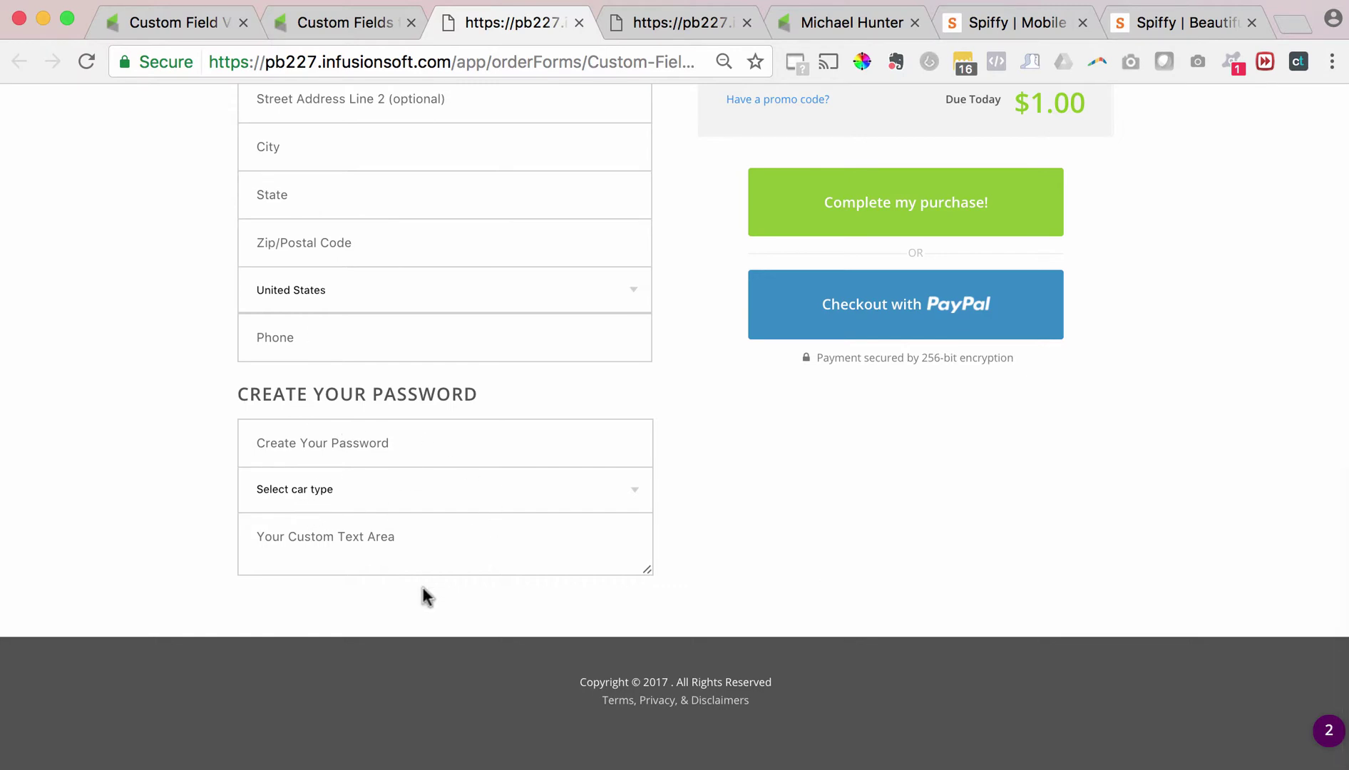
scroll(699, 454, "up", 6)
scroll(701, 451, "down", 6)
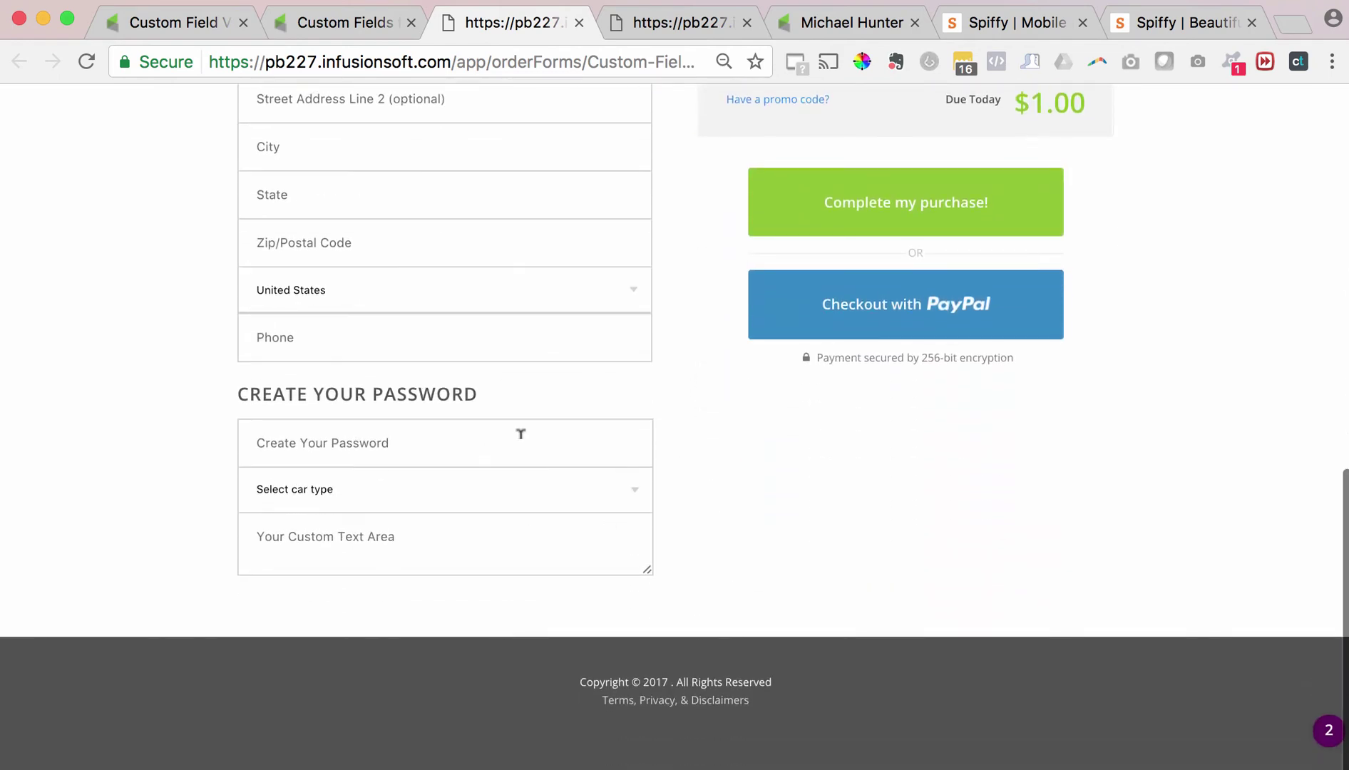
scroll(629, 472, "up", 6)
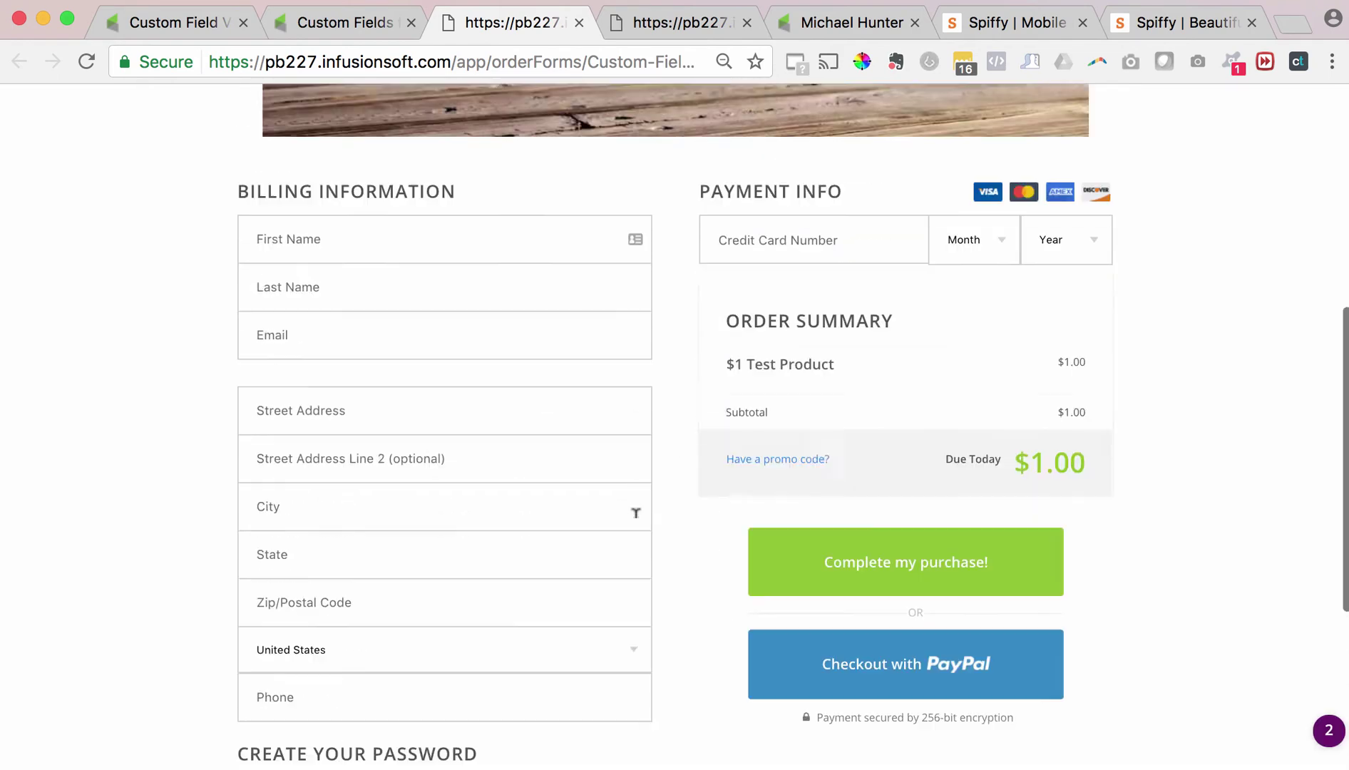
left_click(436, 239)
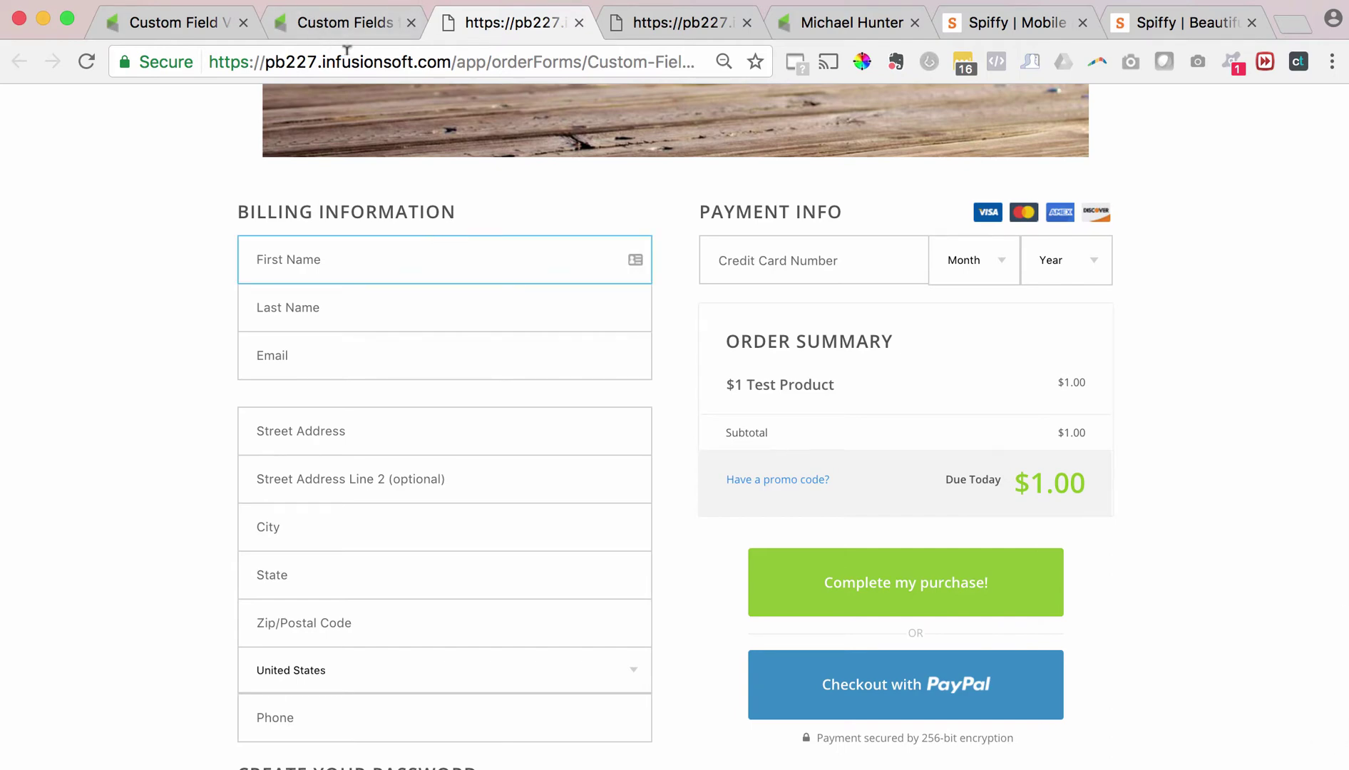
key("super+1")
Delete the dropdown and text area code from the Custom Footer, keeping only the password field, and reload the form.
scroll(318, 310, "down", 1)
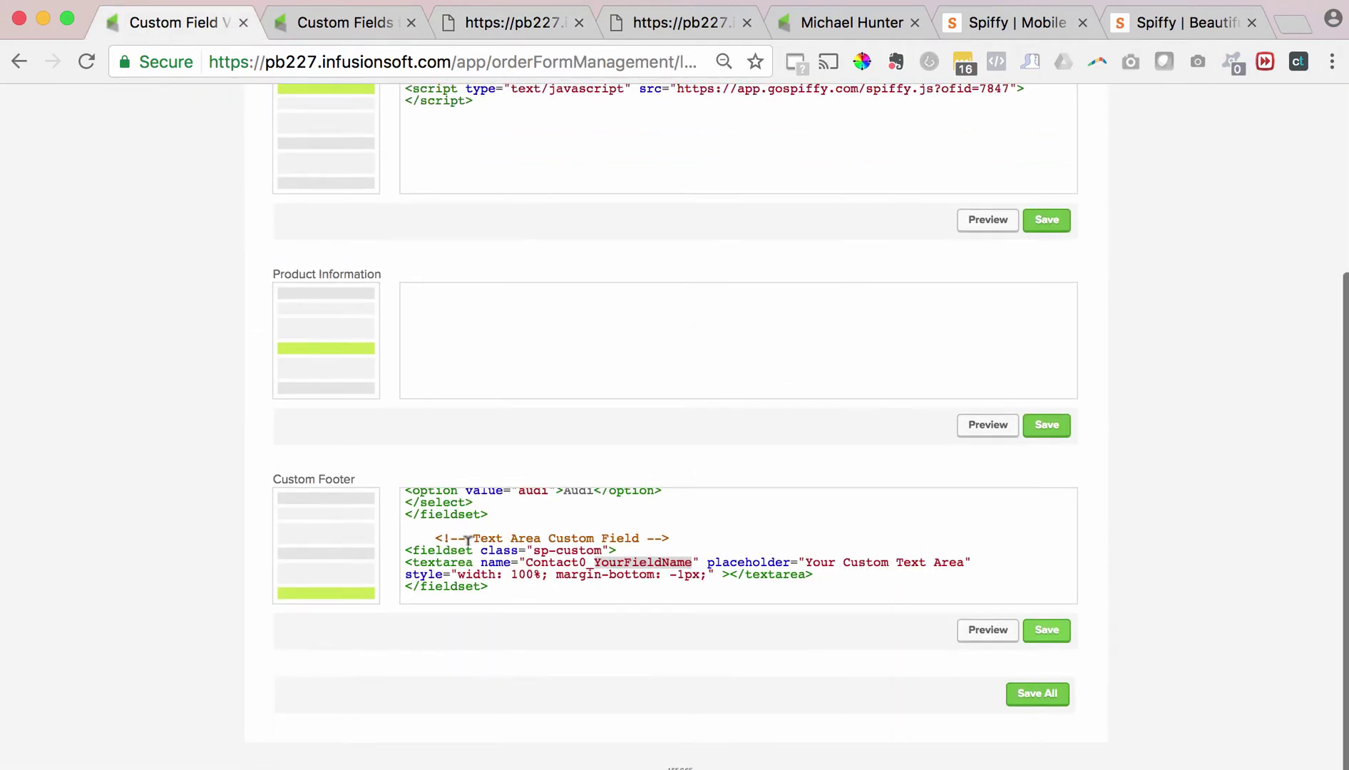
scroll(438, 542, "up", 5)
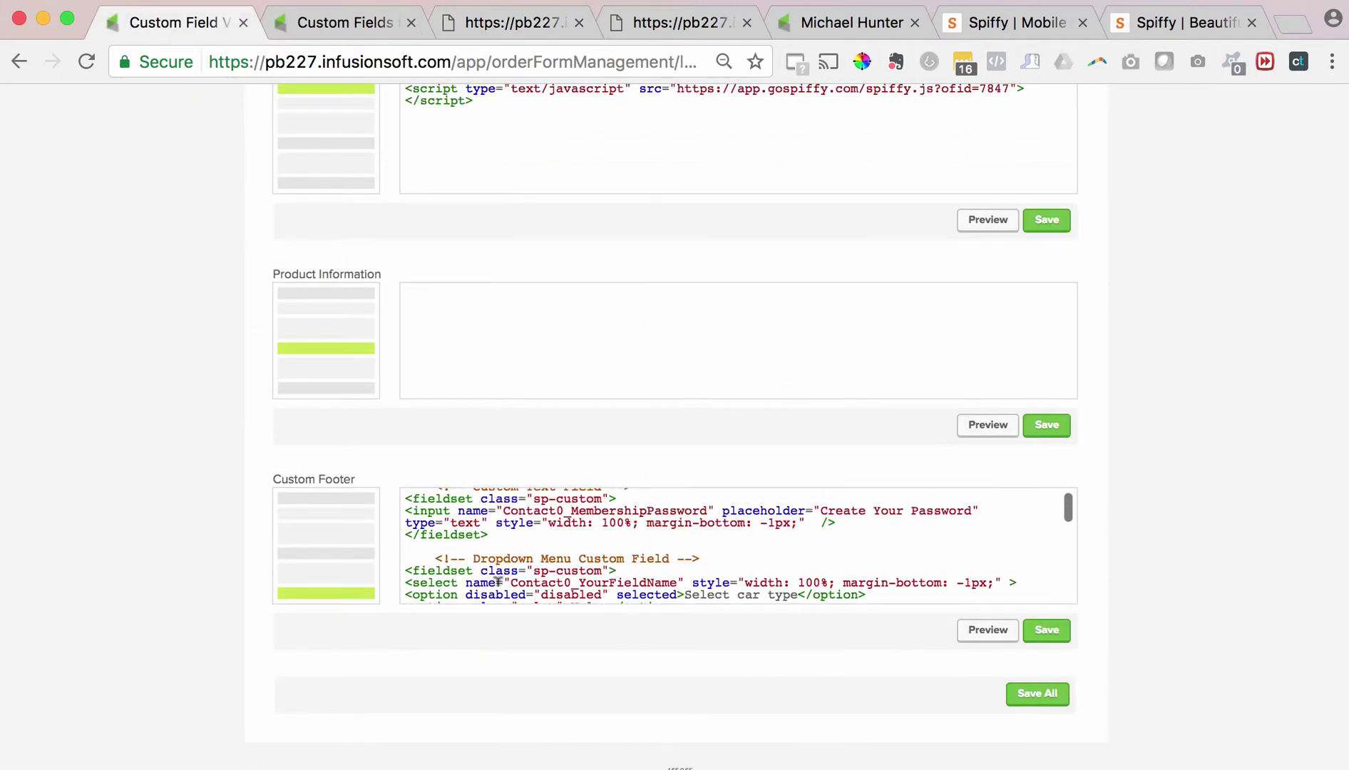
left_click_drag(433, 535, 456, 602)
key("BackSpace")
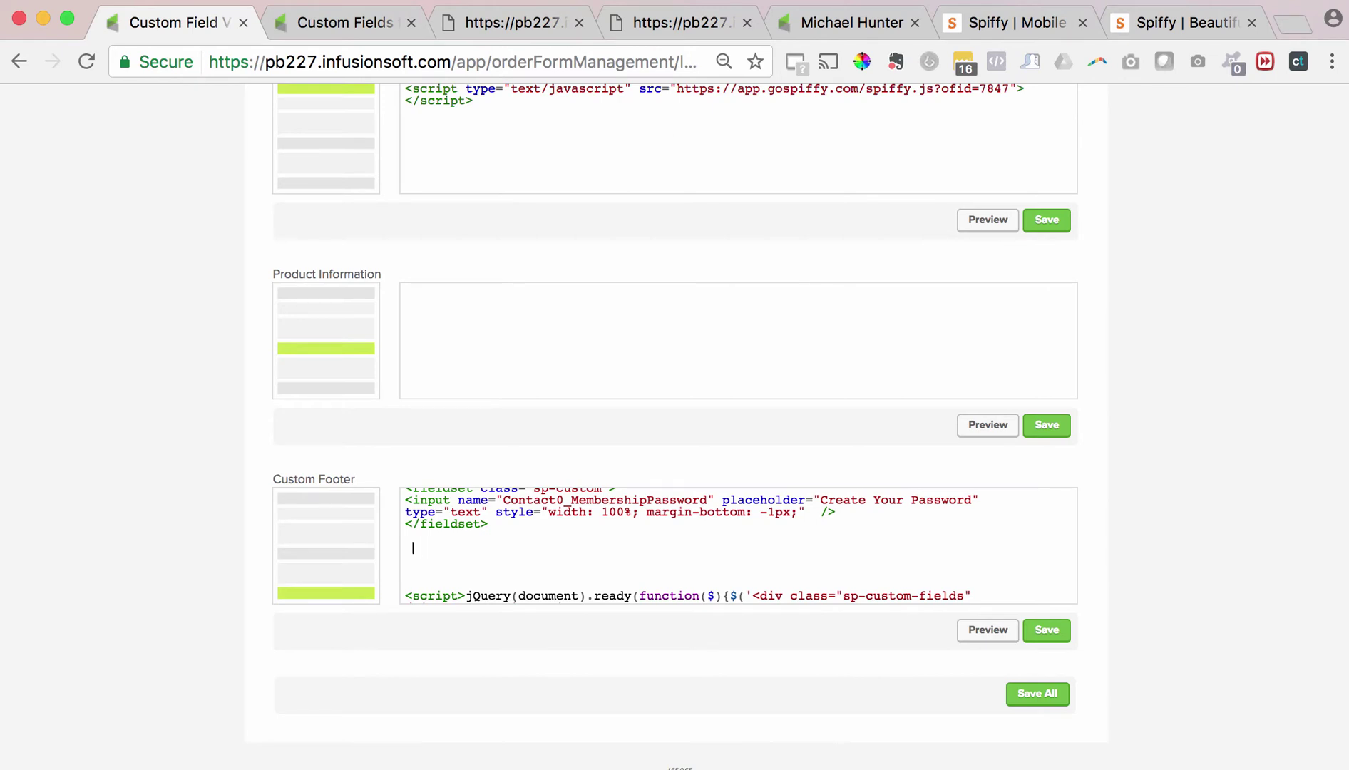
key("BackSpace")
key("BackSpace")
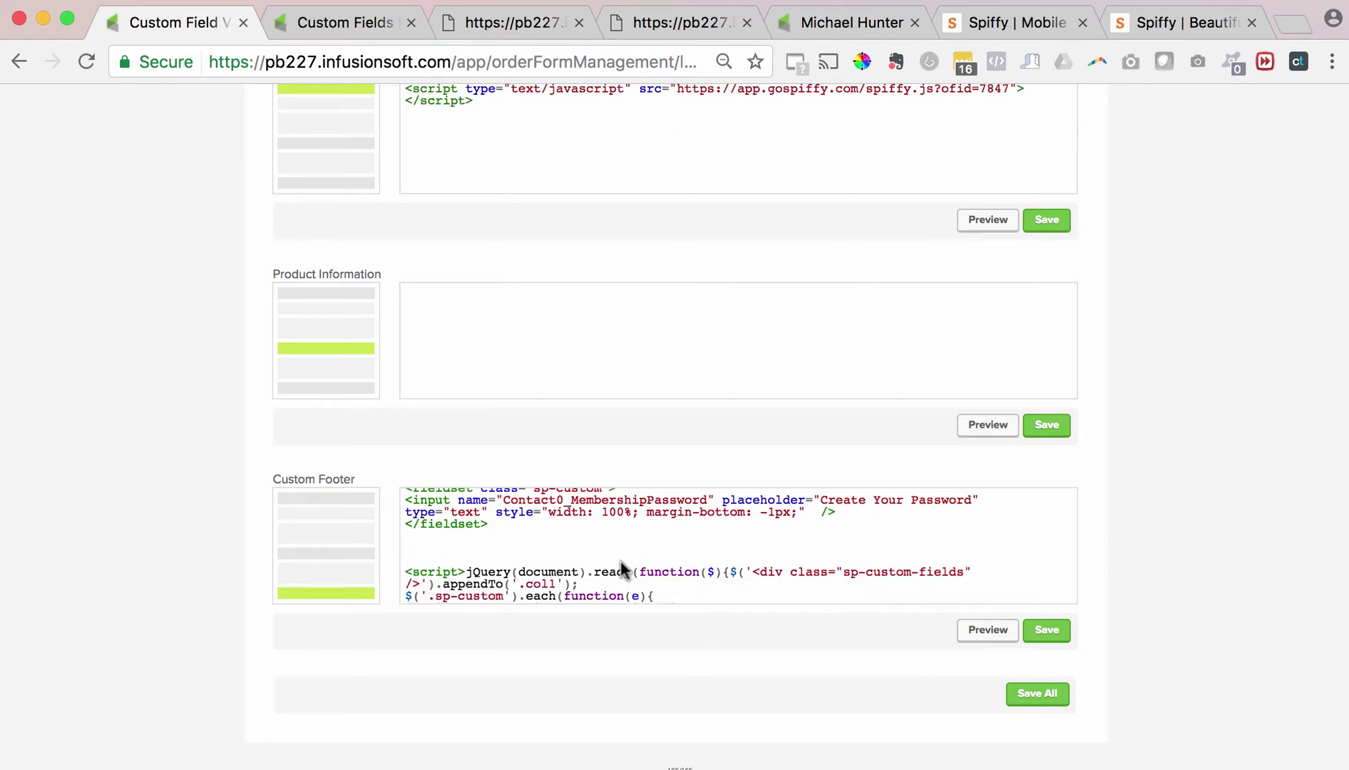
scroll(982, 609, "up", 1)
scroll(916, 587, "up", 2)
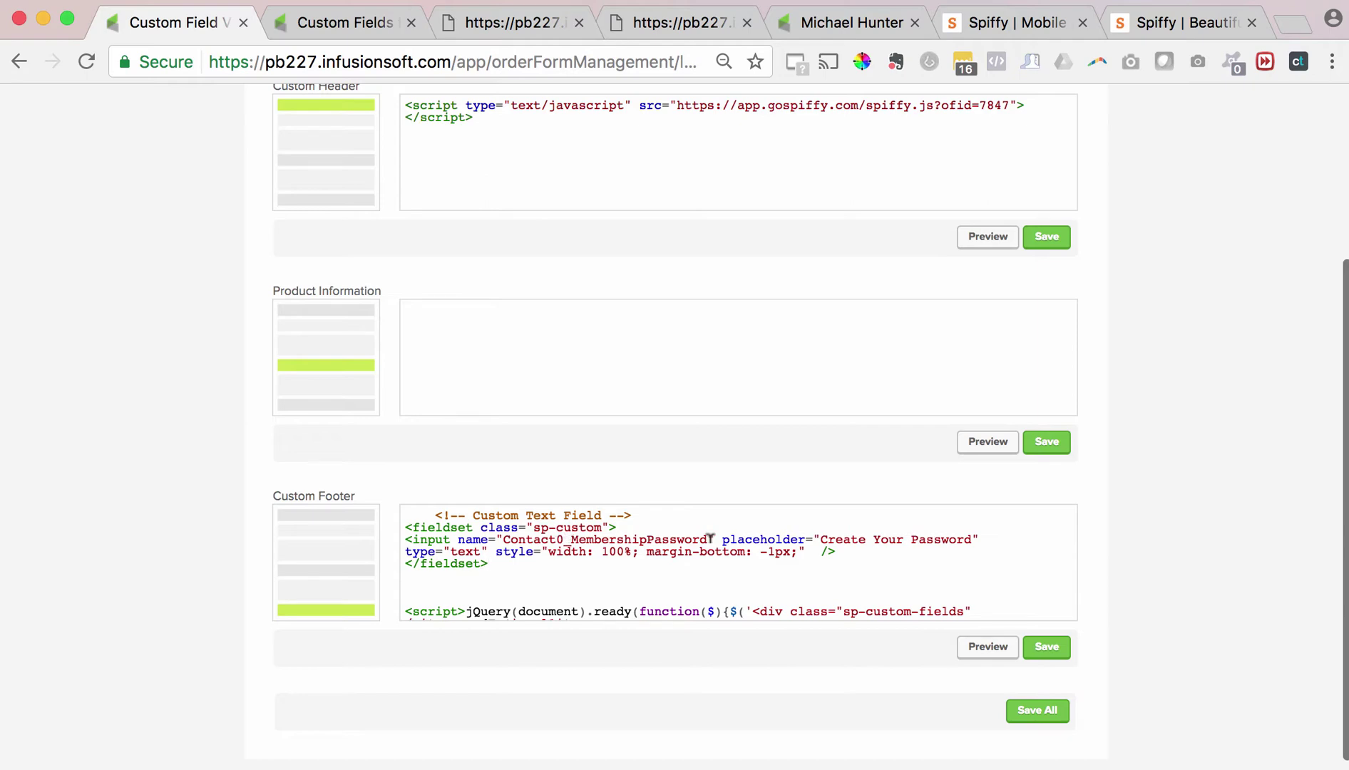
scroll(1064, 656, "up", 1)
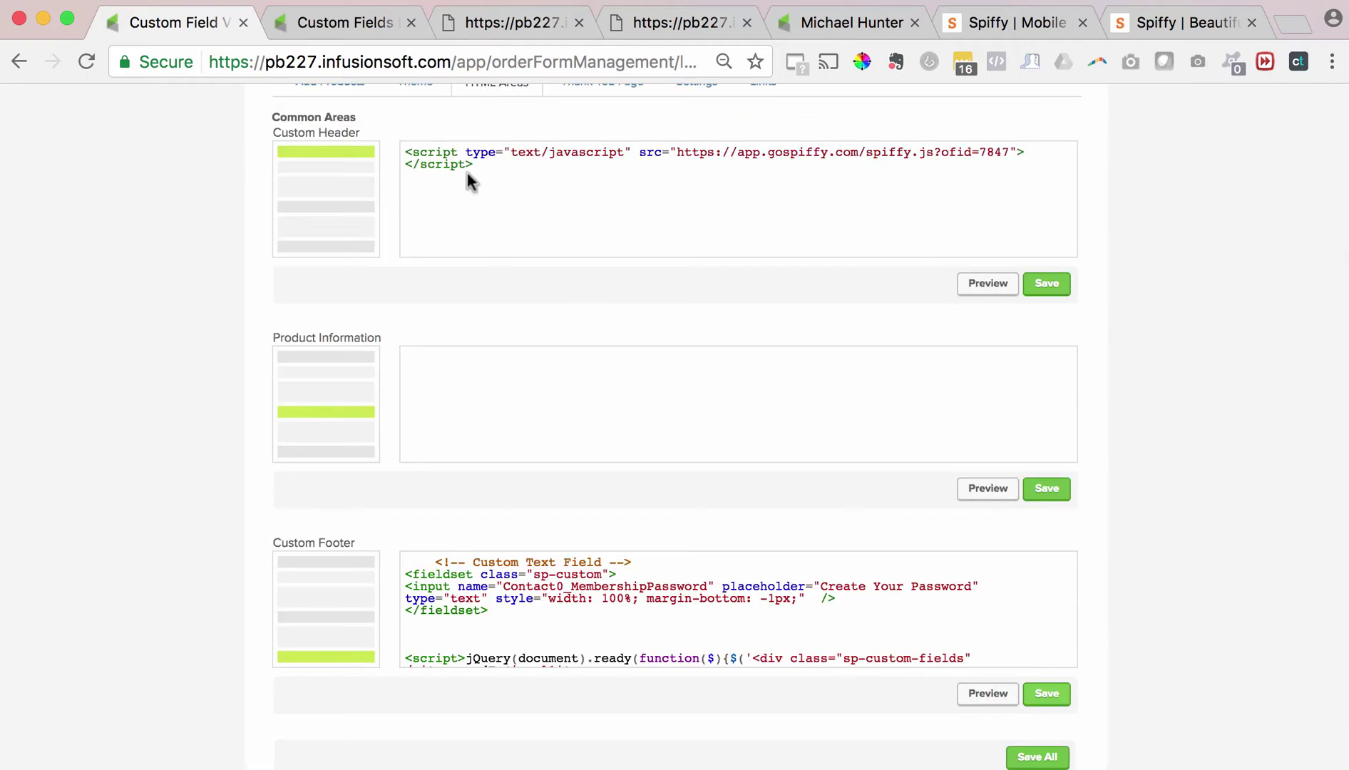
left_click(471, 25)
key("super+r")
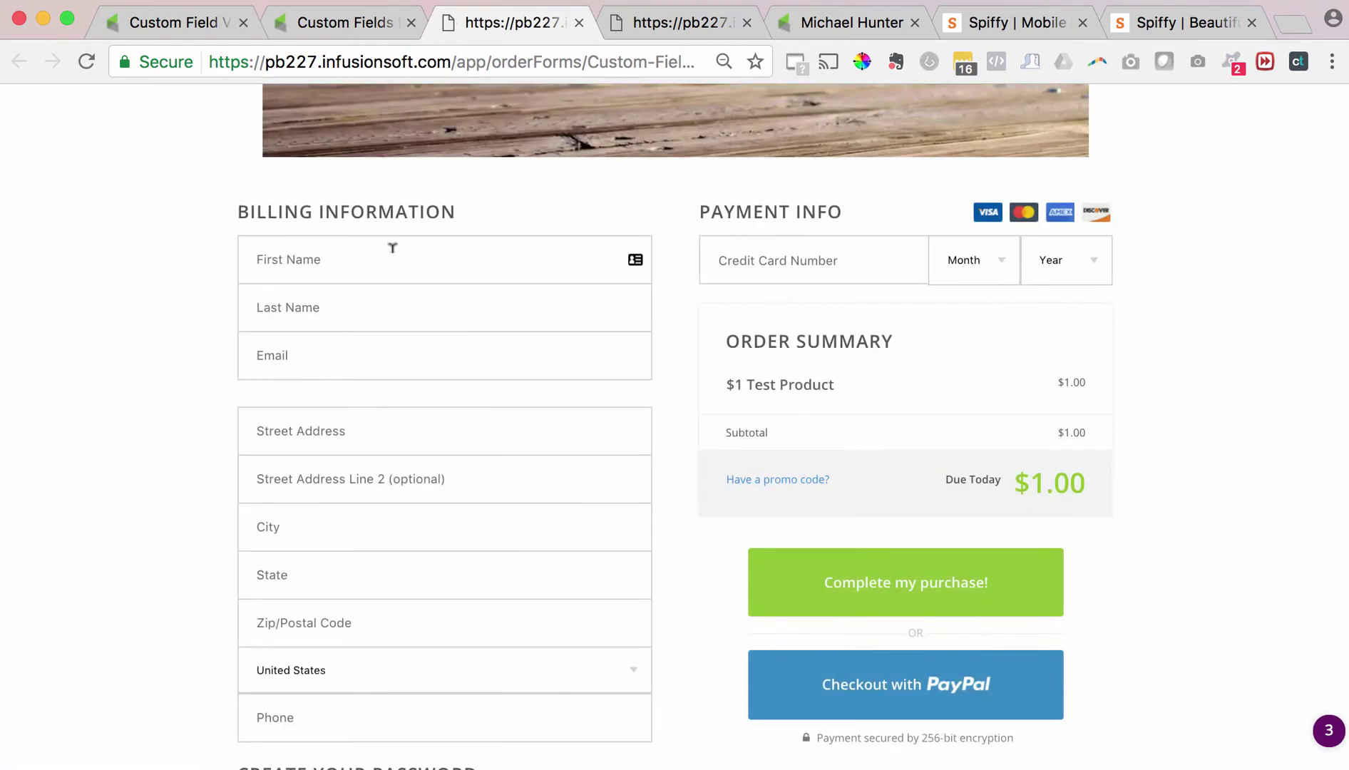
Autofill the order form's billing details from a saved entry and correct the state to AZ.
left_click(392, 248)
type("Micahe")
type("l")
key("BackSpace")
key("BackSpace")
key("BackSpace")
key("BackSpace")
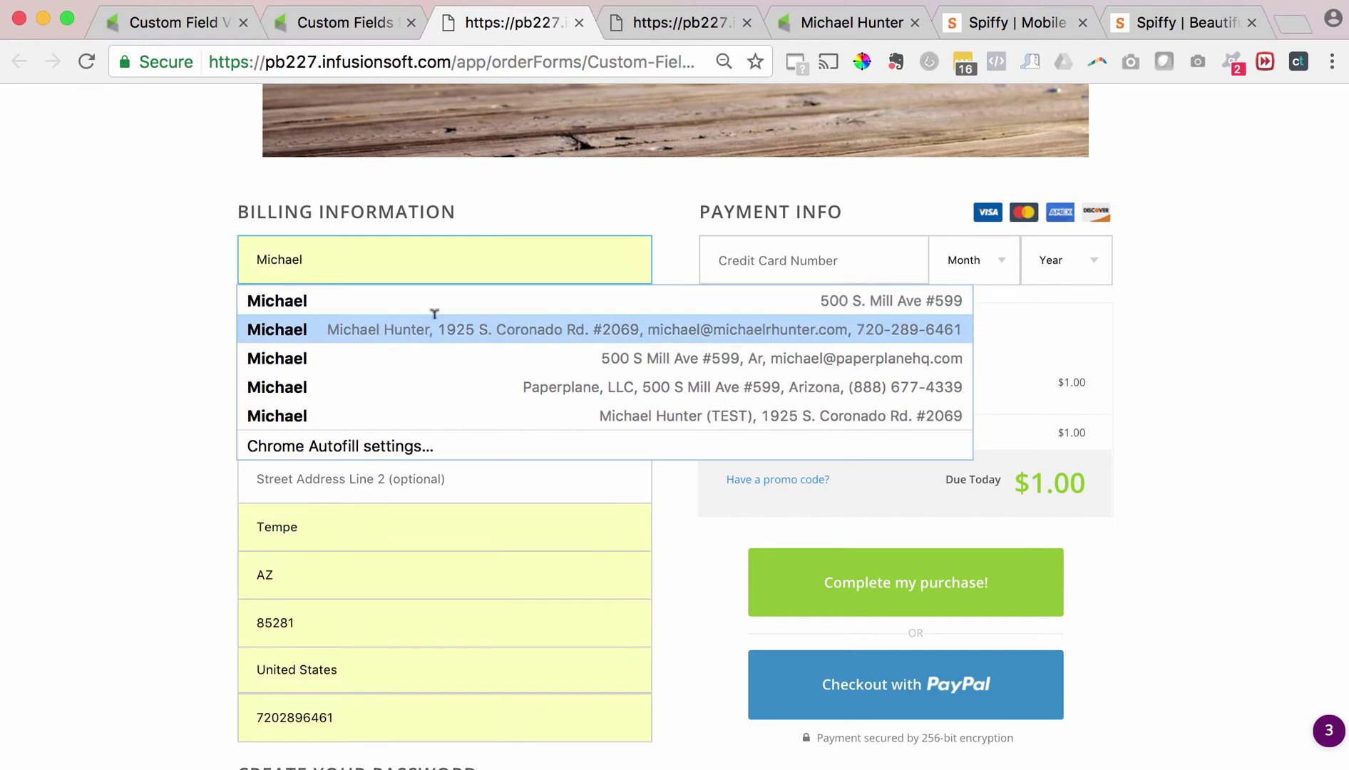
left_click(472, 357)
scroll(639, 408, "down", 2)
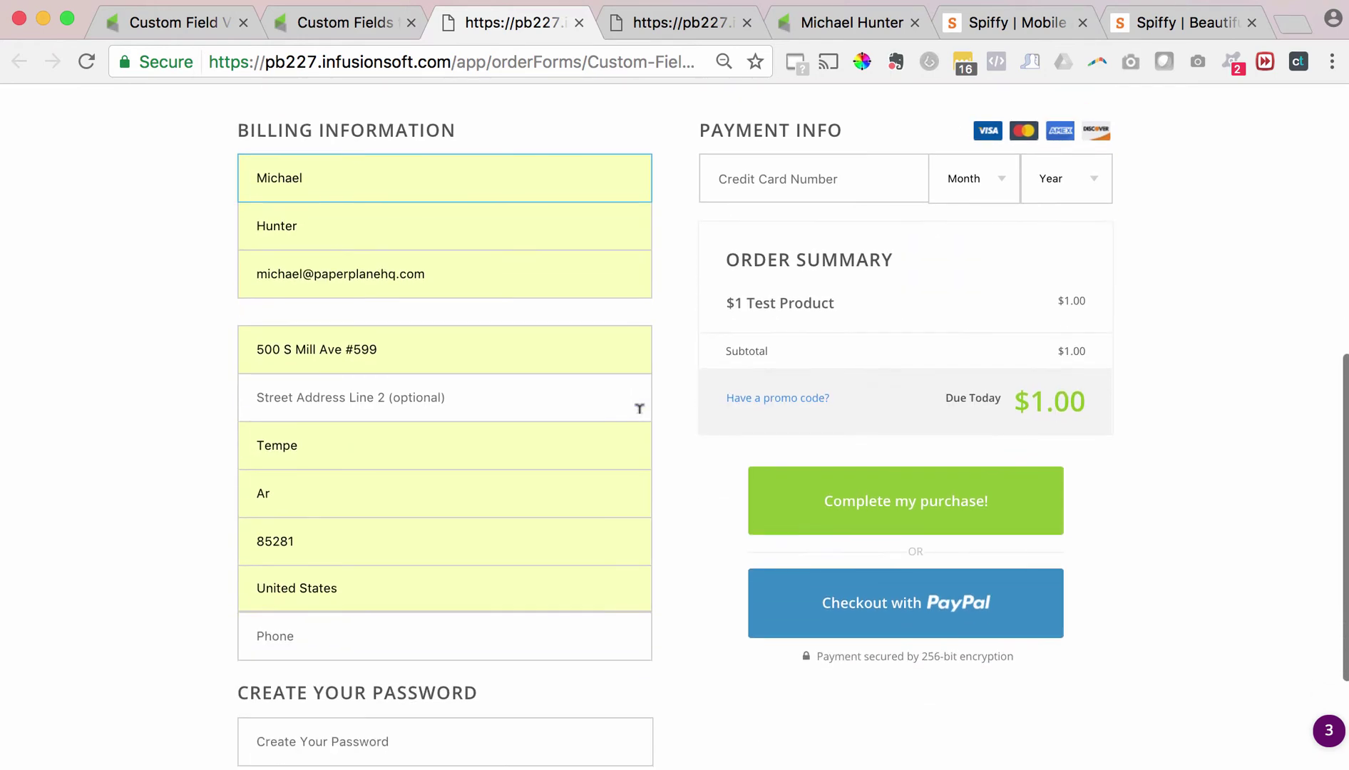
left_click(419, 481)
key("BackSpace")
left_click(503, 531)
Type a test password into the Create Your Password field.
left_click(431, 734)
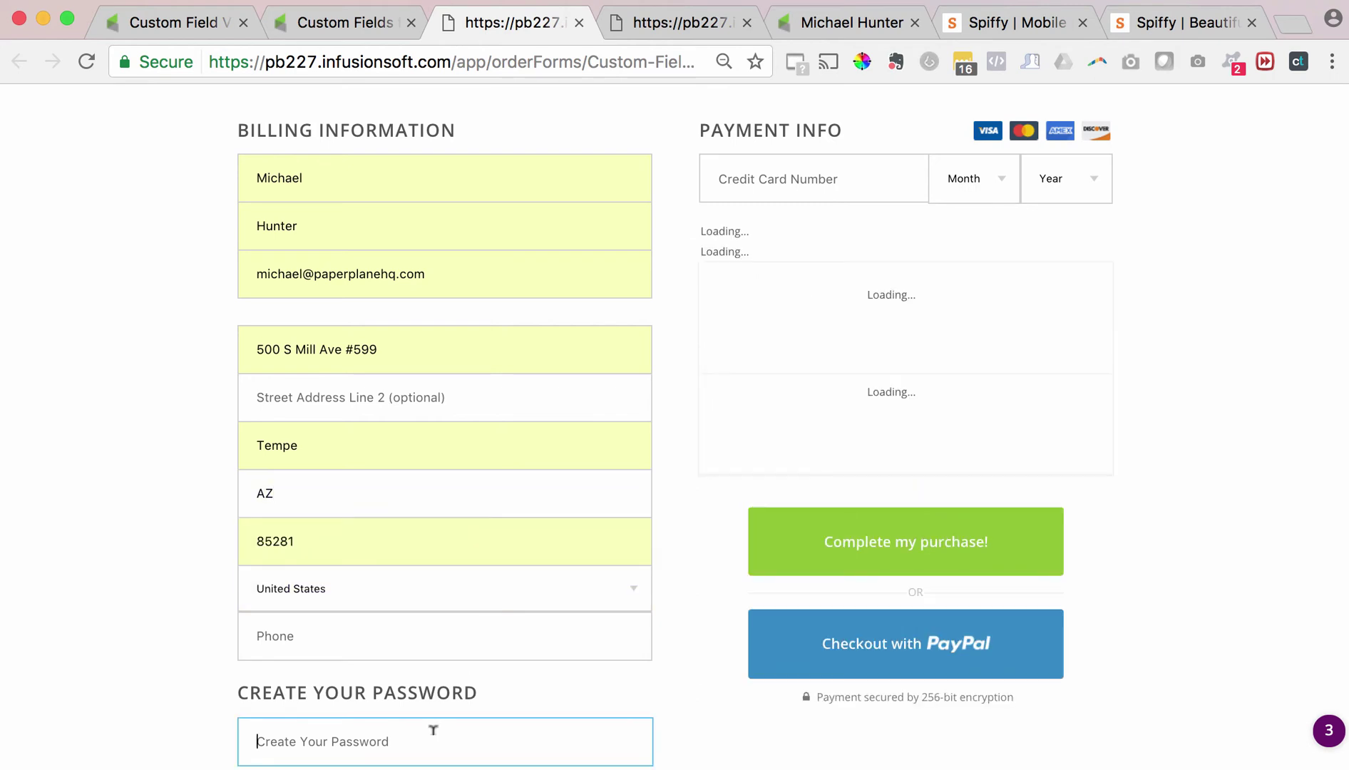
scroll(433, 730, "down", 3)
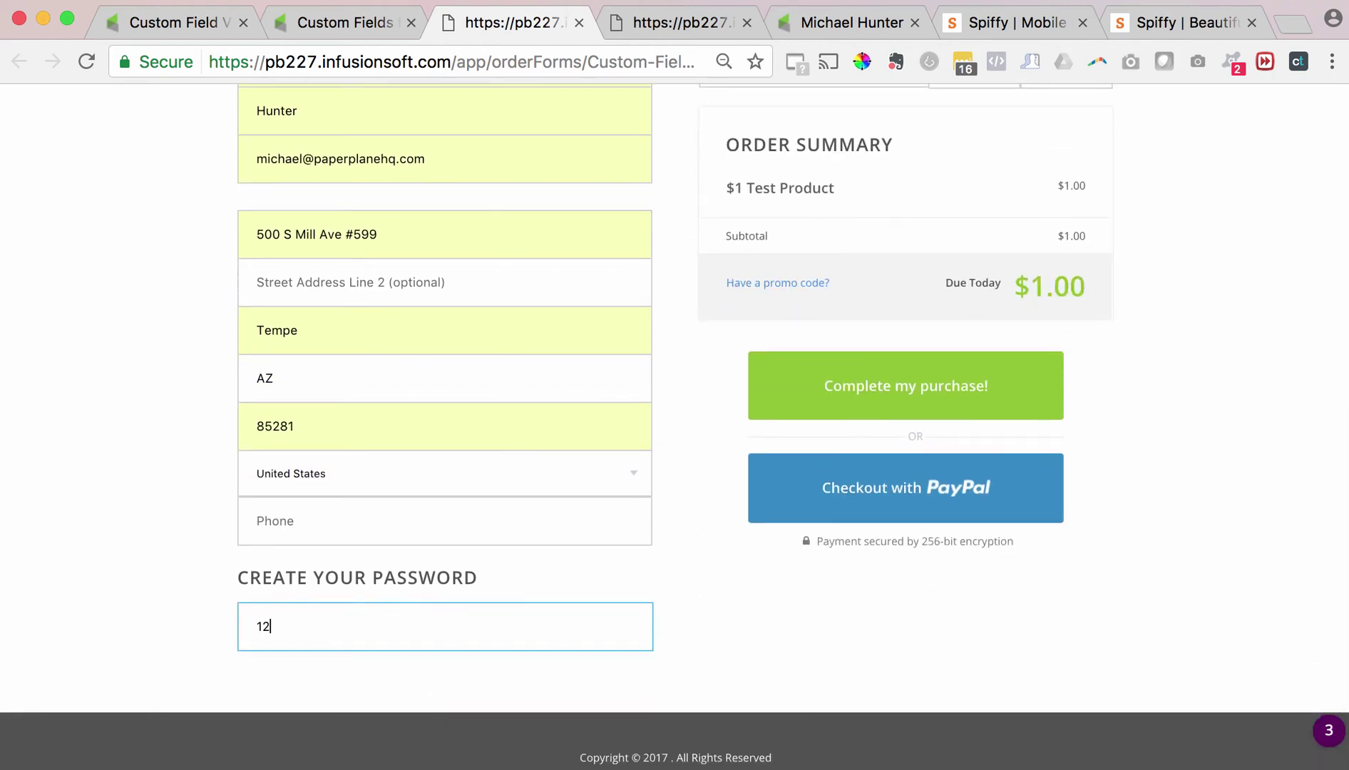
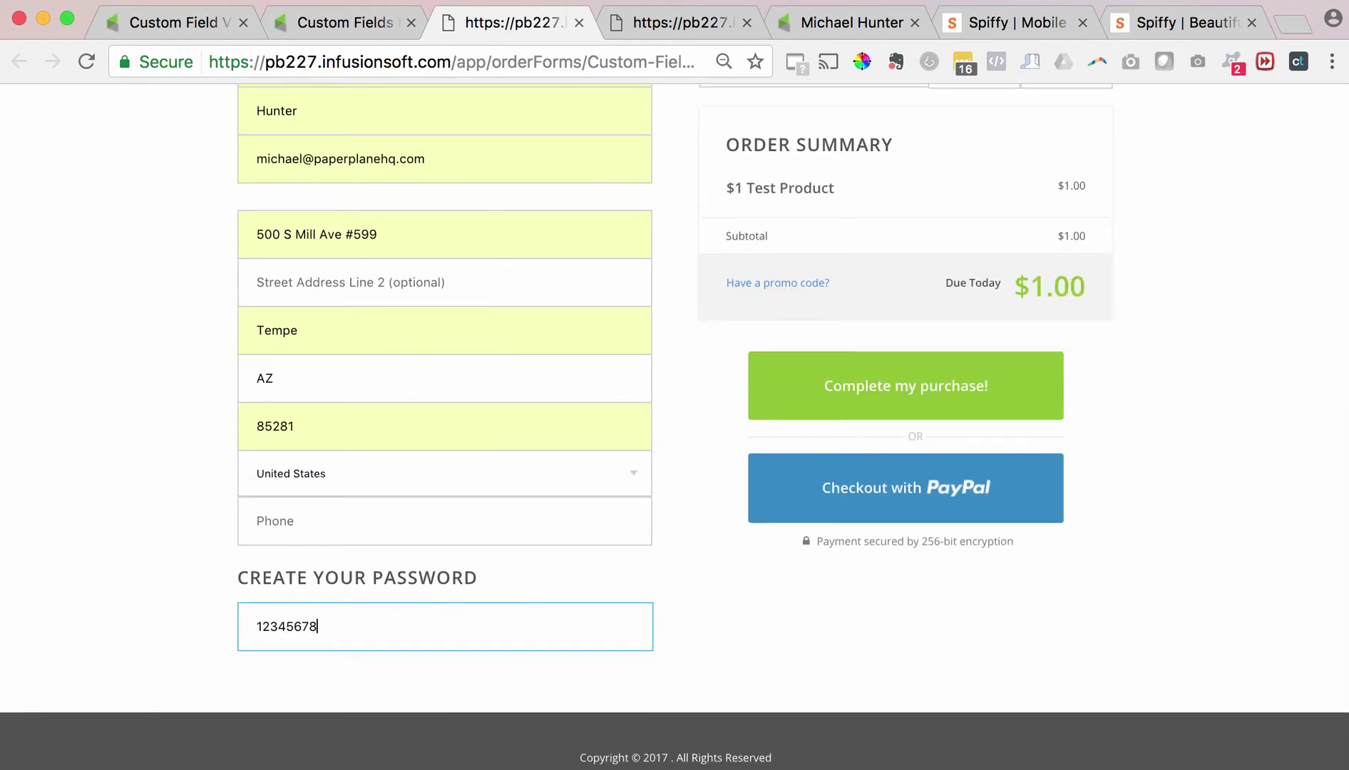
scroll(738, 570, "up", 3)
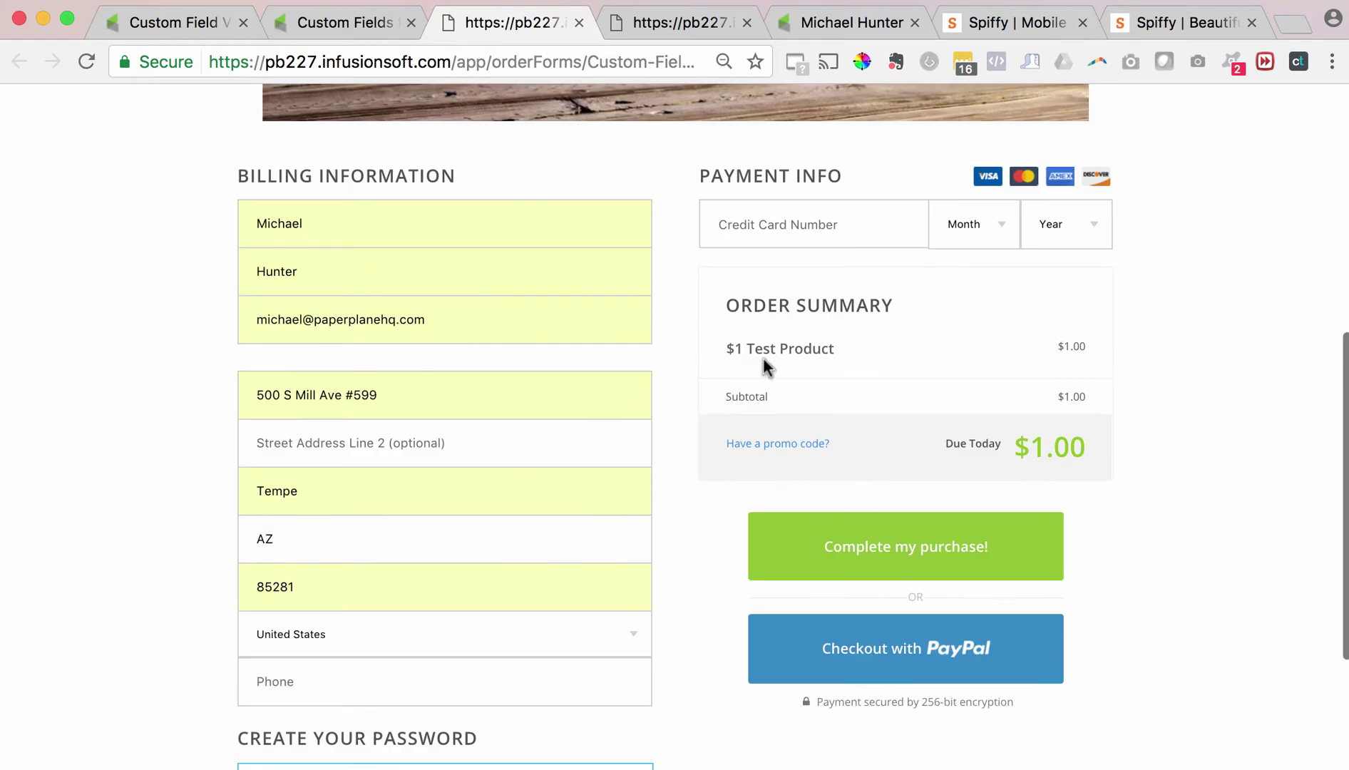
scroll(713, 535, "down", 2)
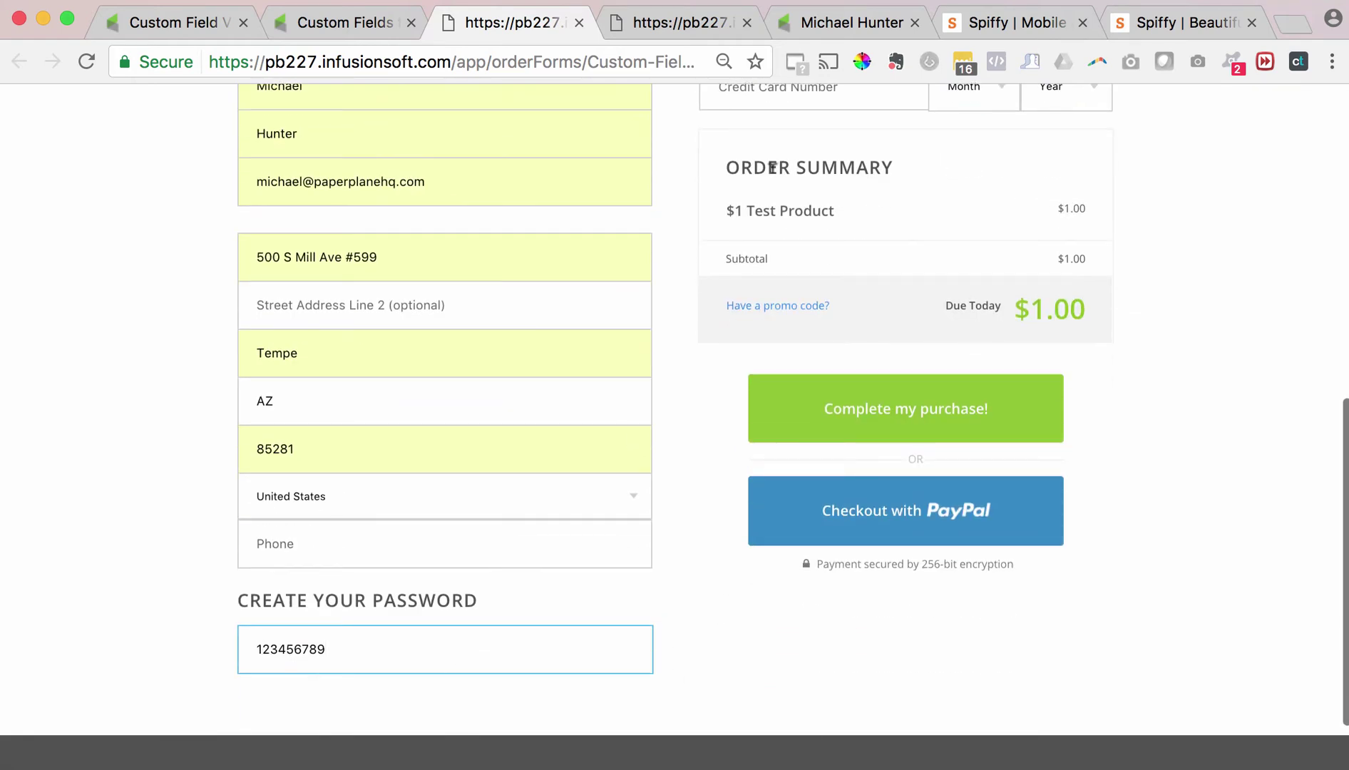
scroll(785, 285, "up", 2)
Enter a test card number expiring 06/2023 and a phone number, then submit the order.
left_click(768, 217)
type("411")
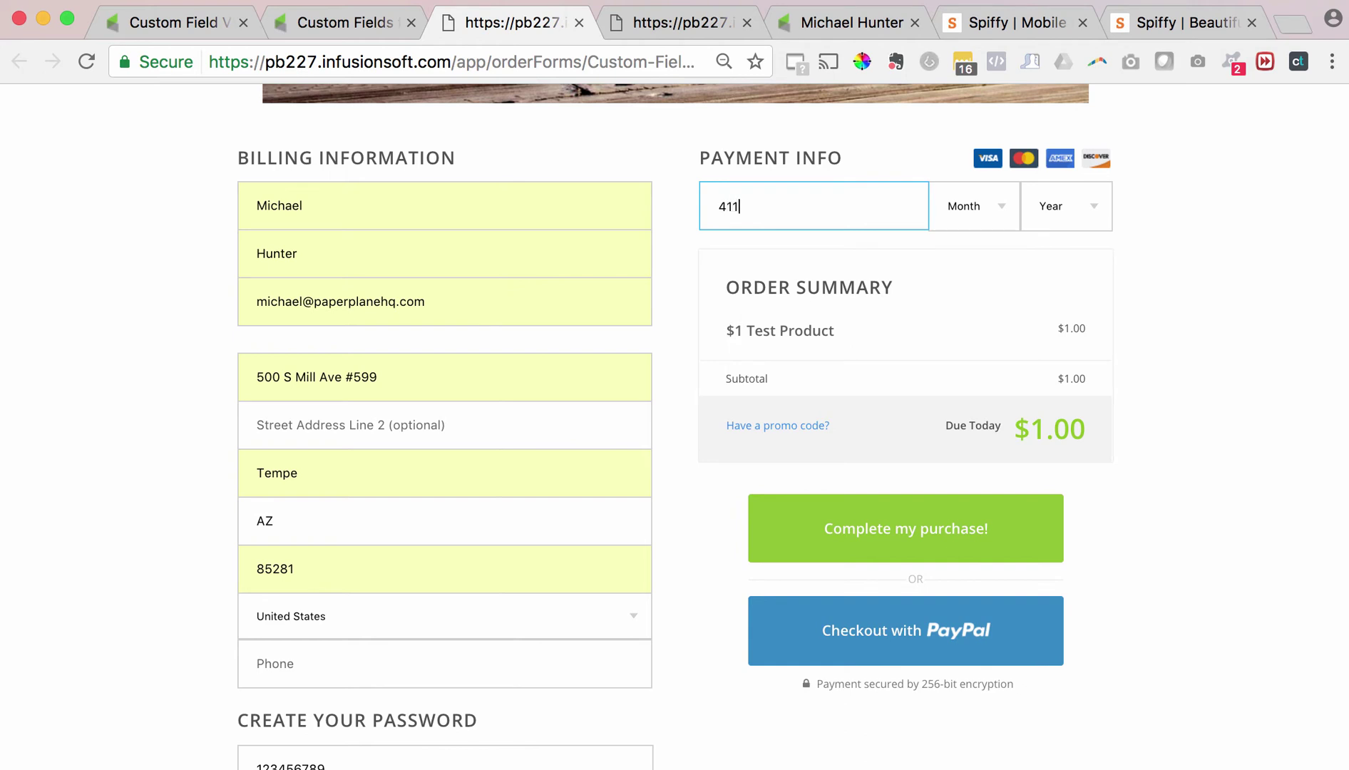
type("1111111111111")
left_click(972, 208)
left_click(959, 298)
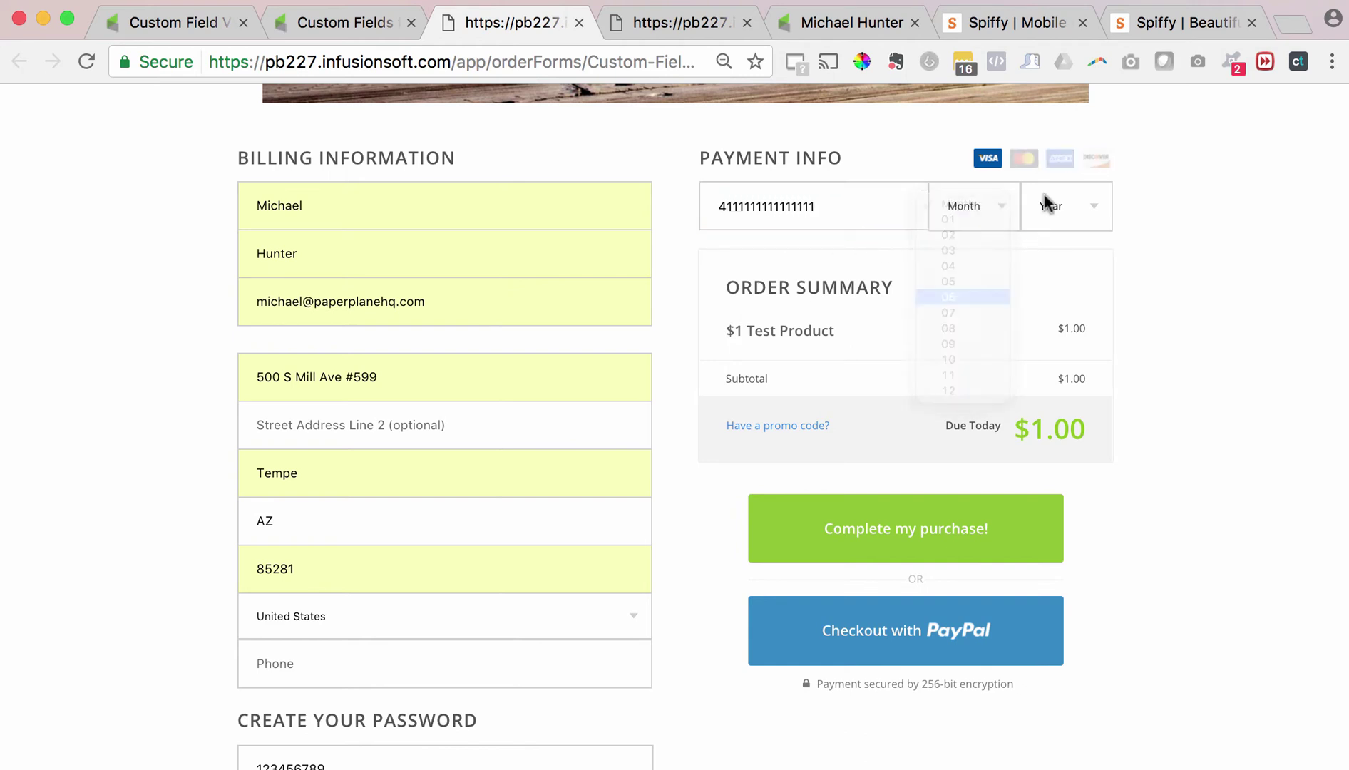
left_click(1059, 193)
left_click(1058, 311)
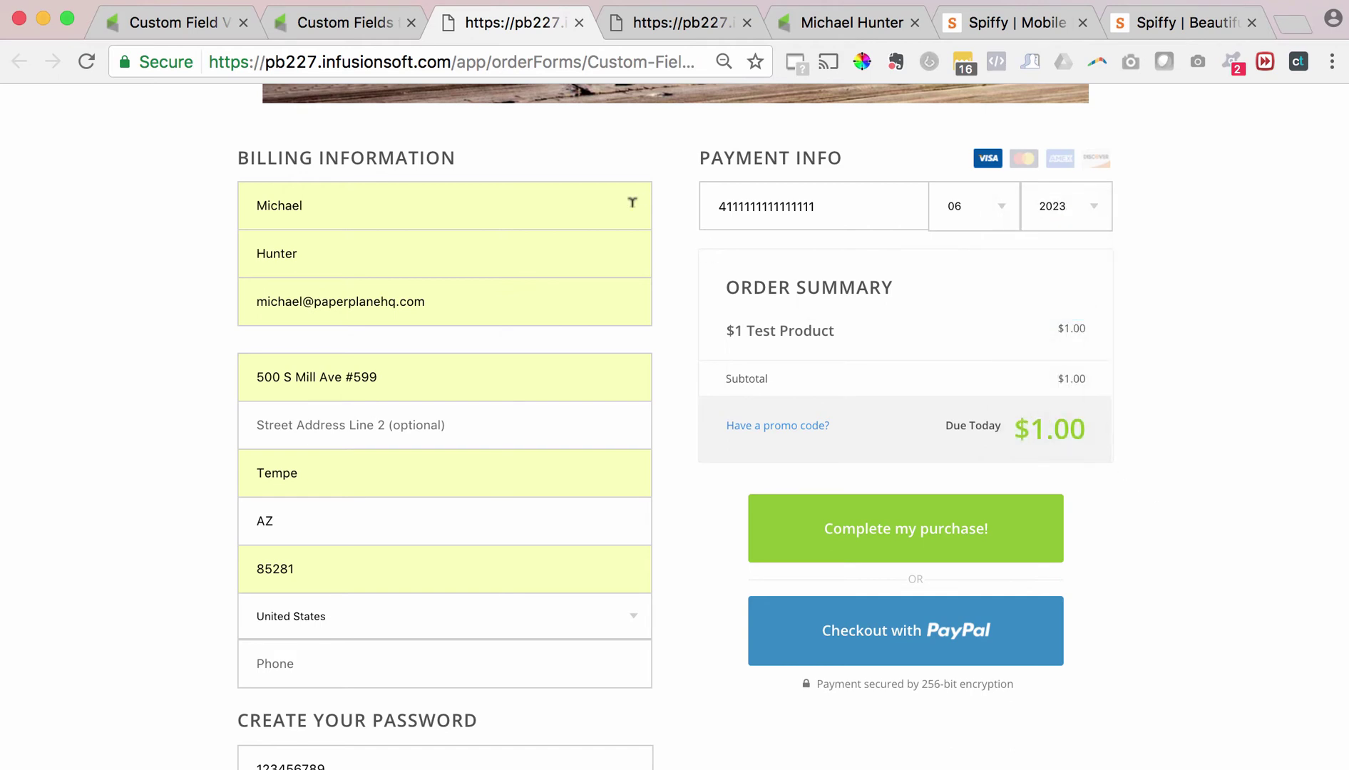
left_click(618, 674)
type("722222222222")
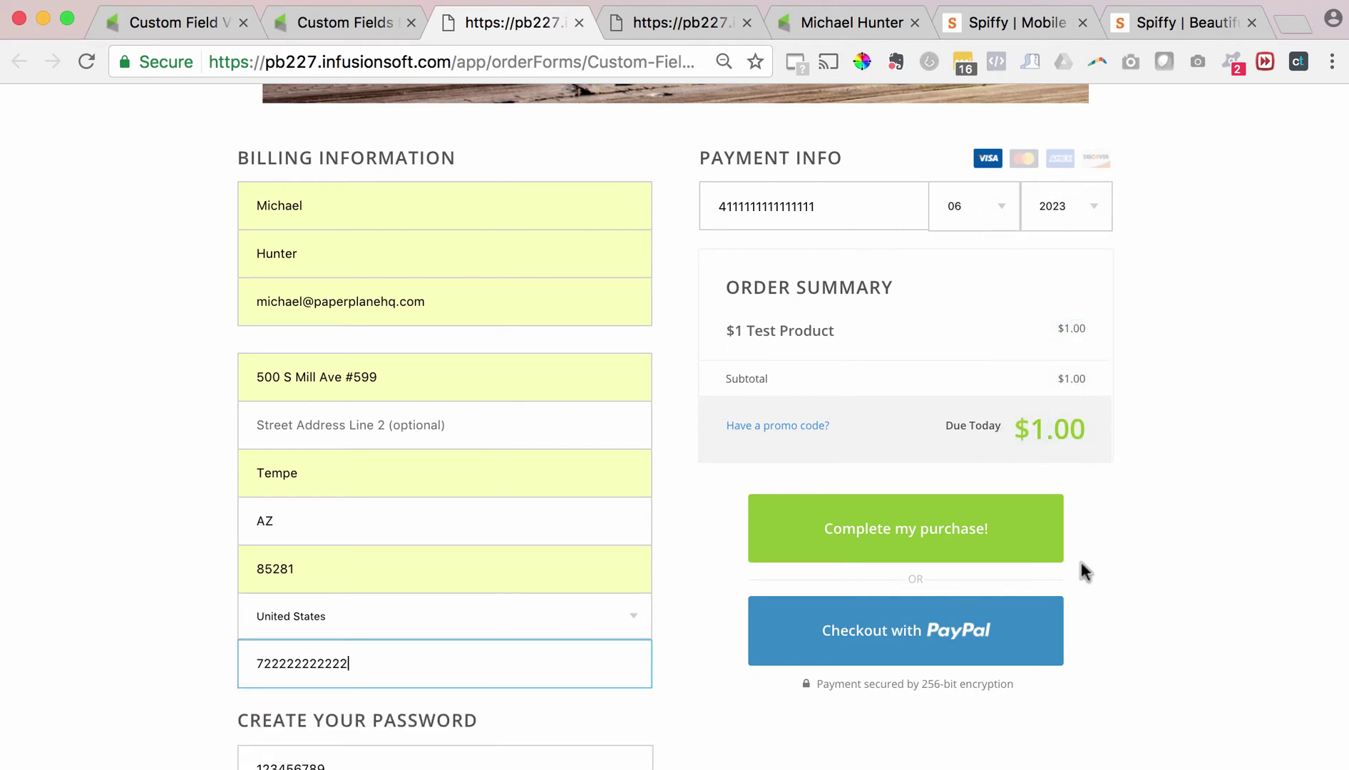
left_click(1018, 549)
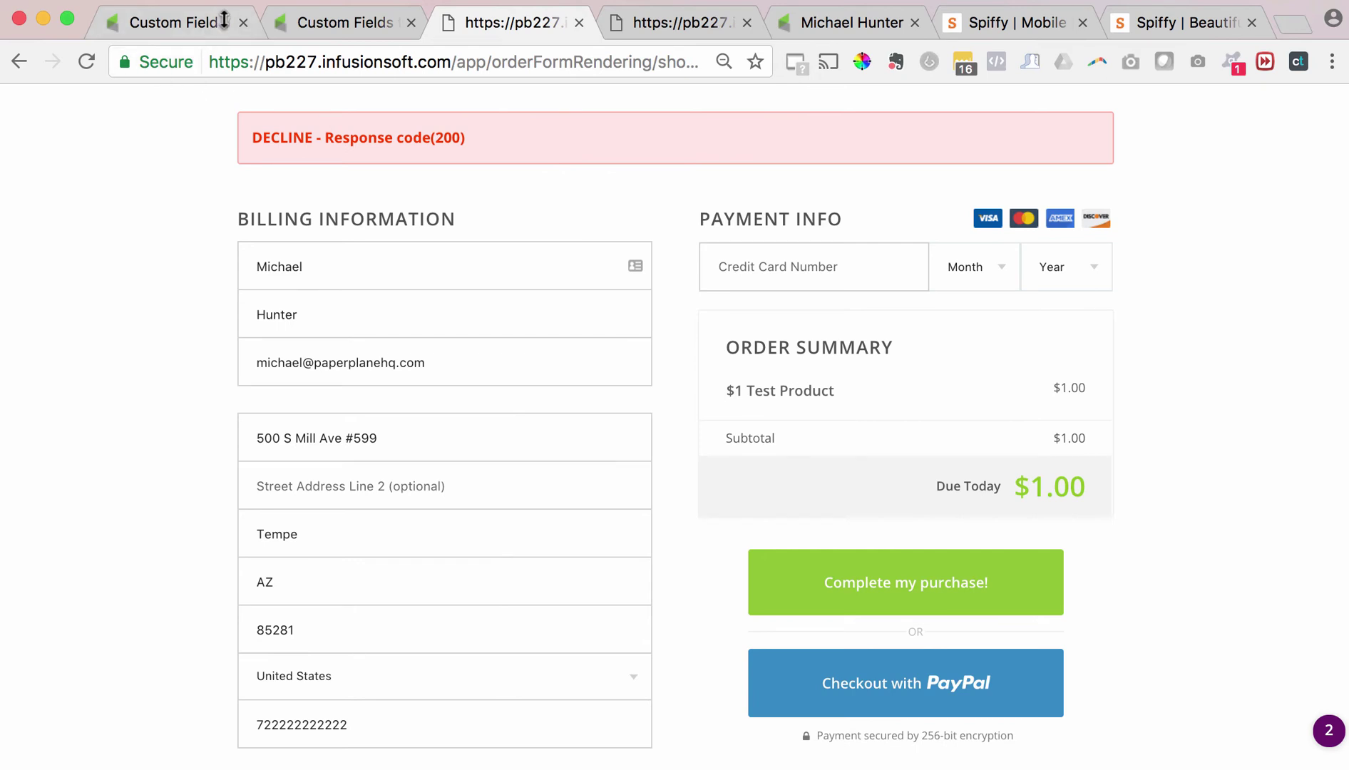
Search Find a contact for the test buyer's e-mail address and open the matching contact's record.
left_click(340, 22)
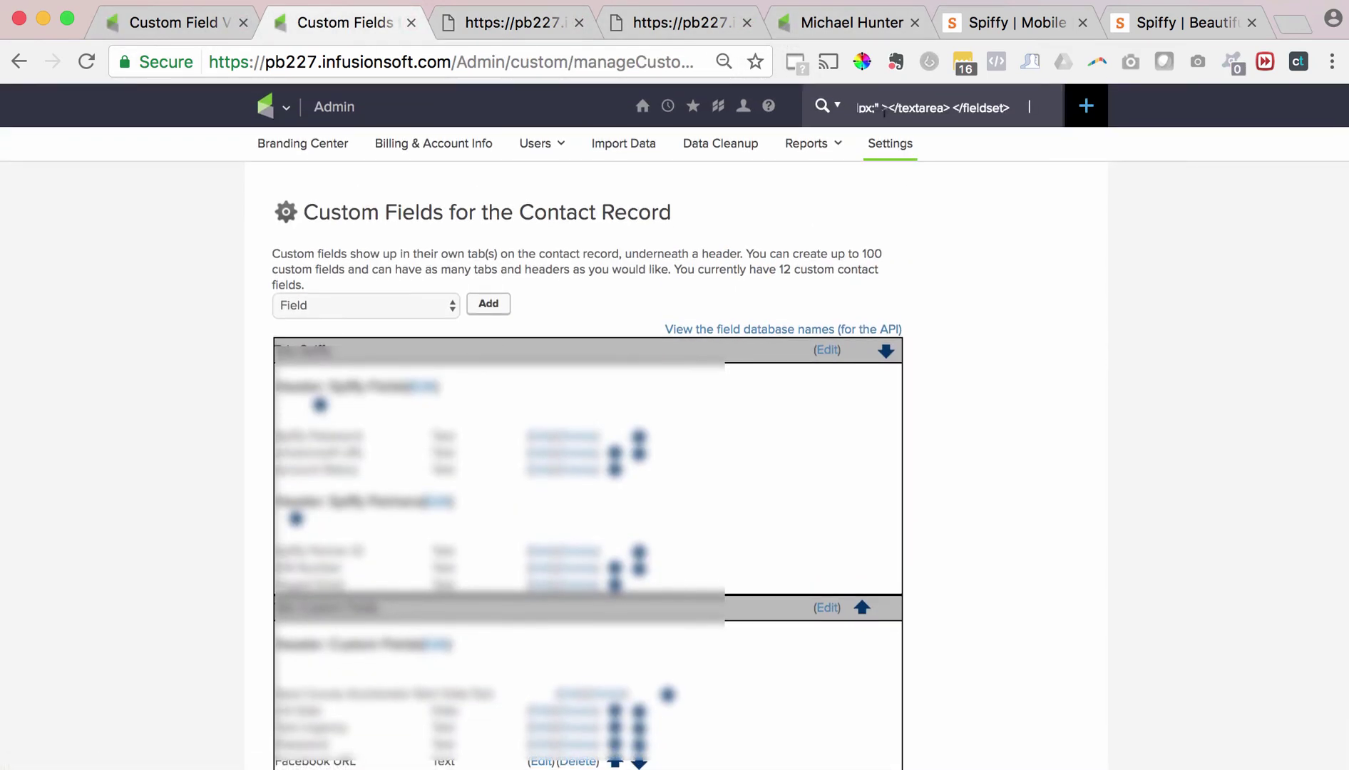
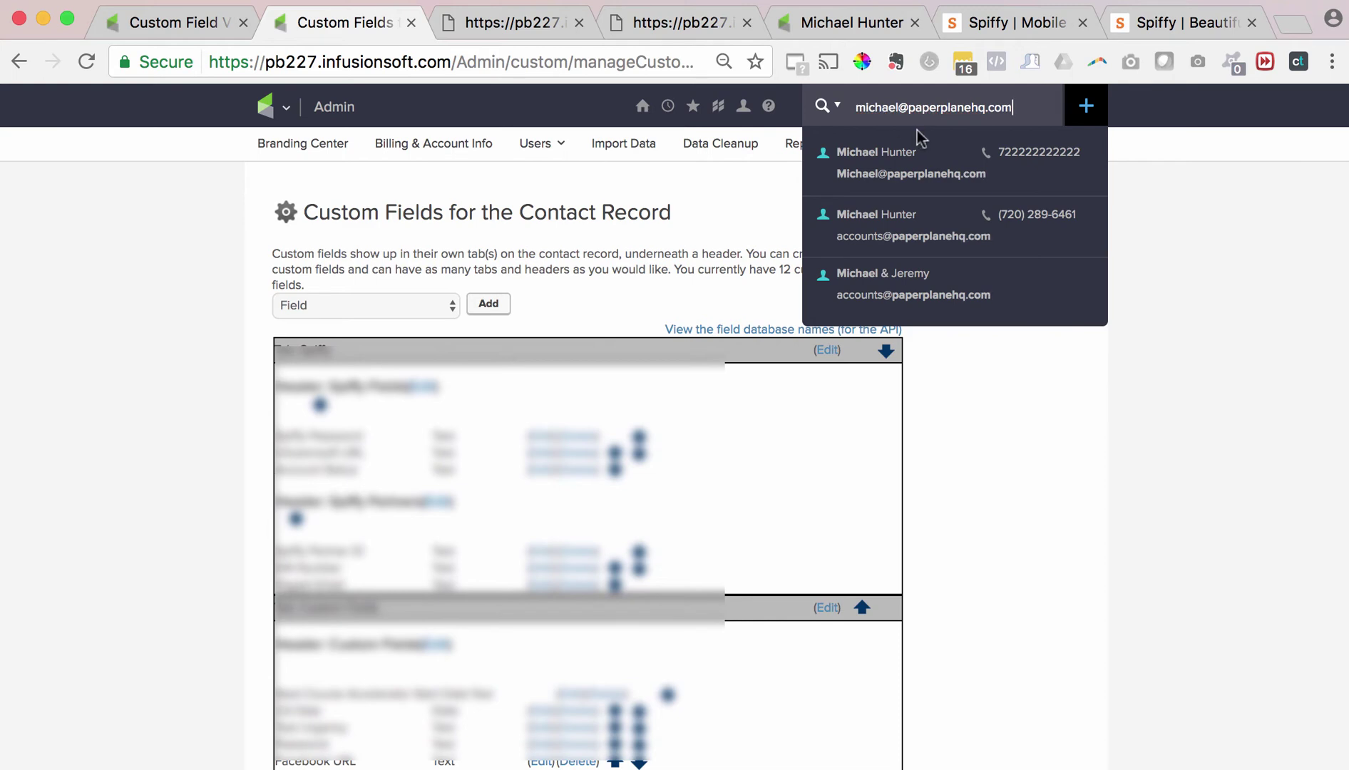
left_click(1040, 174)
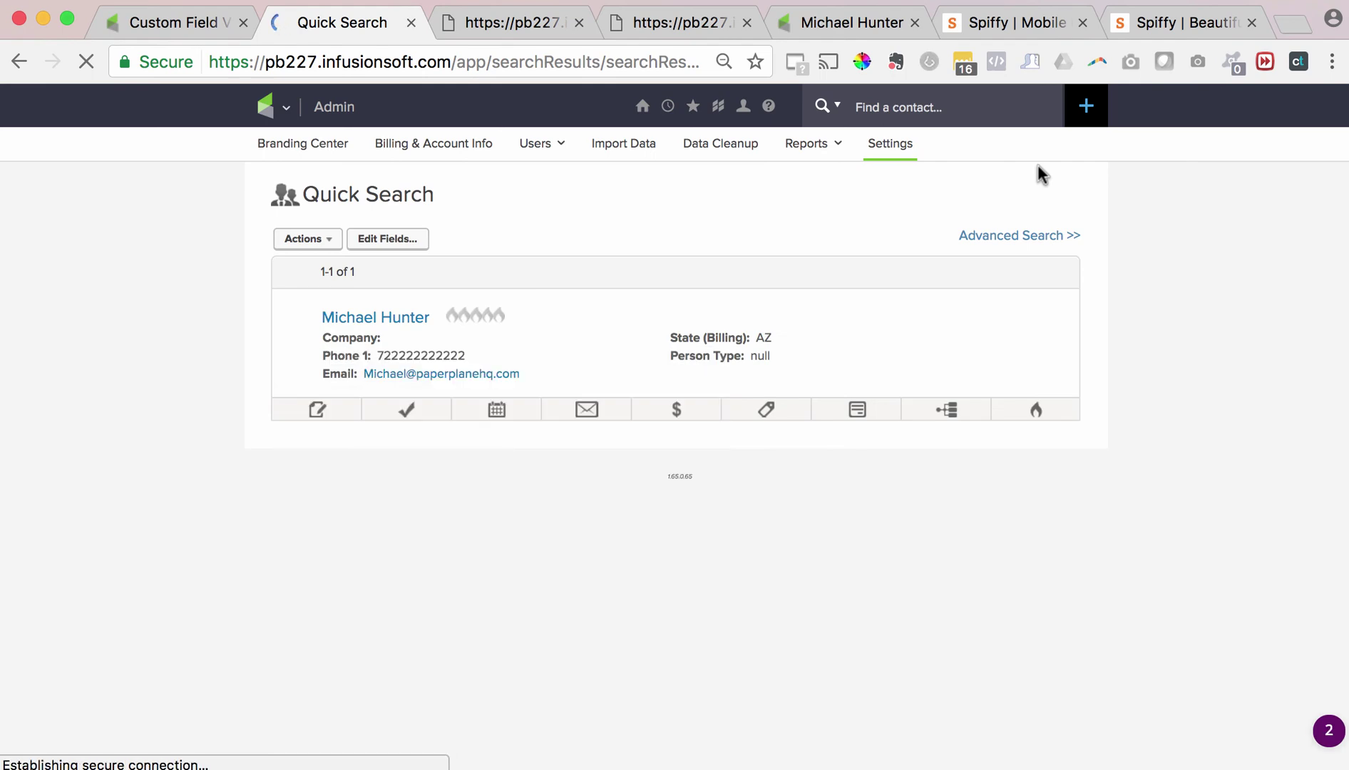
left_click(391, 316)
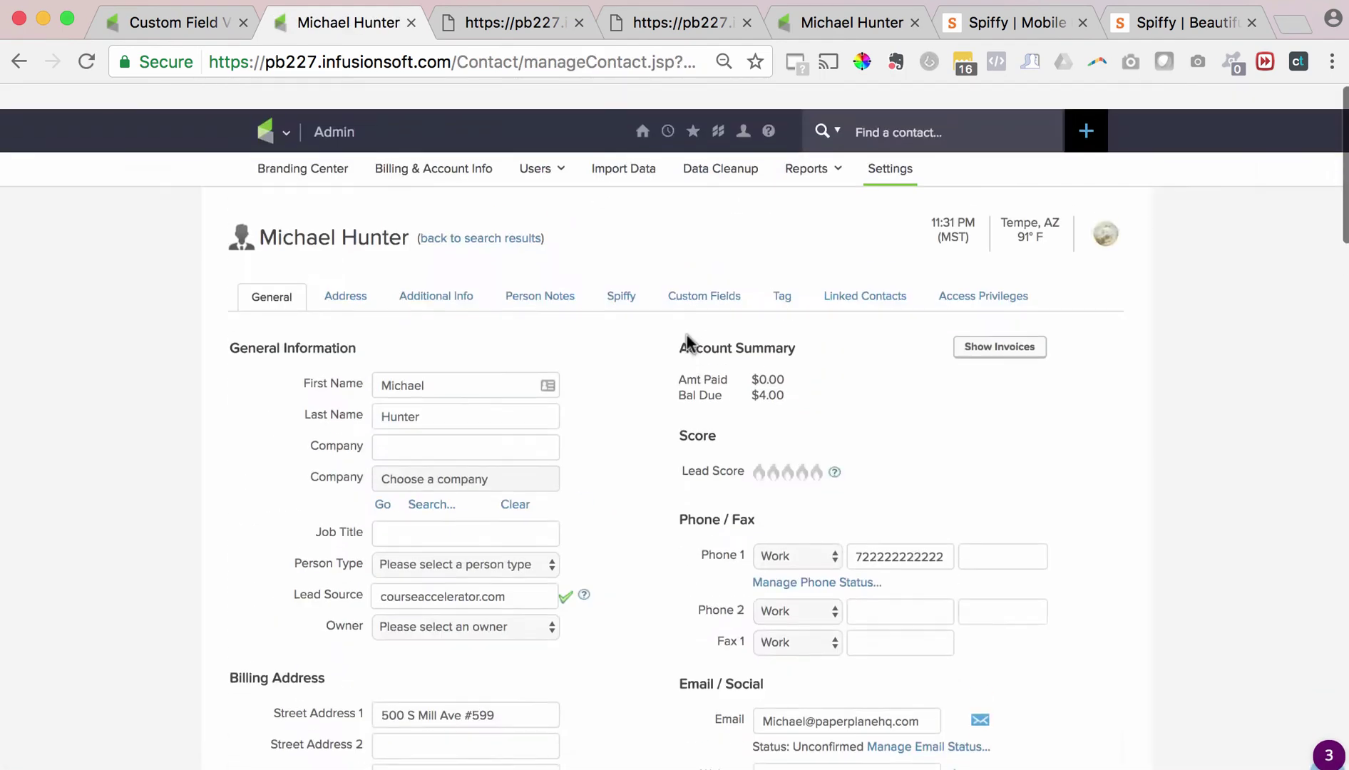
Verify the stored Membership Password in the contact's Custom Fields, then view the order form's Create Your Password field.
left_click(726, 275)
scroll(686, 421, "down", 3)
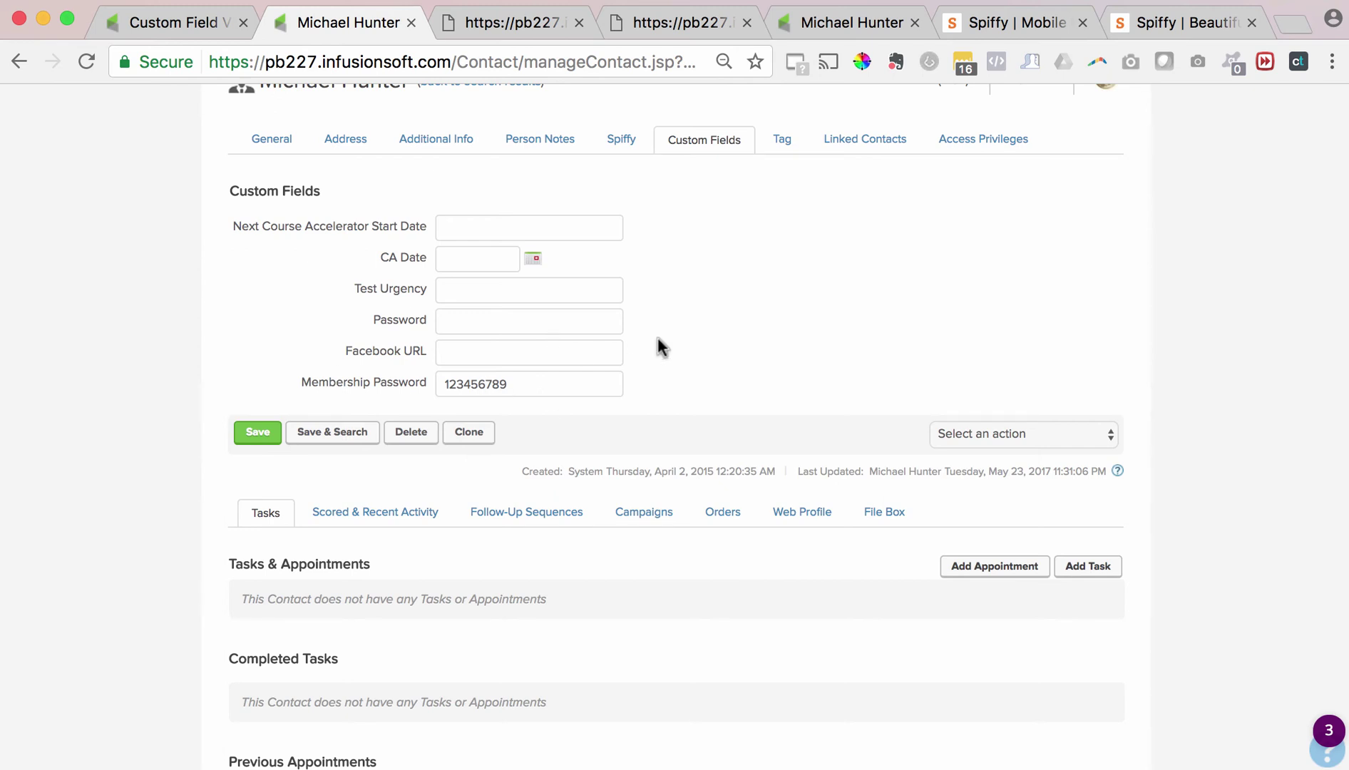
left_click(172, 30)
scroll(437, 437, "up", 2)
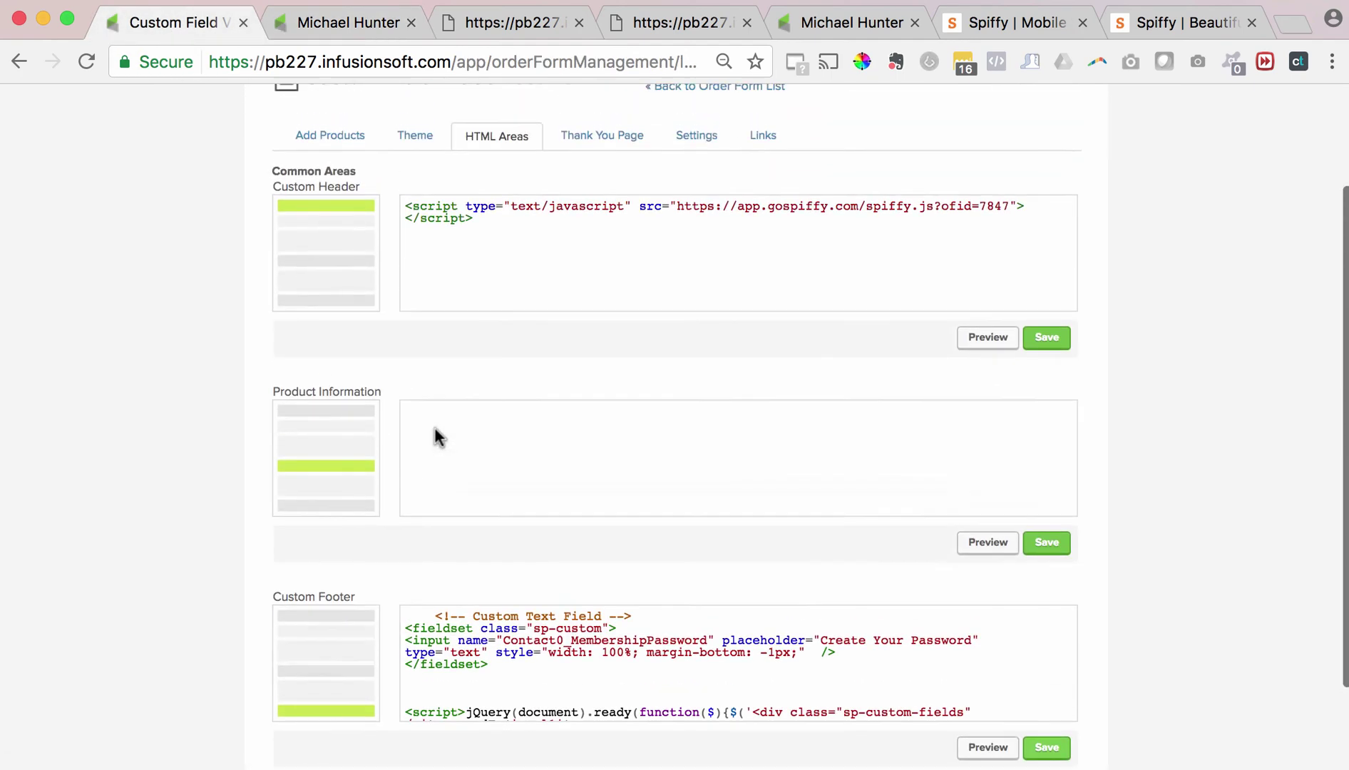
left_click(502, 27)
scroll(456, 597, "down", 4)
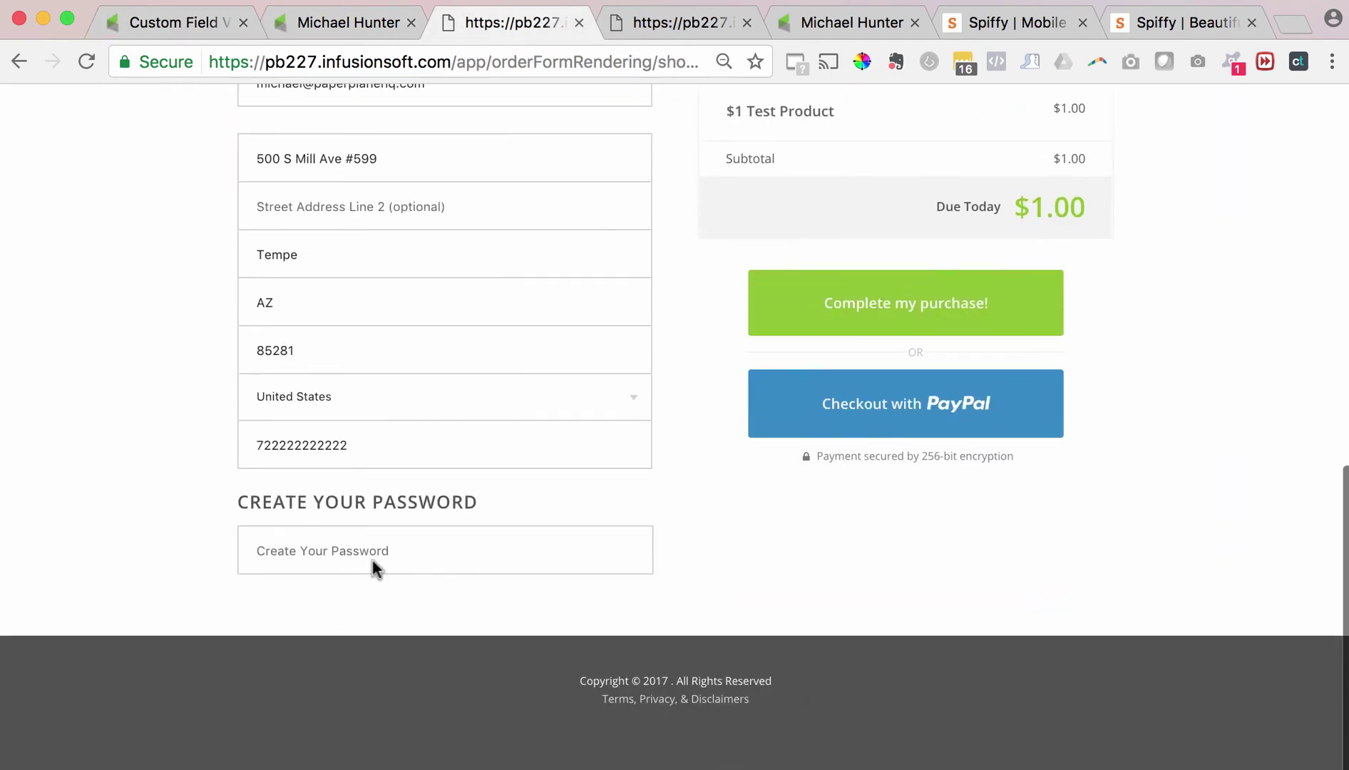